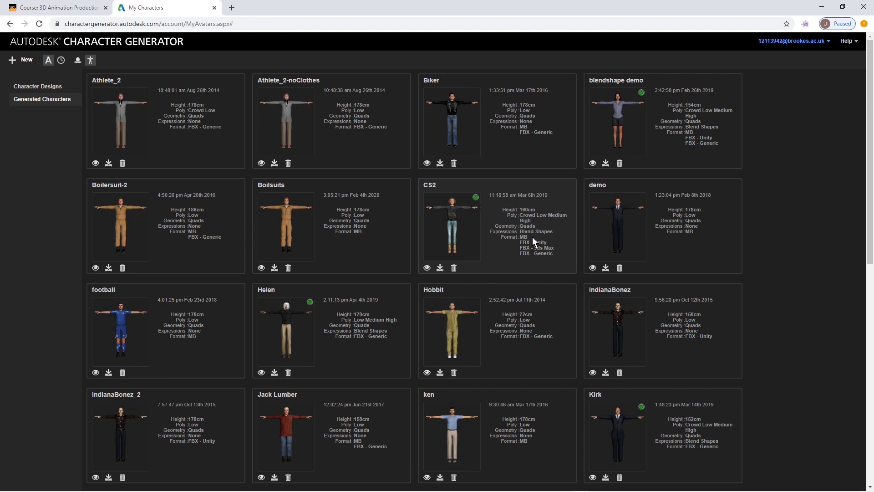
Download the CS2 character and show the downloaded archive in its folder
{"action": "left_click_drag", "start_coordinate": [520, 237], "coordinate": [556, 256]}
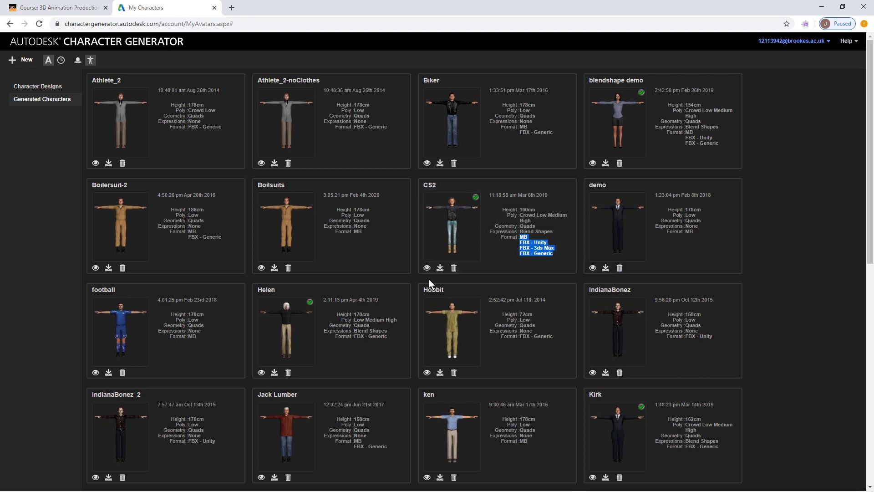
{"action": "left_click", "coordinate": [439, 268]}
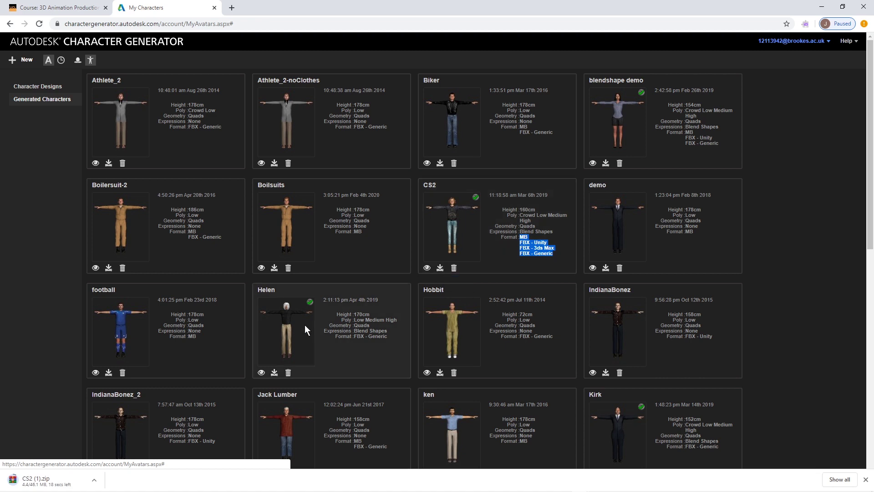
{"action": "left_click", "coordinate": [95, 483]}
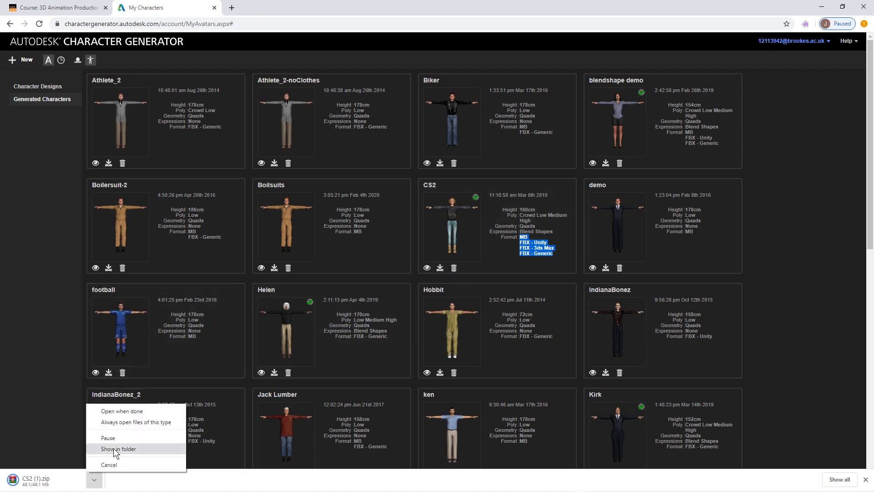
{"action": "left_click", "coordinate": [113, 448]}
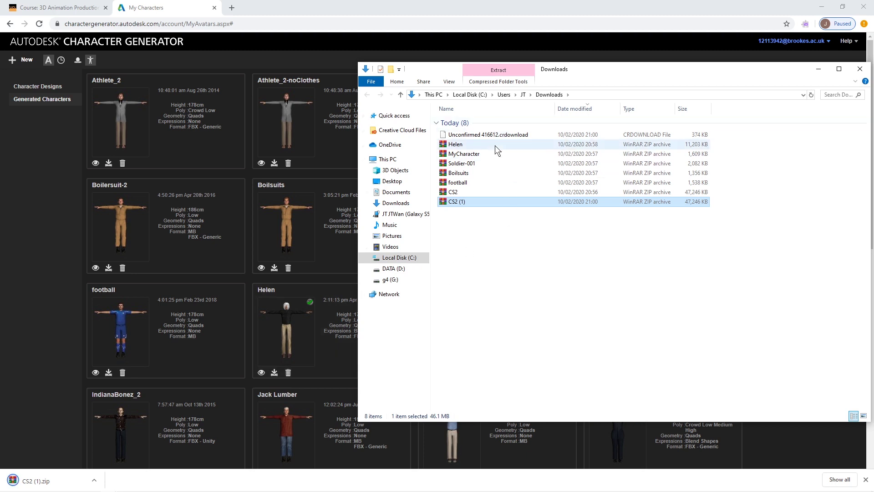
Select and cut the six ZIP archives Helen, MyCharacter, Soldier-001, Boilsuits, football and CS2 in the Downloads folder
{"action": "left_click", "coordinate": [458, 225]}
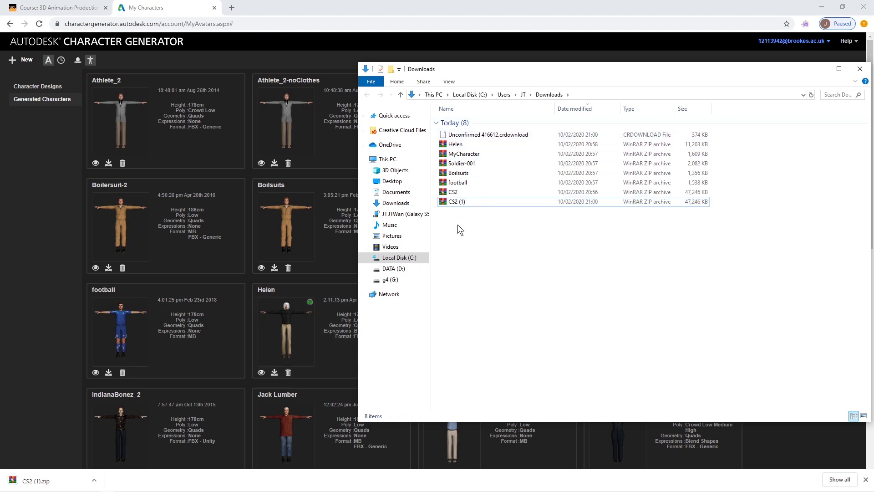
{"action": "left_click", "coordinate": [468, 192]}
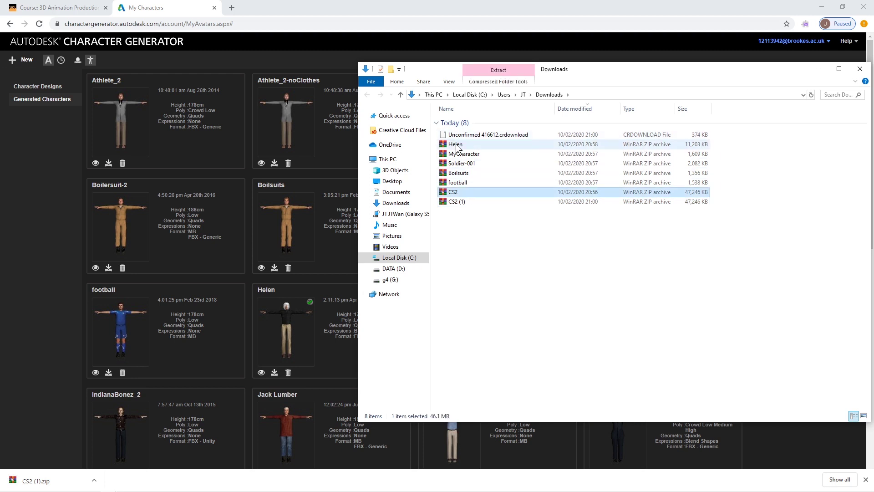
{"action": "left_click", "coordinate": [457, 145], "text": "shift"}
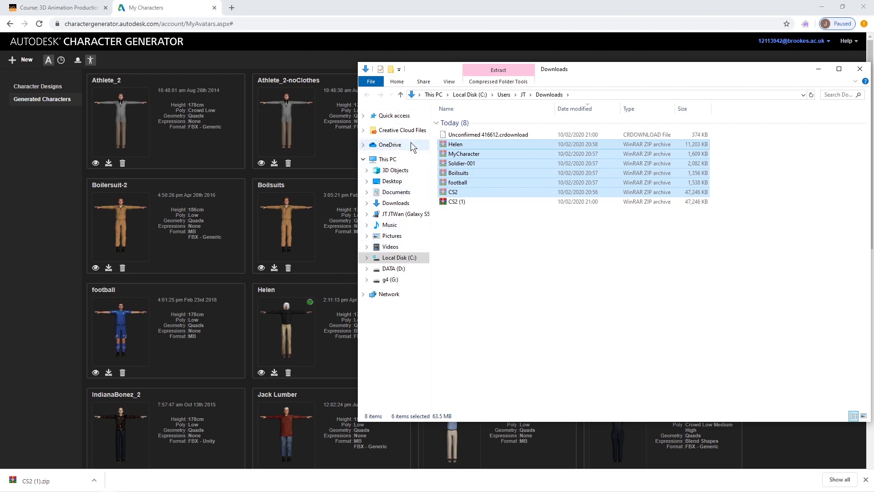
Go to the scenes folder of the week-05 Maya project inside the 0-2020-3D Animation-Teaching resources folder in Creative Cloud Files
{"action": "left_click", "coordinate": [367, 132]}
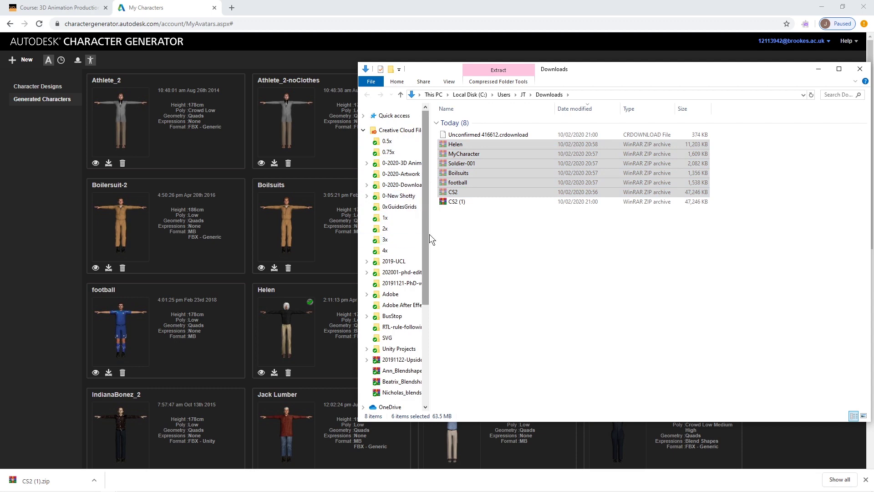
{"action": "left_click", "coordinate": [401, 163]}
{"action": "double_click", "coordinate": [464, 258]}
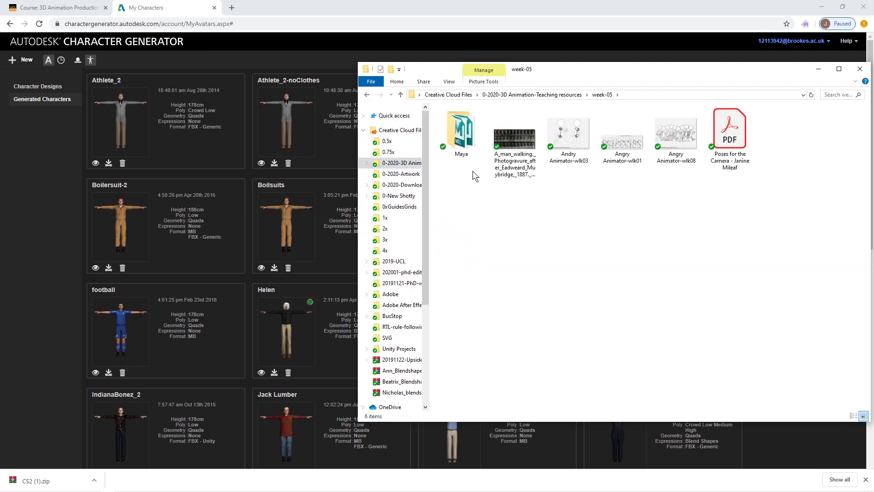
{"action": "double_click", "coordinate": [463, 147]}
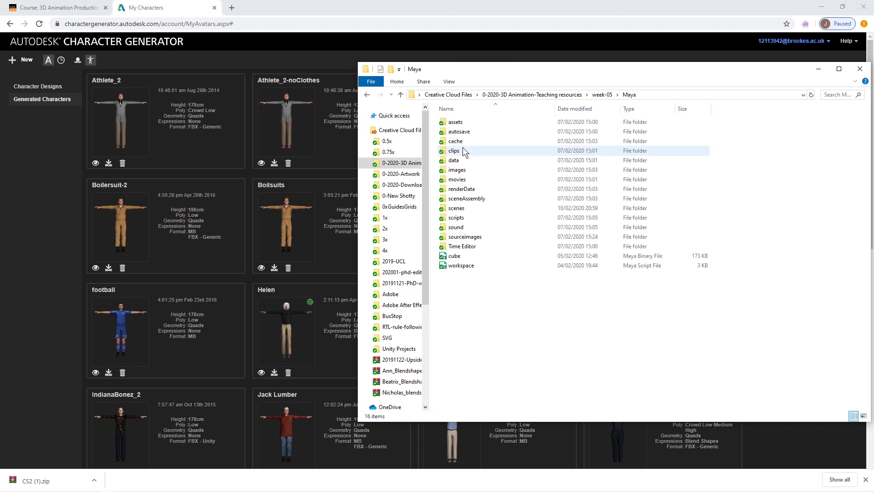
{"action": "left_click", "coordinate": [455, 210]}
{"action": "left_click", "coordinate": [455, 210]}
{"action": "left_click", "coordinate": [455, 211]}
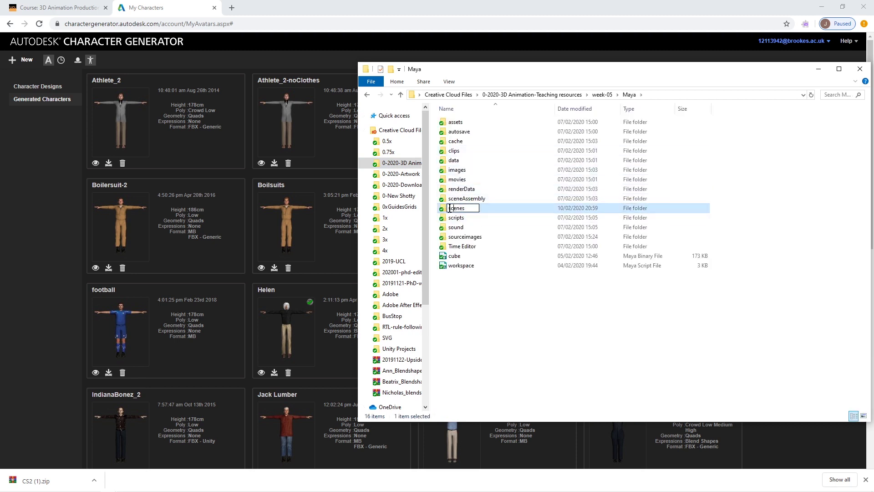
{"action": "double_click", "coordinate": [442, 210]}
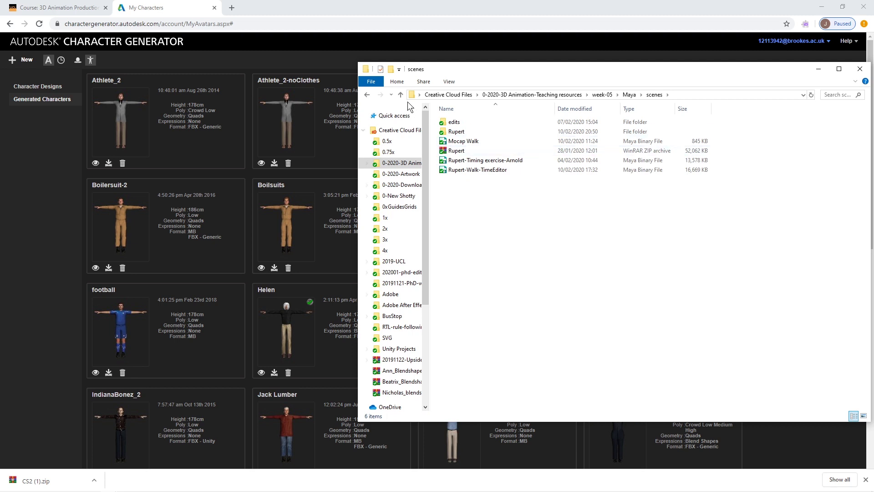
Create a new folder named characters inside the scenes folder
{"action": "left_click", "coordinate": [392, 71]}
{"action": "type", "text": "char"}
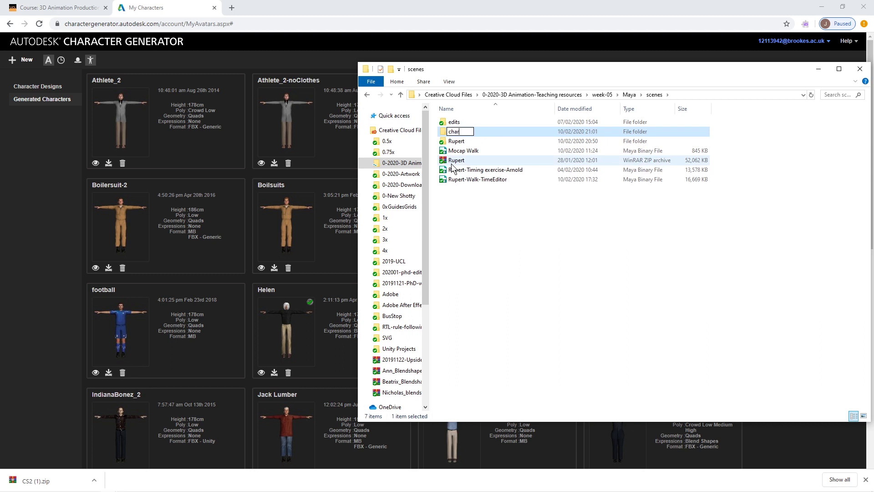
{"action": "type", "text": "acters"}
{"action": "key", "text": "Return"}
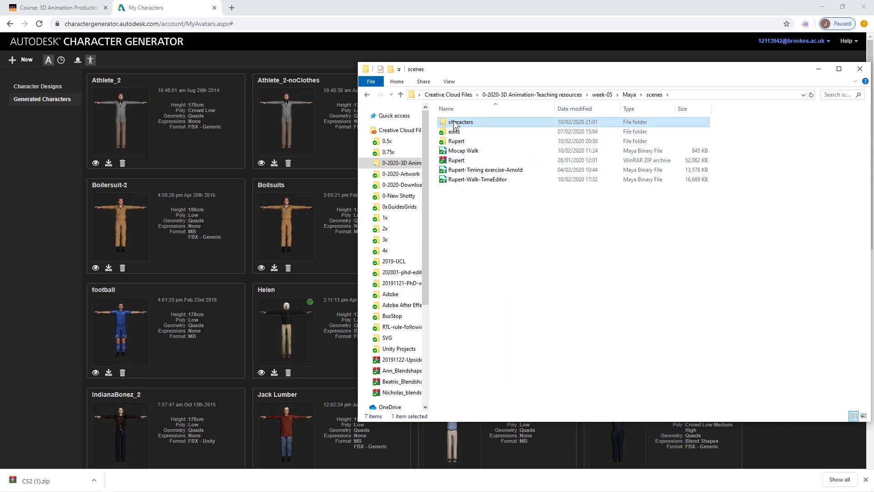
Open the characters folder and paste the cut character archives into it
{"action": "key", "text": "Return"}
{"action": "right_click", "coordinate": [448, 183]}
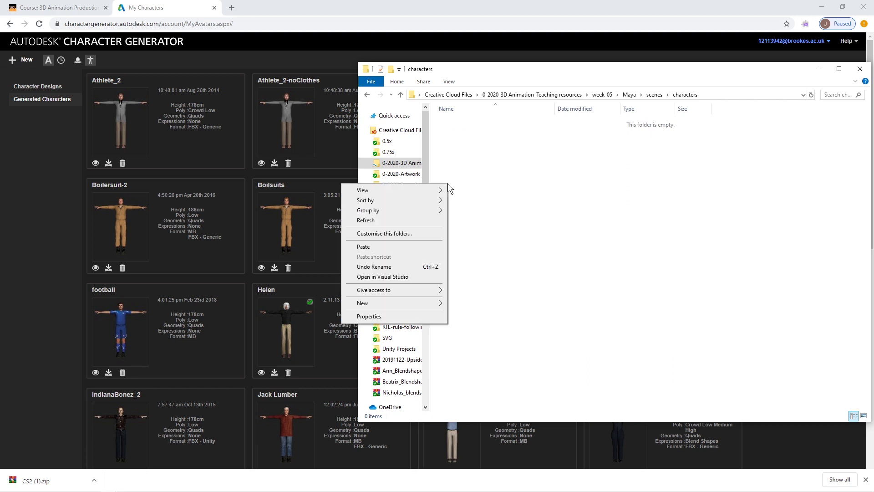
{"action": "left_click", "coordinate": [434, 247]}
{"action": "left_click", "coordinate": [521, 231]}
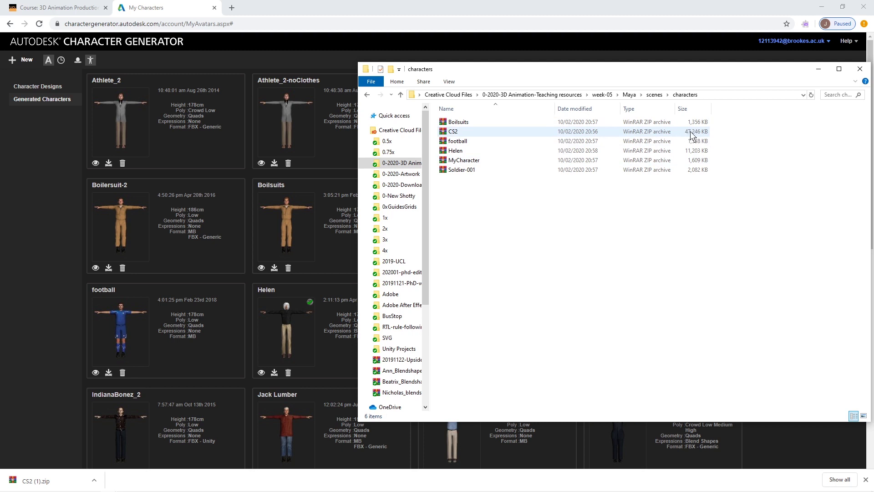
Extract the CS2 archive into its own CS2 folder, and select the CS2 Maya Binary file in that folder
{"action": "right_click", "coordinate": [460, 129]}
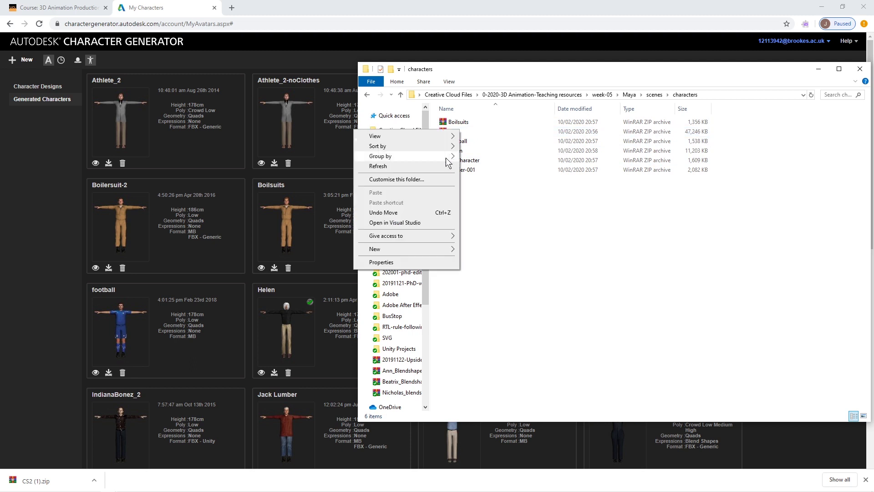
{"action": "left_click", "coordinate": [471, 133]}
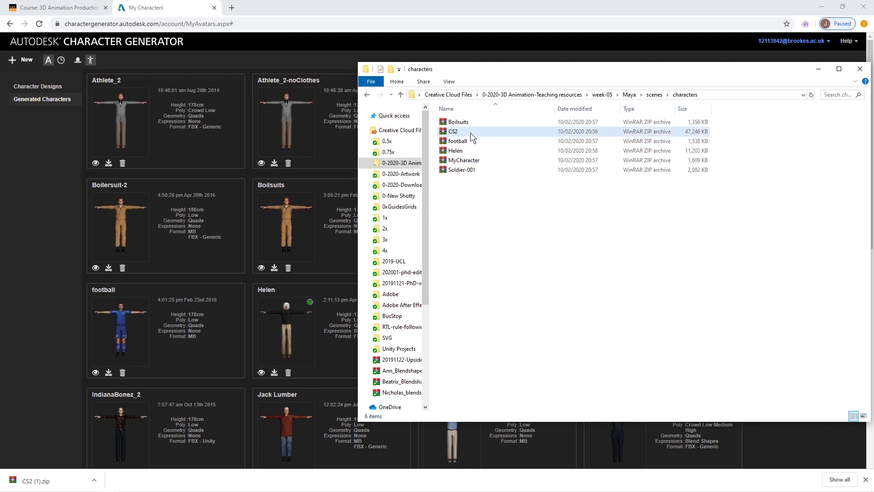
{"action": "left_click", "coordinate": [471, 132]}
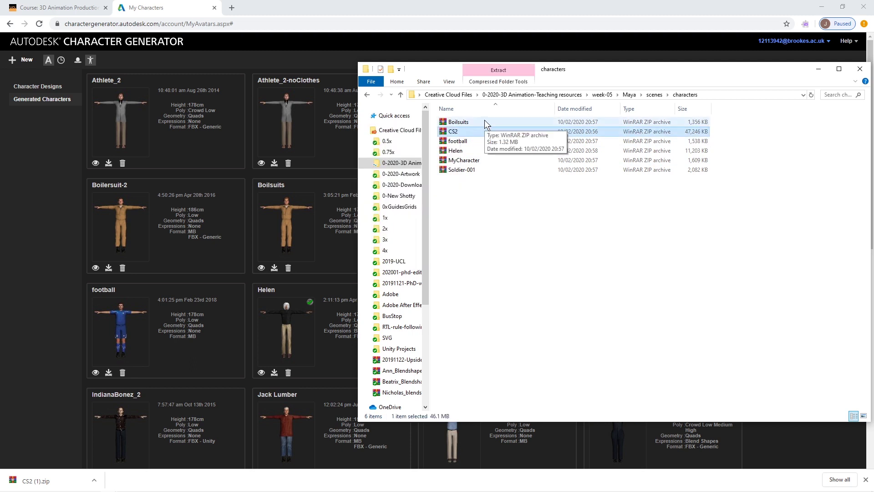
{"action": "left_click", "coordinate": [484, 120]}
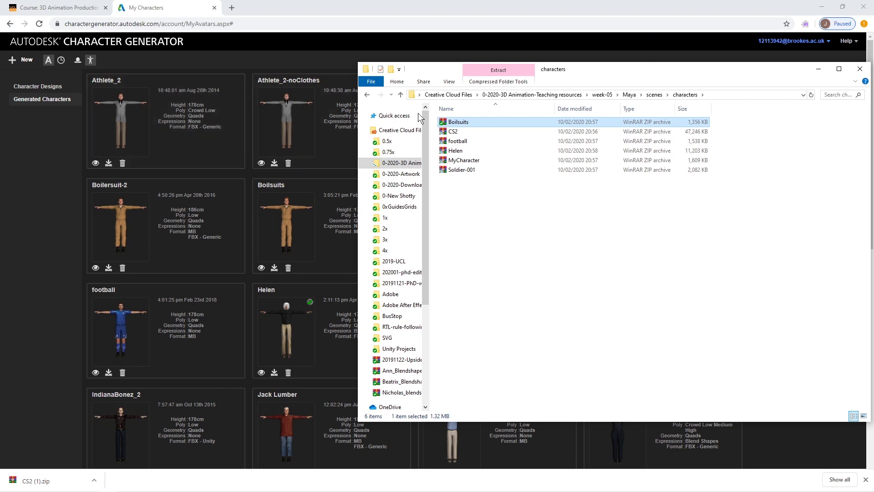
{"action": "right_click", "coordinate": [471, 130]}
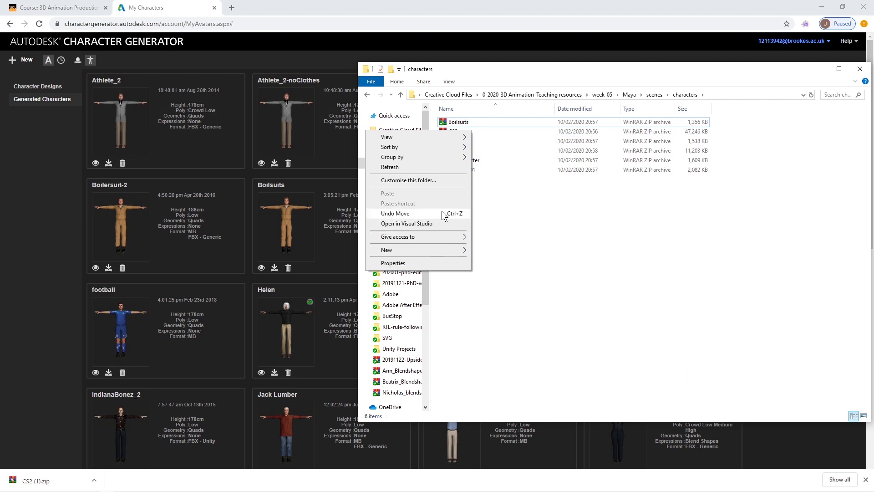
{"action": "left_click", "coordinate": [488, 130]}
{"action": "right_click", "coordinate": [485, 130]}
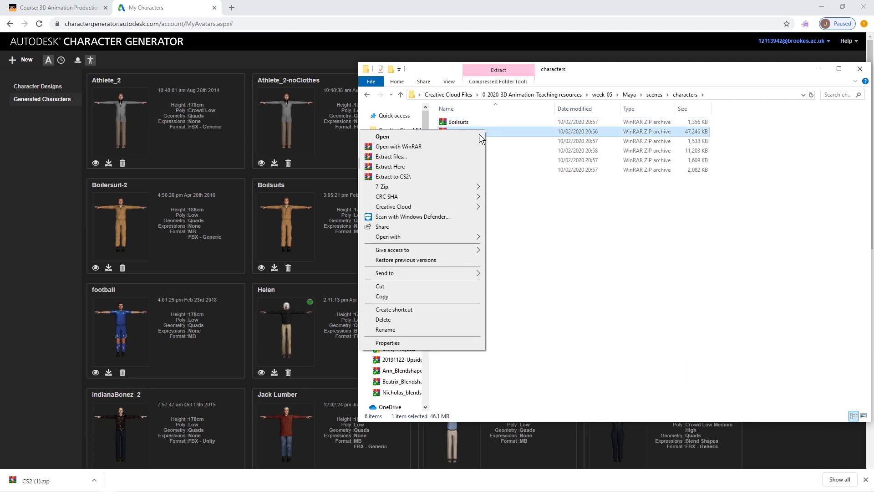
{"action": "left_click", "coordinate": [442, 176]}
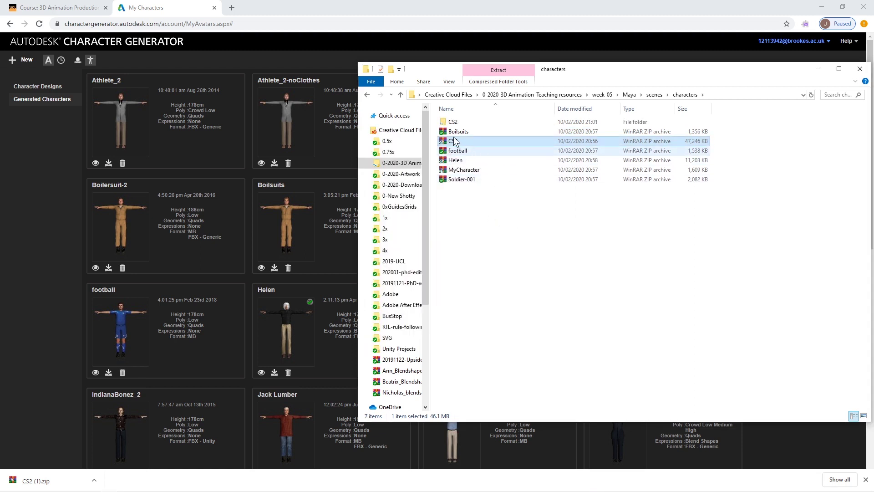
{"action": "double_click", "coordinate": [456, 122]}
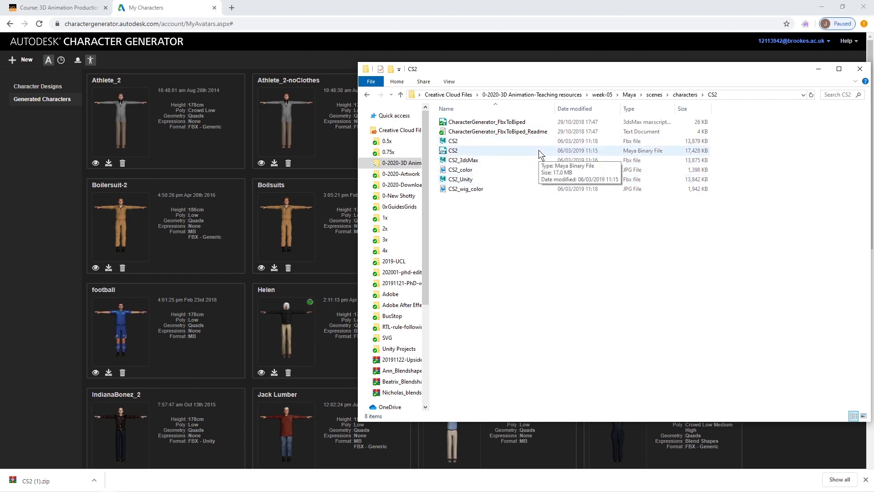
{"action": "left_click", "coordinate": [524, 152]}
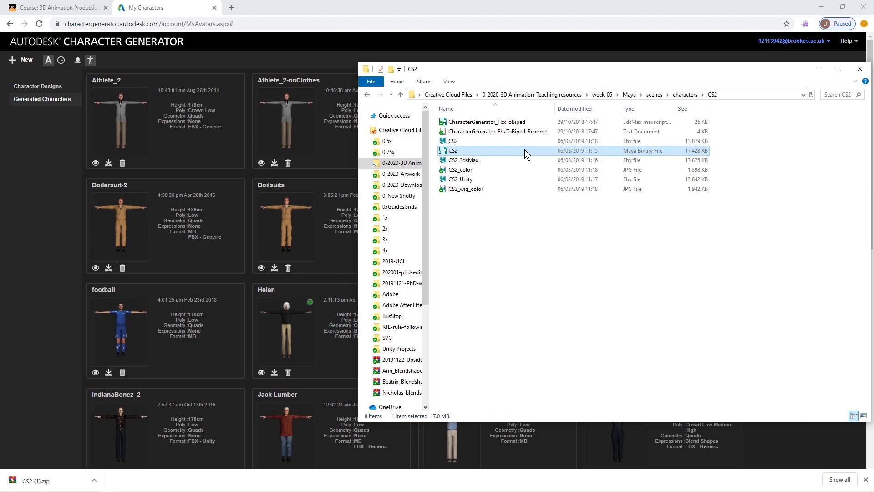
Switch to Autodesk Maya and, from the Open Scene dialog, set the project to the Maya folder inside week-05
{"action": "key", "text": "alt+Tab"}
{"action": "key", "text": "Tab"}
{"action": "key", "text": "Tab"}
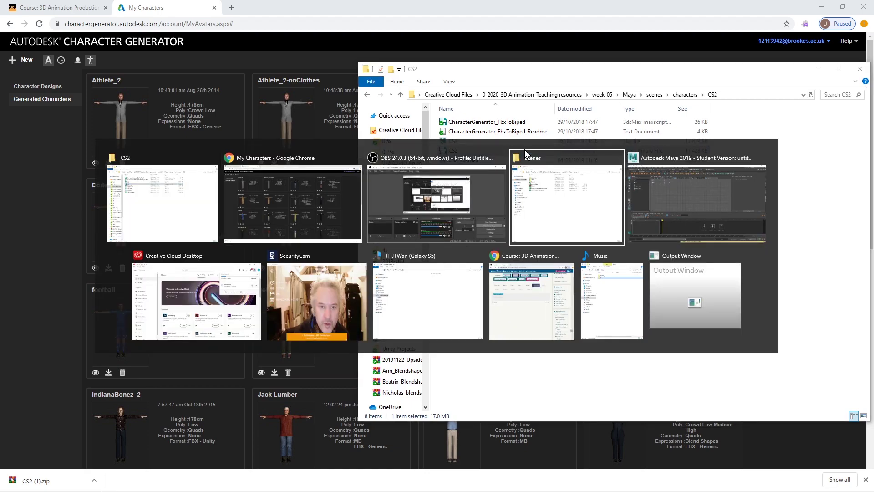
{"action": "key", "text": "Tab"}
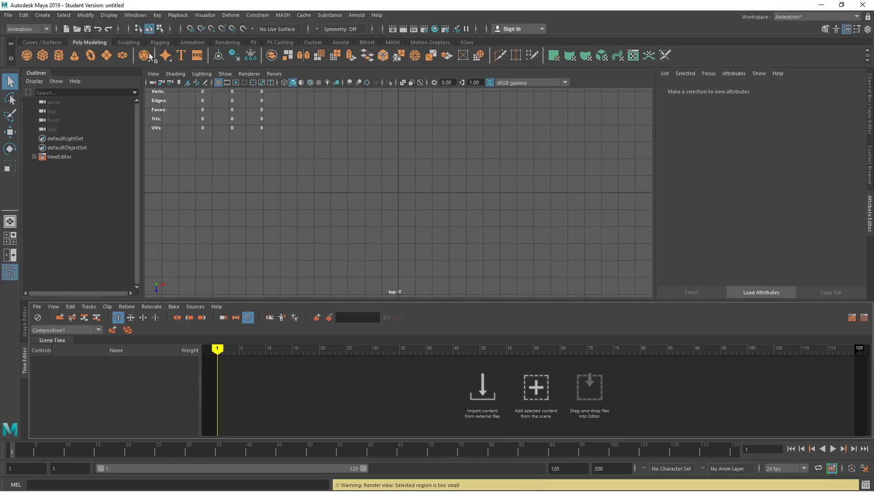
{"action": "left_click", "coordinate": [10, 19]}
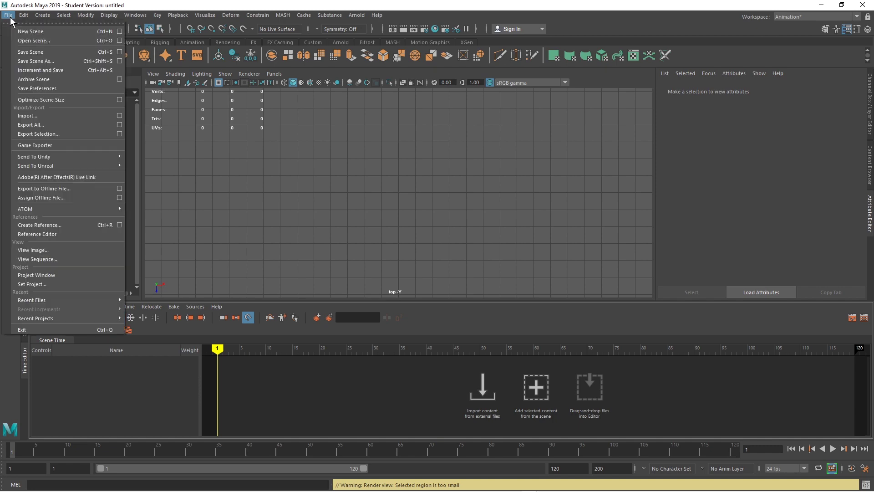
{"action": "left_click", "coordinate": [27, 41]}
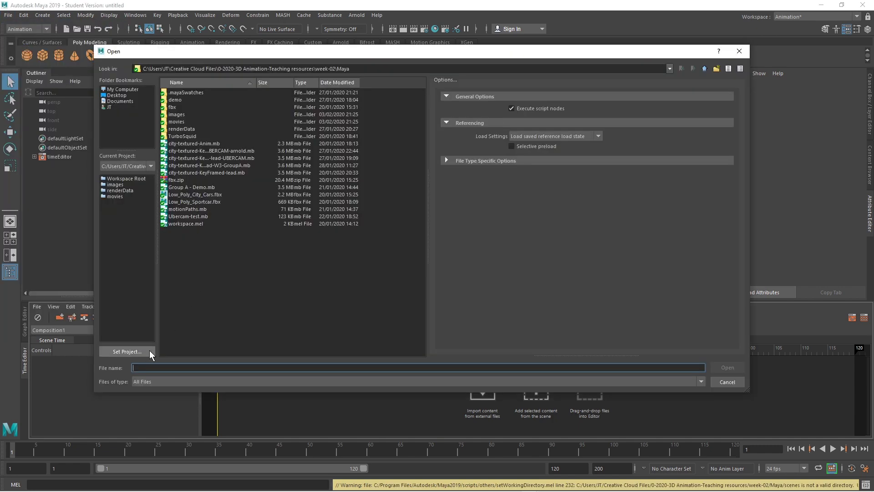
{"action": "left_click", "coordinate": [140, 352]}
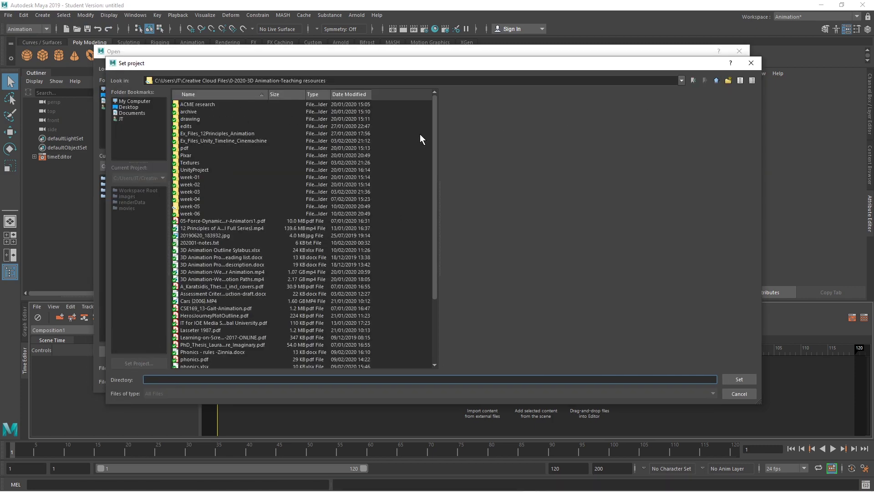
{"action": "double_click", "coordinate": [192, 205]}
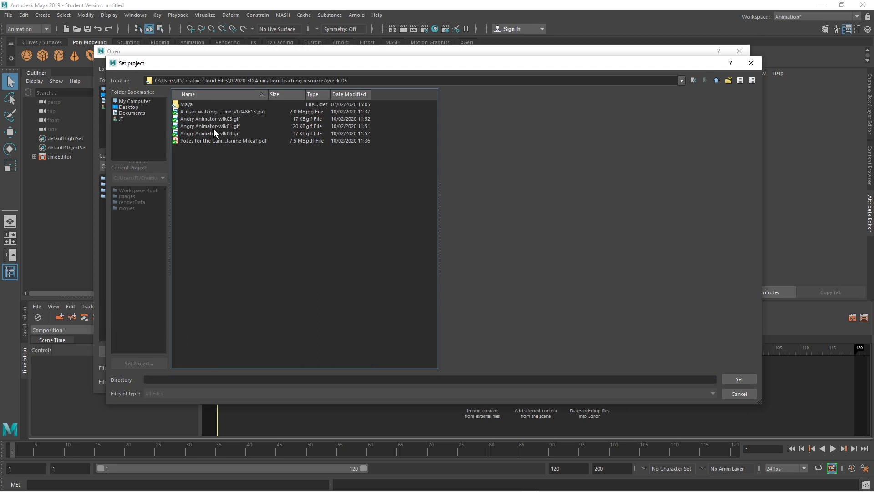
{"action": "double_click", "coordinate": [194, 104]}
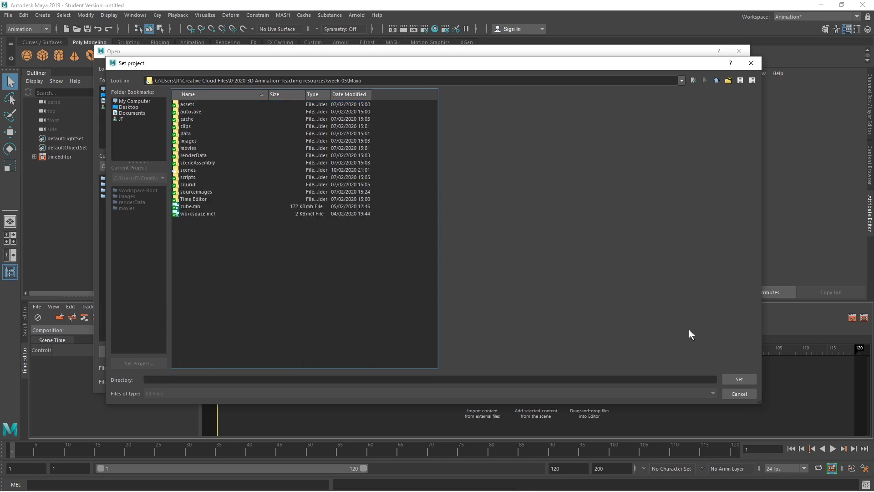
{"action": "left_click", "coordinate": [734, 379]}
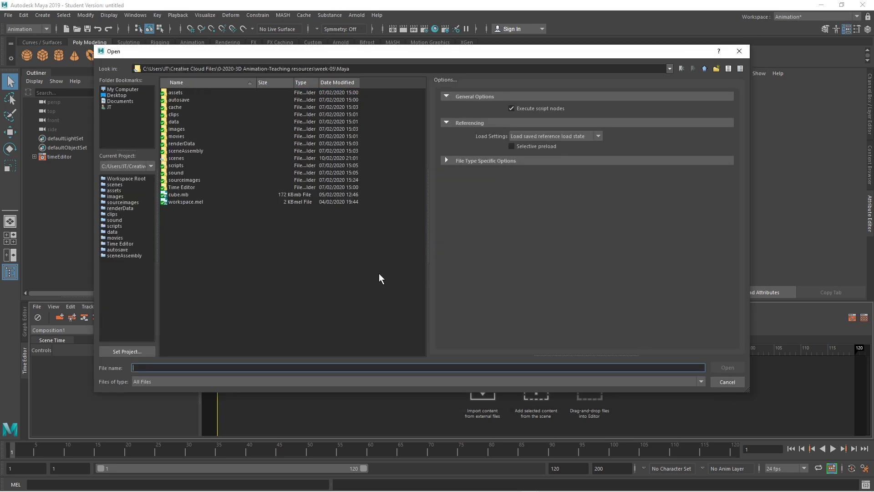
Open CS2.mb from the CS2 folder inside scenes/characters, without saving the untitled scene
{"action": "double_click", "coordinate": [192, 158]}
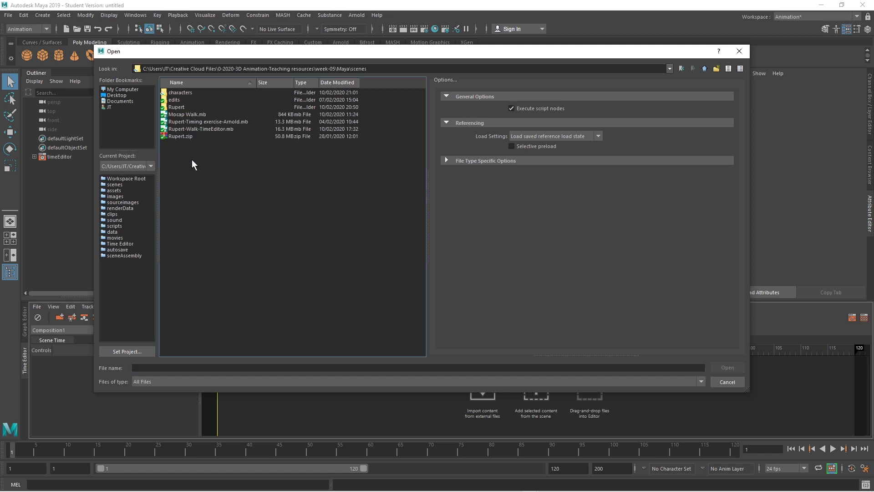
{"action": "double_click", "coordinate": [190, 91]}
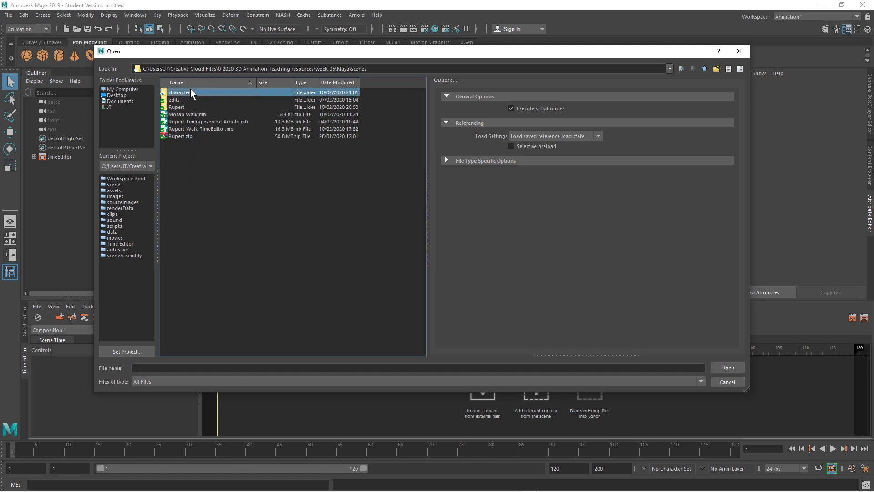
{"action": "double_click", "coordinate": [184, 92]}
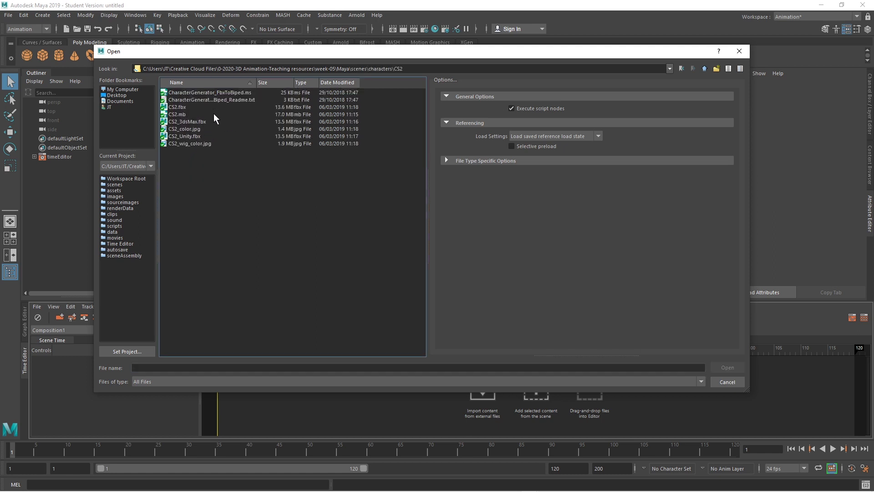
{"action": "left_click", "coordinate": [188, 128]}
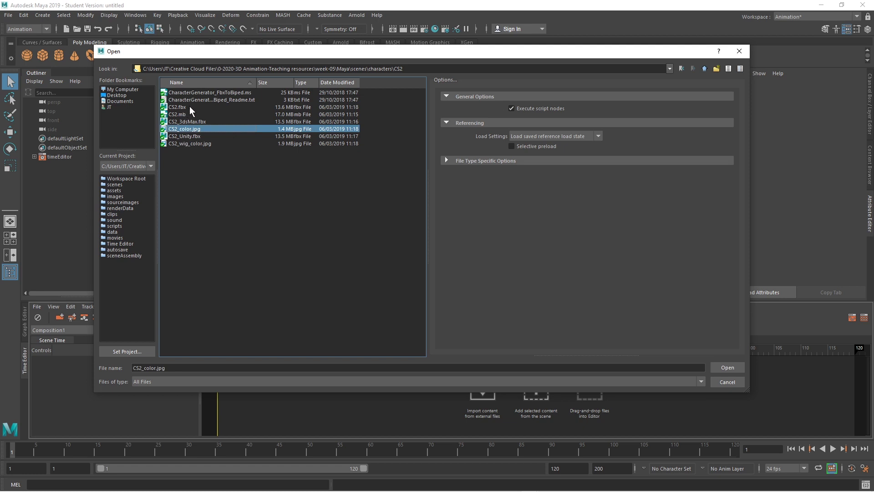
{"action": "left_click", "coordinate": [179, 115]}
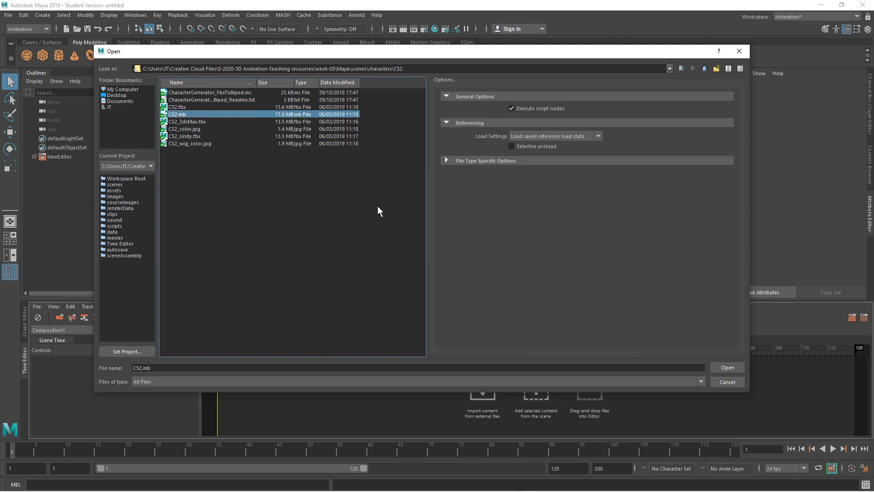
{"action": "left_click", "coordinate": [732, 368]}
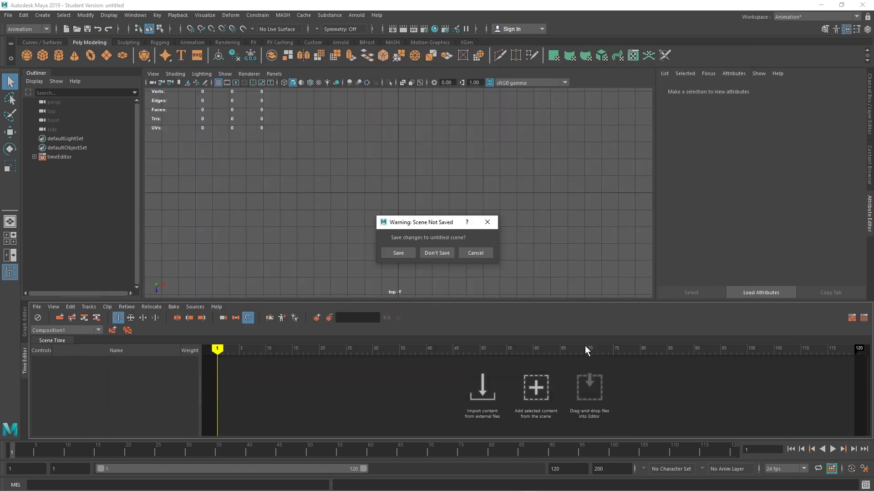
{"action": "left_click", "coordinate": [446, 253]}
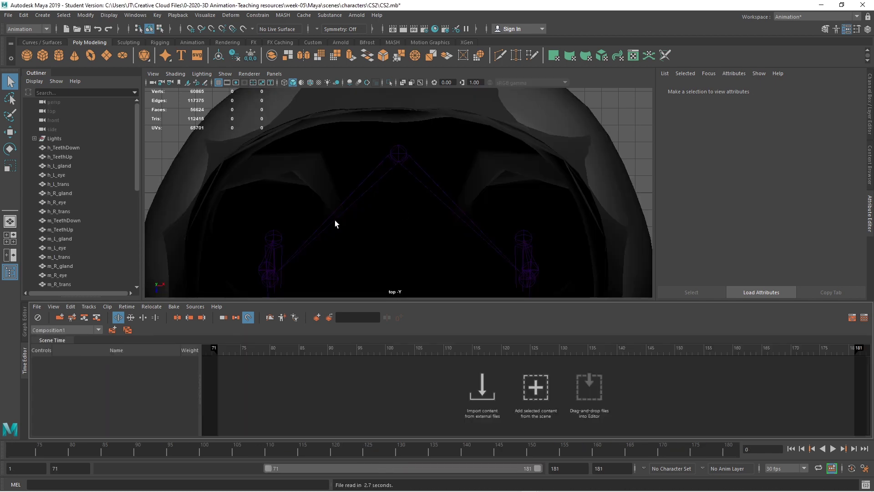
Switch the viewport to the orthographic side view so the whole CS2 character is in frame
{"action": "scroll", "coordinate": [334, 220], "scroll_direction": "down", "scroll_amount": 10}
{"action": "scroll", "coordinate": [335, 220], "scroll_direction": "down", "scroll_amount": 5}
{"action": "left_click_drag", "start_coordinate": [471, 239], "coordinate": [448, 218], "text": "alt"}
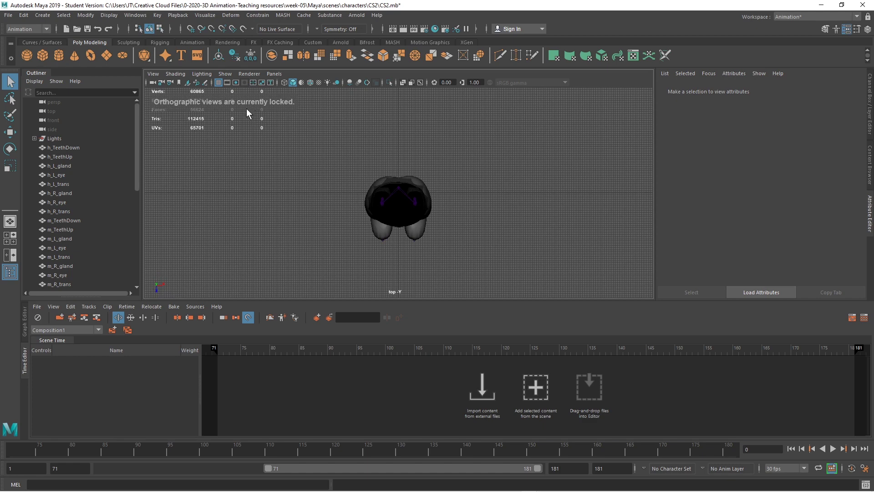
{"action": "key", "text": "space"}
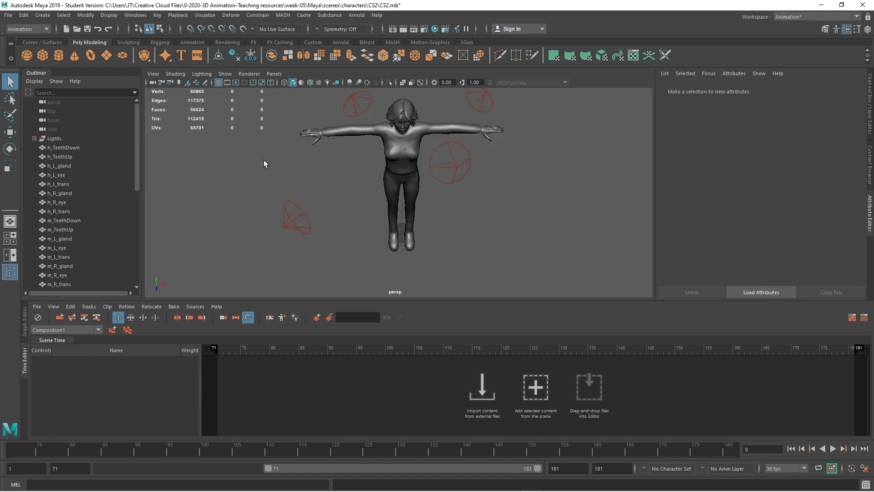
{"action": "key", "text": "space"}
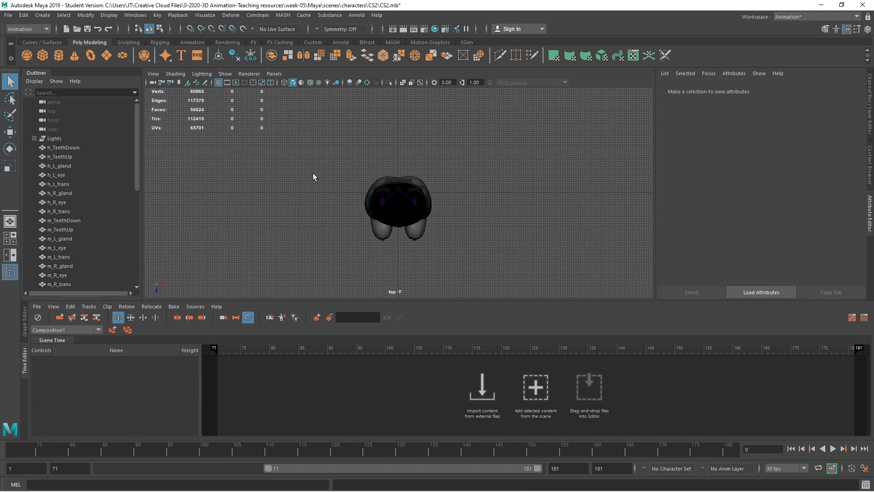
{"action": "key", "text": "space"}
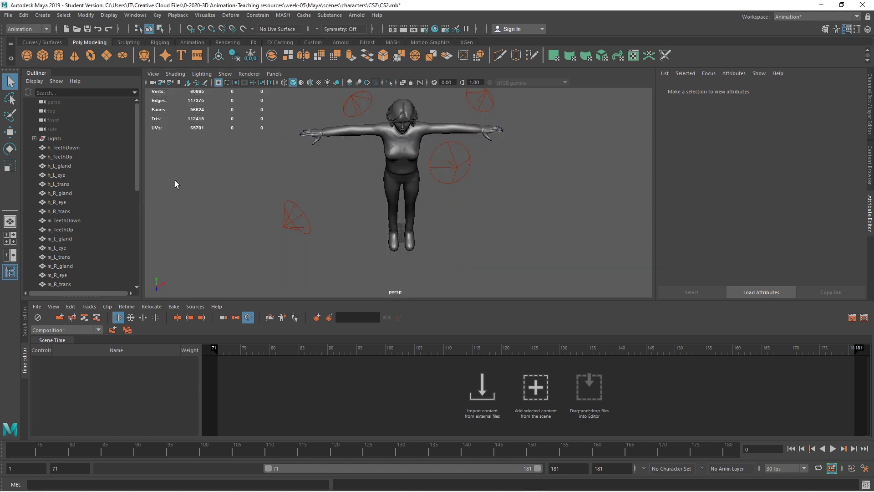
{"action": "left_click", "coordinate": [275, 74]}
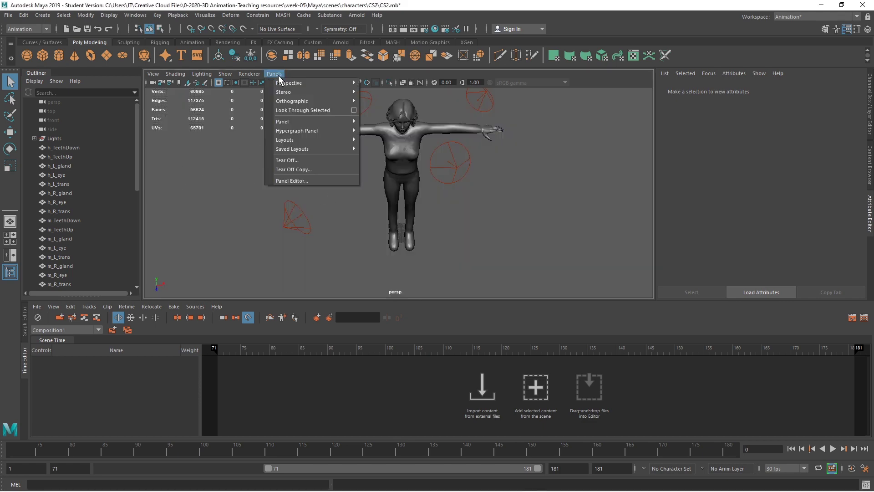
{"action": "mouse_move", "coordinate": [284, 82]}
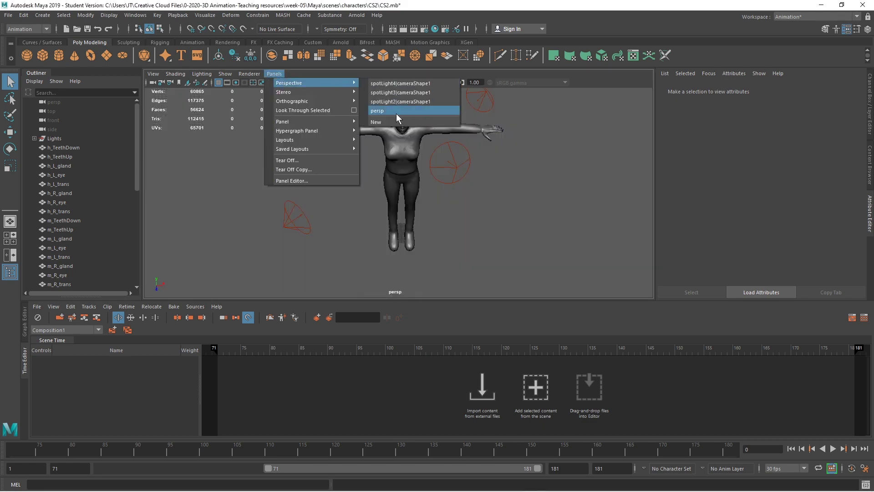
{"action": "mouse_move", "coordinate": [355, 103]}
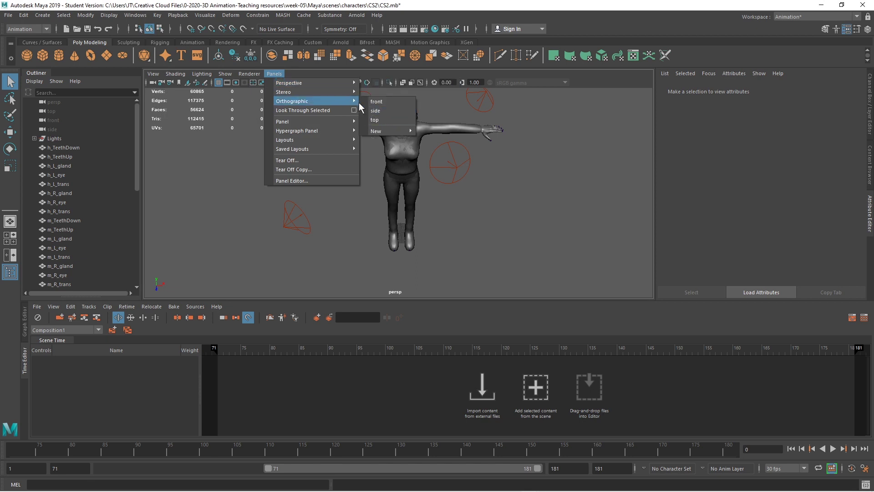
{"action": "left_click", "coordinate": [377, 112]}
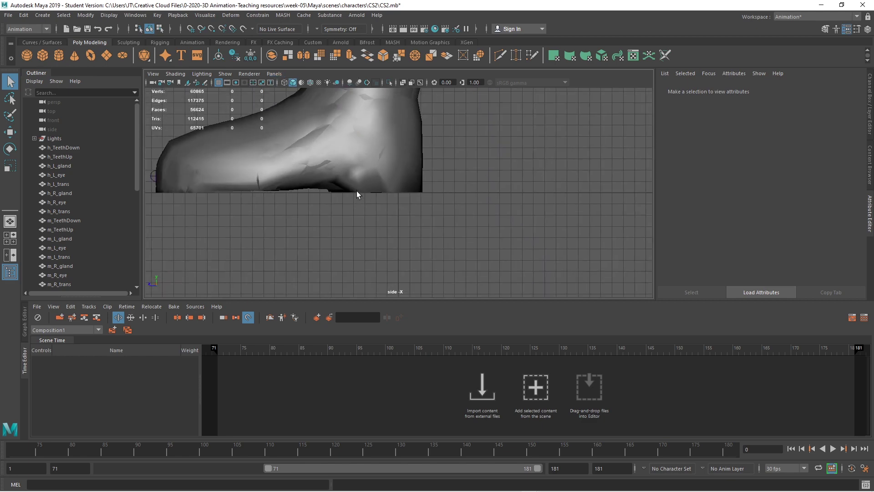
{"action": "scroll", "coordinate": [357, 190], "scroll_direction": "down", "scroll_amount": 5}
{"action": "scroll", "coordinate": [444, 174], "scroll_direction": "down", "scroll_amount": 4}
{"action": "scroll", "coordinate": [443, 180], "scroll_direction": "down", "scroll_amount": 2}
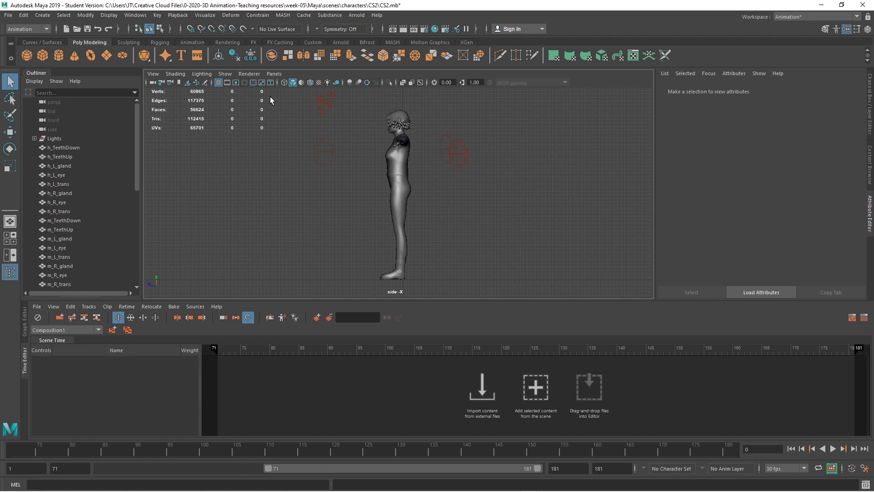
Turn on textured display in the viewport, and check the default material display by switching it on and off again
{"action": "left_click", "coordinate": [319, 82]}
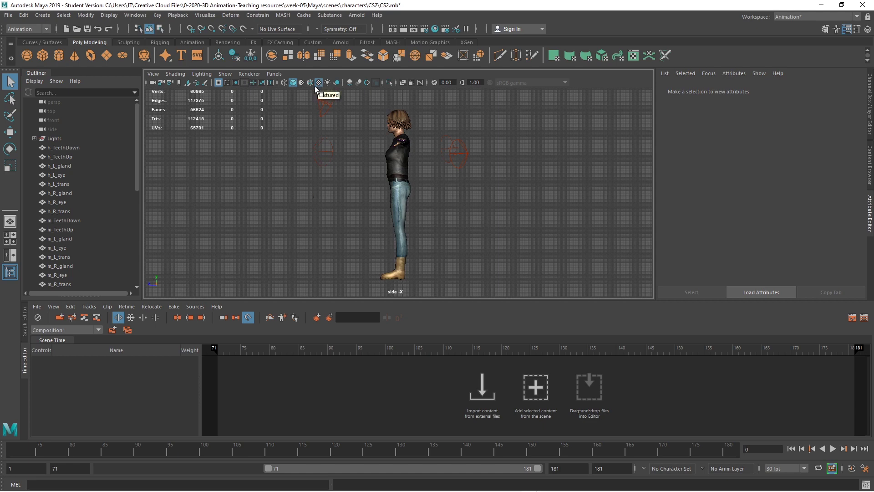
{"action": "left_click", "coordinate": [301, 84]}
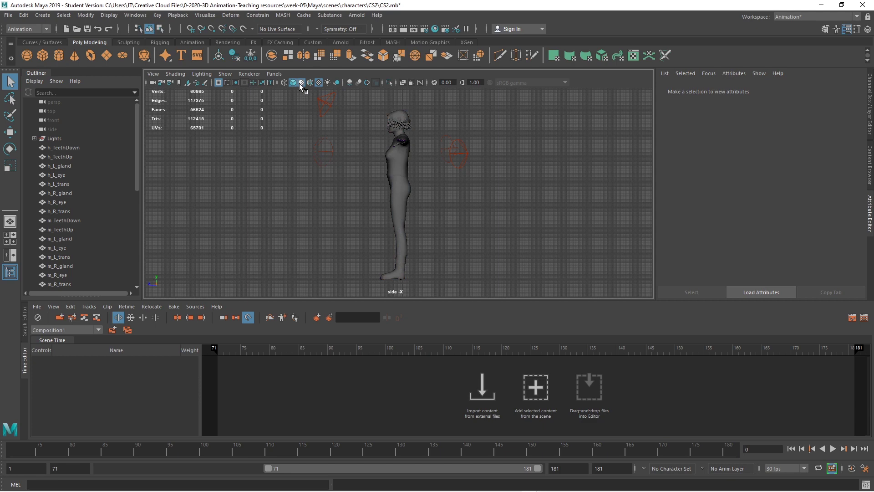
{"action": "left_click", "coordinate": [300, 83]}
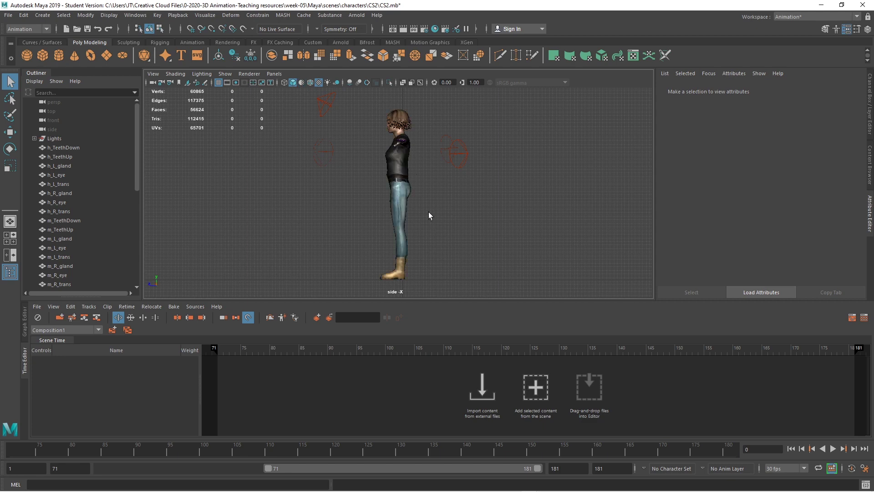
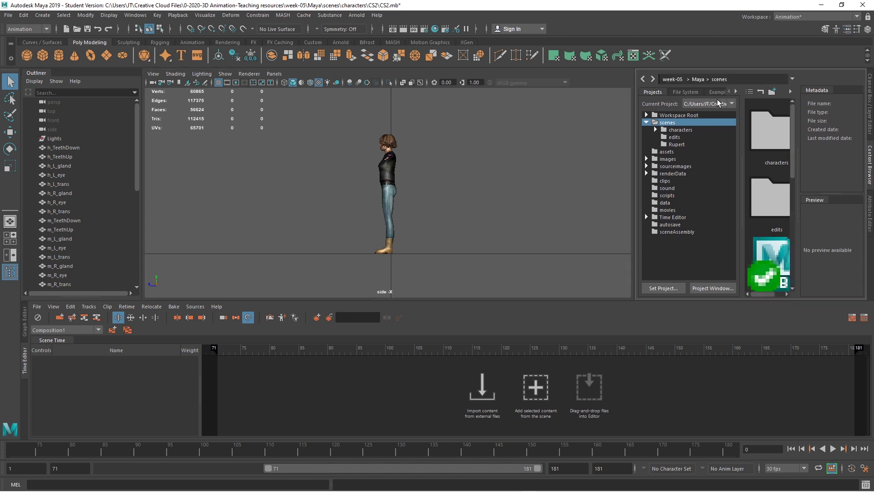
Open the FBX motion capture folder under the Animation examples in the Content Browser, and widen the browser to show more clips
{"action": "left_click", "coordinate": [715, 93]}
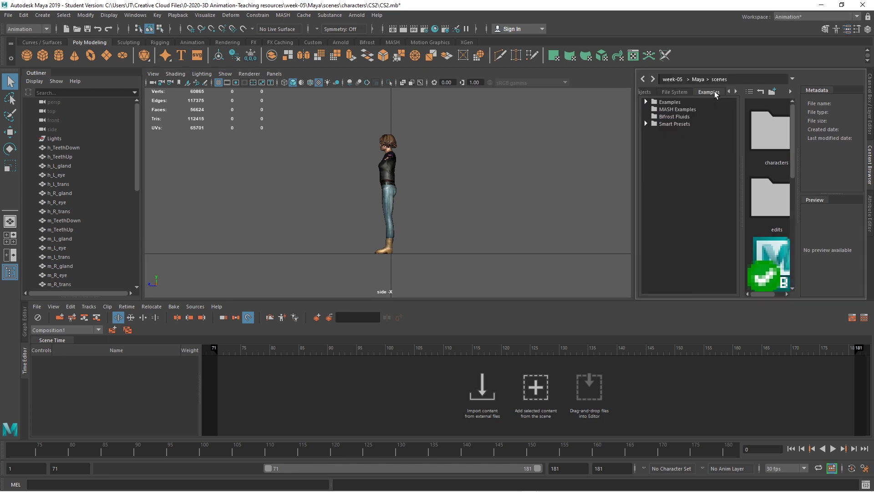
{"action": "left_click", "coordinate": [646, 102]}
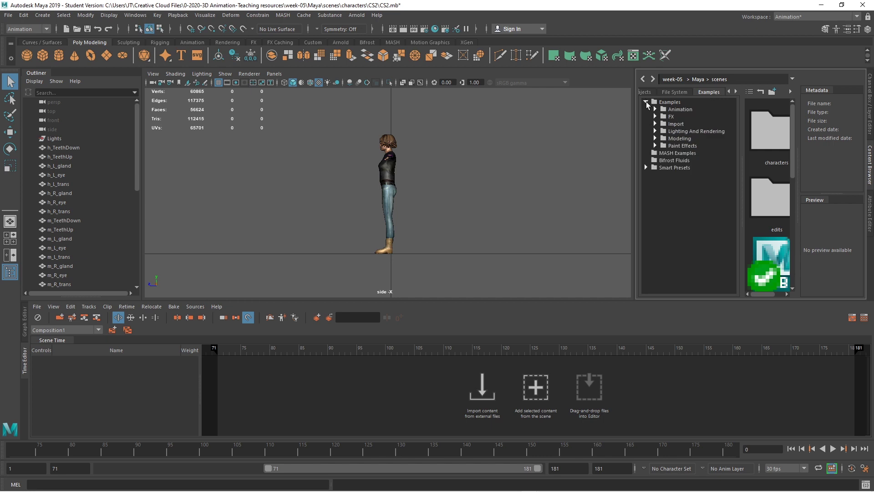
{"action": "left_click", "coordinate": [655, 109]}
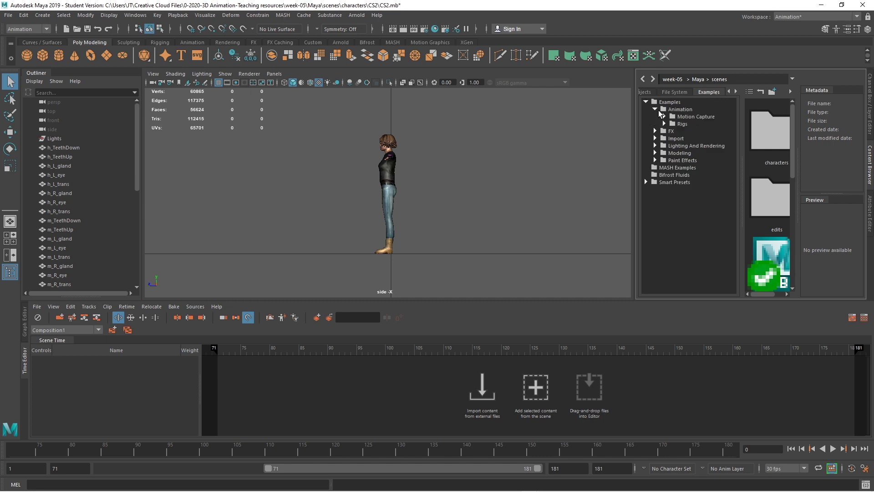
{"action": "left_click", "coordinate": [664, 117]}
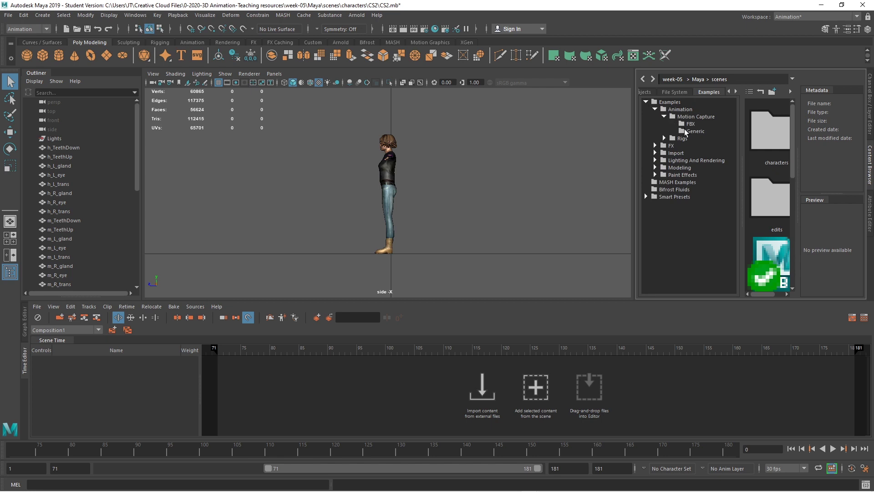
{"action": "left_click", "coordinate": [682, 127]}
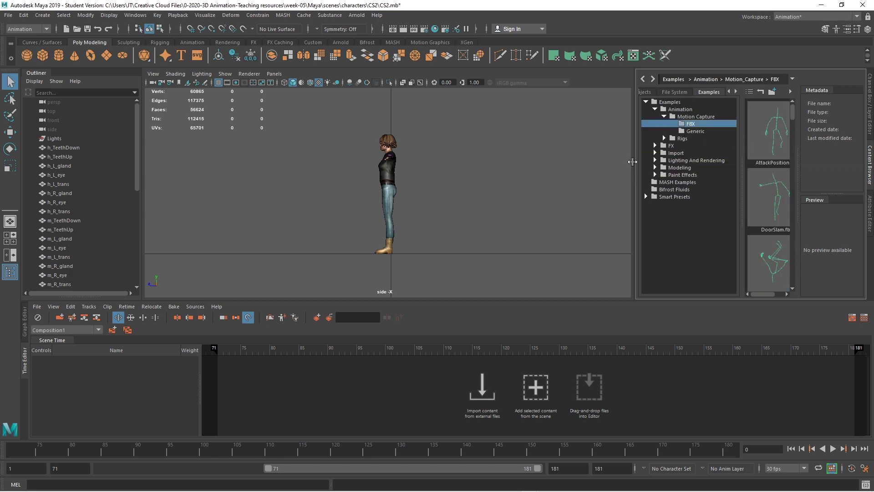
{"action": "left_click_drag", "start_coordinate": [635, 163], "coordinate": [478, 152]}
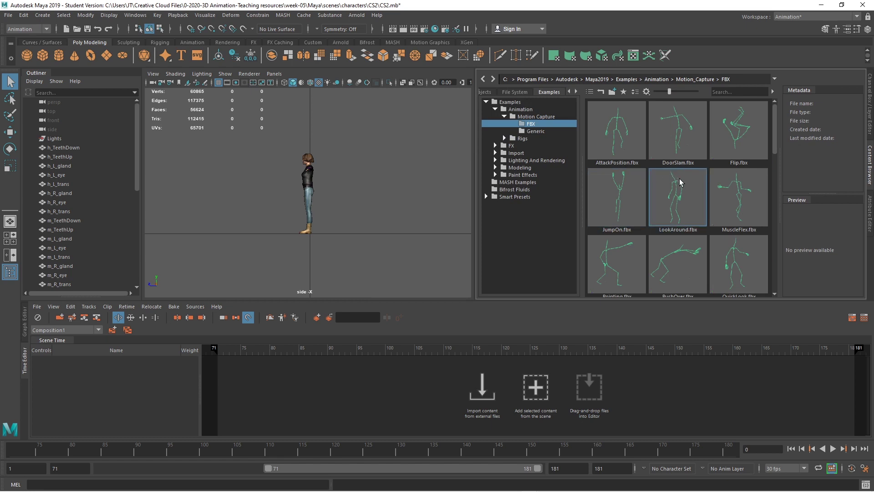
Import the Walk.fbx motion capture clip into the CS2 scene
{"action": "scroll", "coordinate": [681, 183], "scroll_direction": "down", "scroll_amount": 5}
{"action": "scroll", "coordinate": [682, 188], "scroll_direction": "down", "scroll_amount": 5}
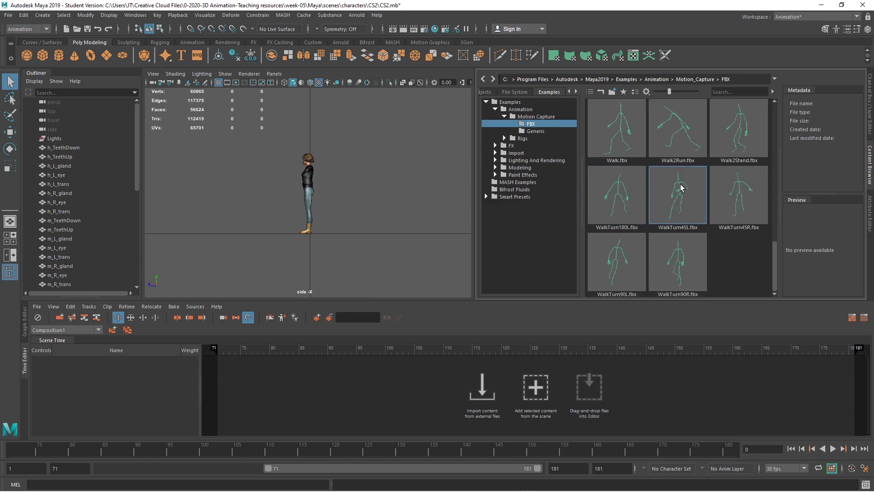
{"action": "left_click", "coordinate": [623, 142]}
{"action": "right_click", "coordinate": [623, 141]}
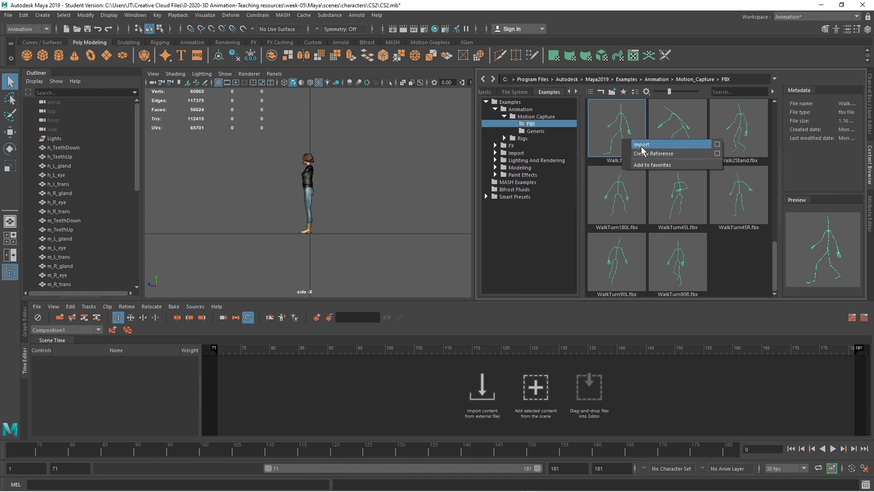
{"action": "left_click", "coordinate": [641, 146]}
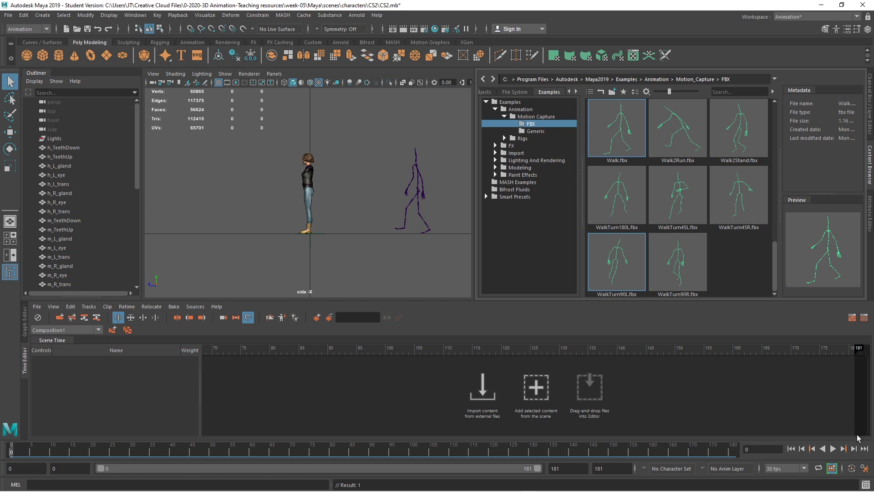
Play the imported walk animation, and widen the viewport again with the Attribute Editor in place of the Content Browser
{"action": "left_click", "coordinate": [833, 450]}
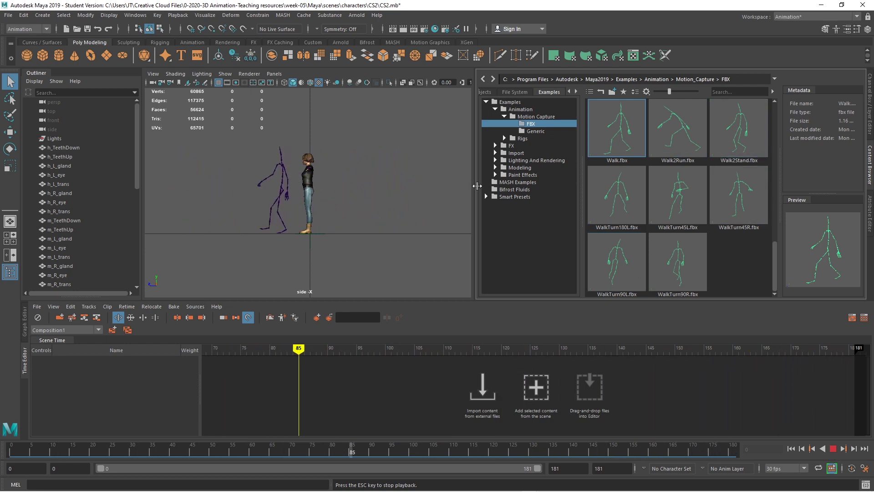
{"action": "left_click_drag", "start_coordinate": [478, 186], "coordinate": [734, 180]}
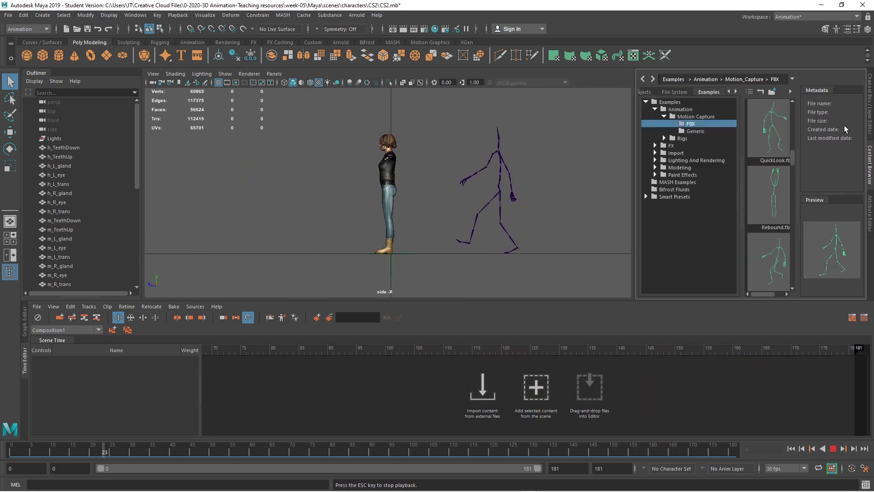
{"action": "left_click", "coordinate": [870, 210]}
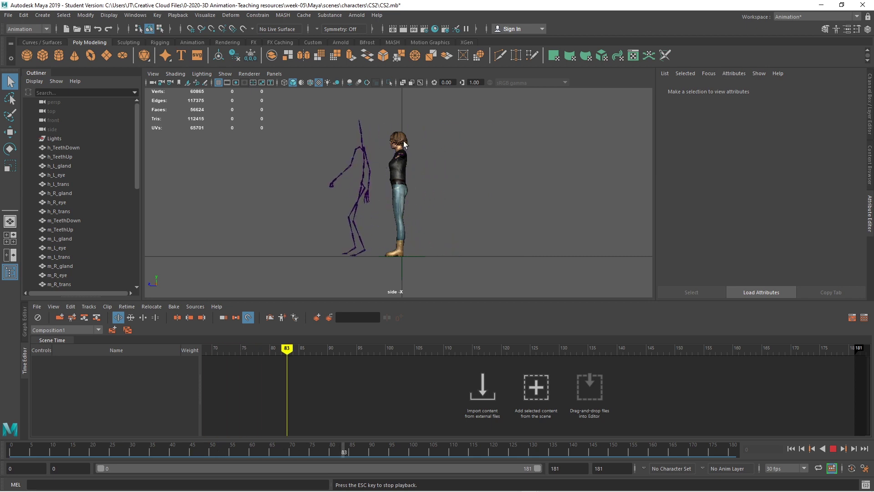
Turn on X-Ray Joints display in the viewport and show the Human IK character controls, ending with playback stopped
{"action": "left_click", "coordinate": [421, 82]}
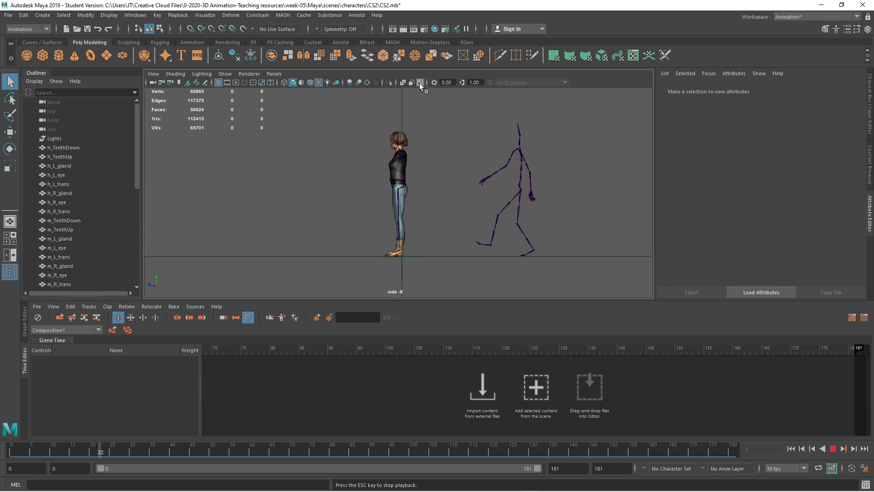
{"action": "left_click", "coordinate": [837, 29]}
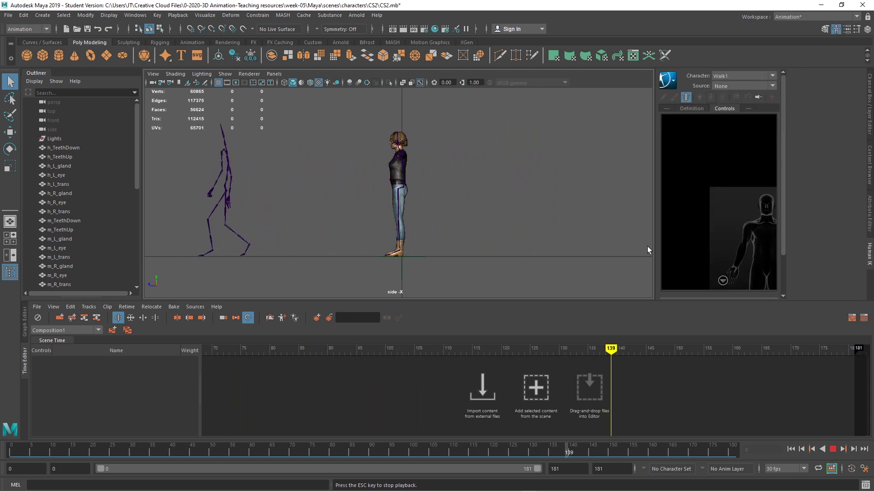
{"action": "left_click", "coordinate": [834, 449]}
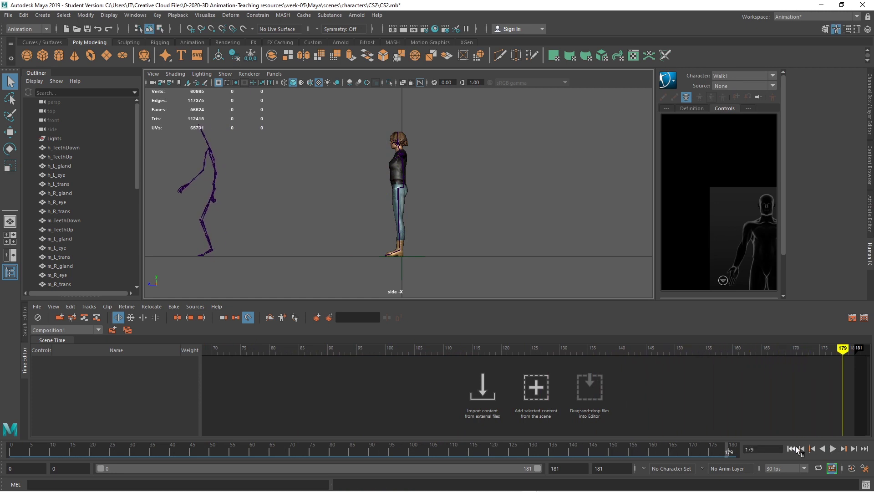
Return to the start of the animation, make Character the current Human IK character, and rename it Character_CS2
{"action": "left_click", "coordinate": [792, 449]}
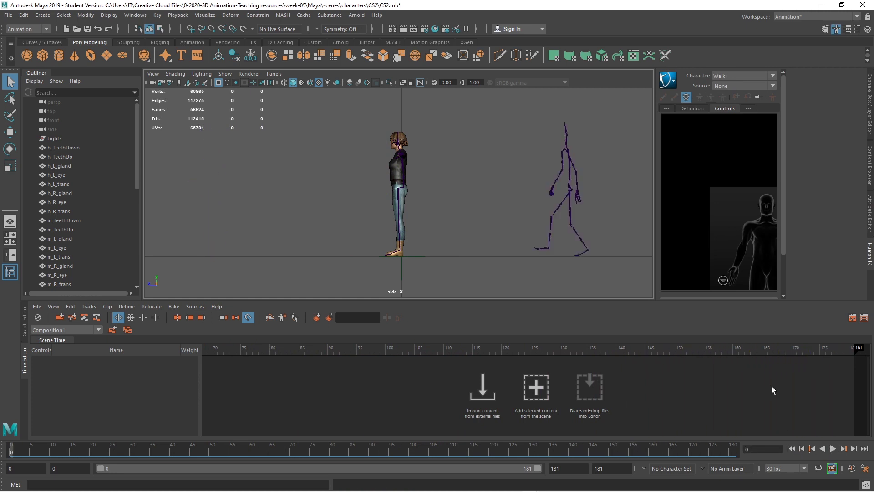
{"action": "left_click", "coordinate": [737, 76]}
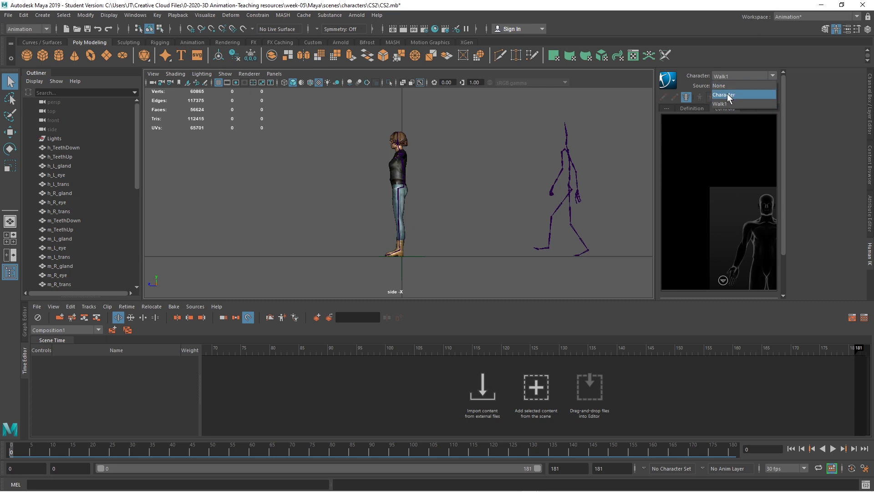
{"action": "left_click", "coordinate": [728, 95]}
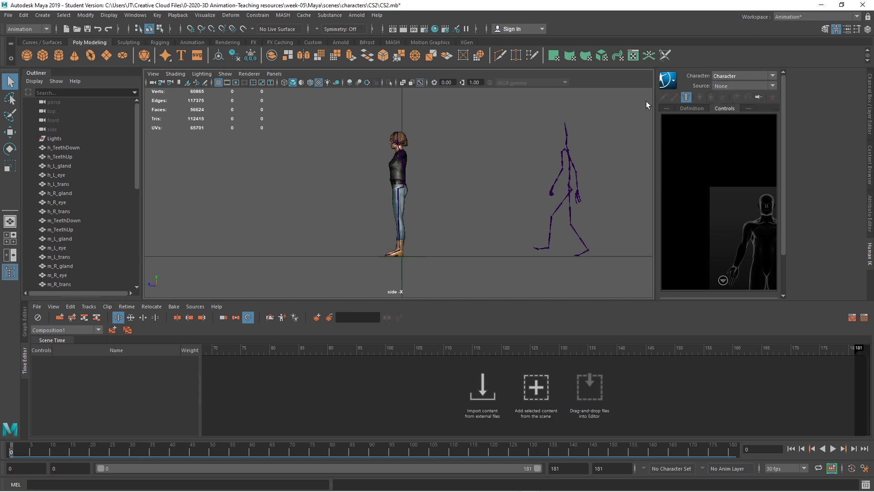
{"action": "left_click", "coordinate": [673, 80]}
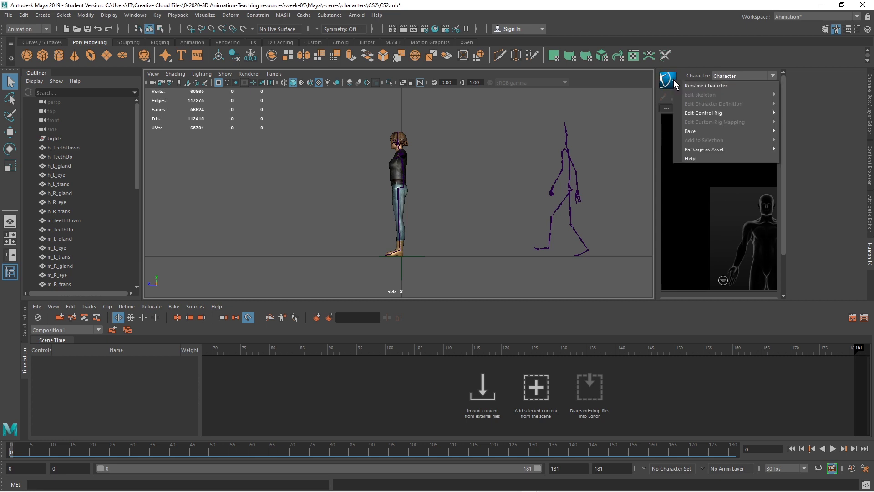
{"action": "left_click", "coordinate": [683, 85]}
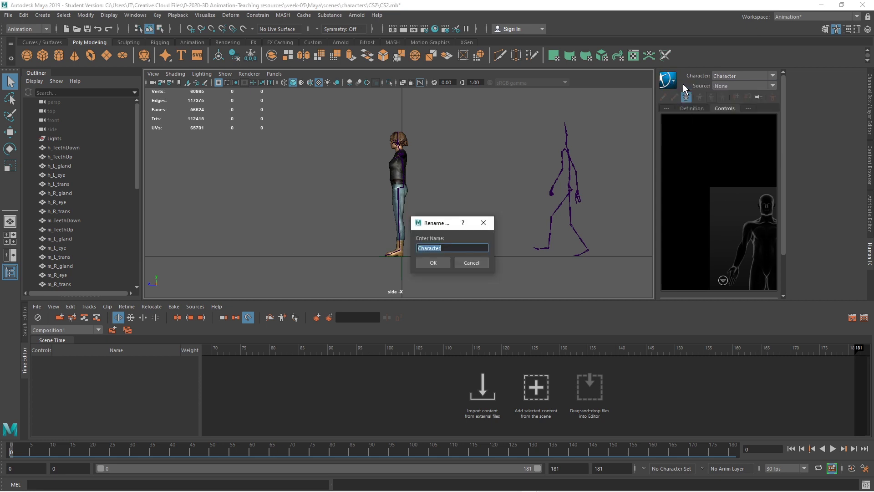
{"action": "left_click", "coordinate": [459, 248]}
{"action": "left_click", "coordinate": [440, 262]}
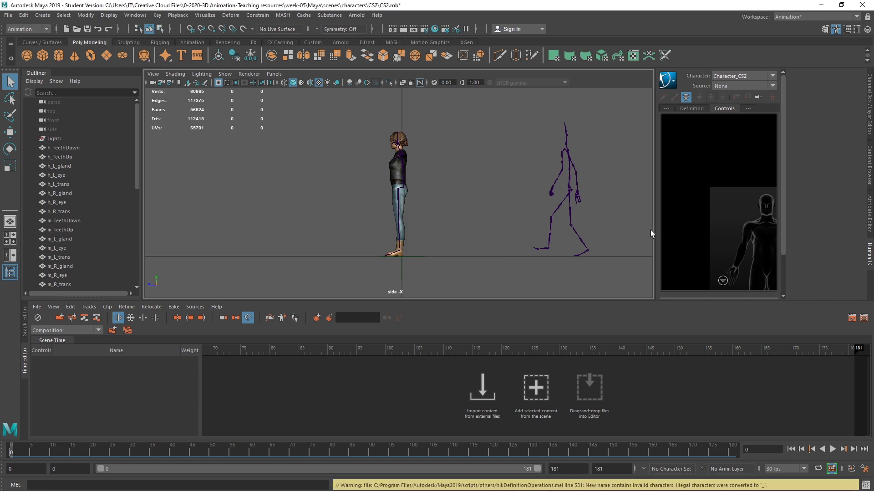
Set Walk1 as the source of Character_CS2, play the retargeted walk briefly, and return to frame 0
{"action": "left_click", "coordinate": [731, 84]}
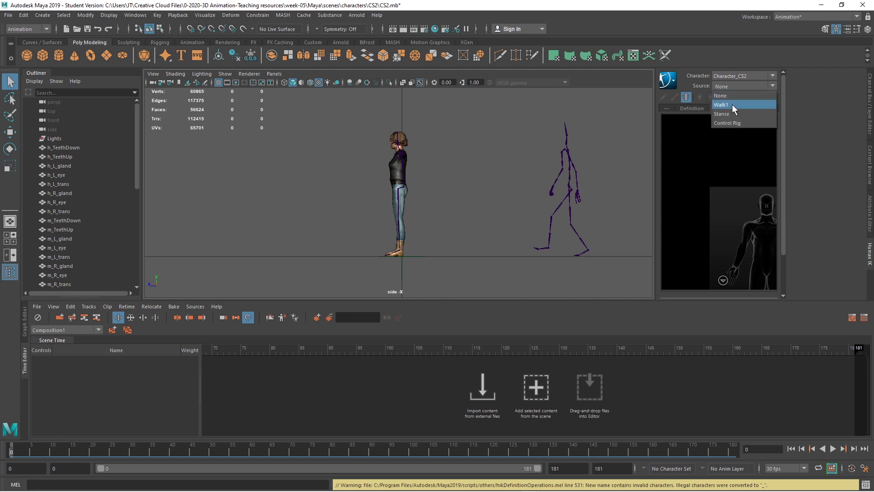
{"action": "left_click", "coordinate": [732, 104]}
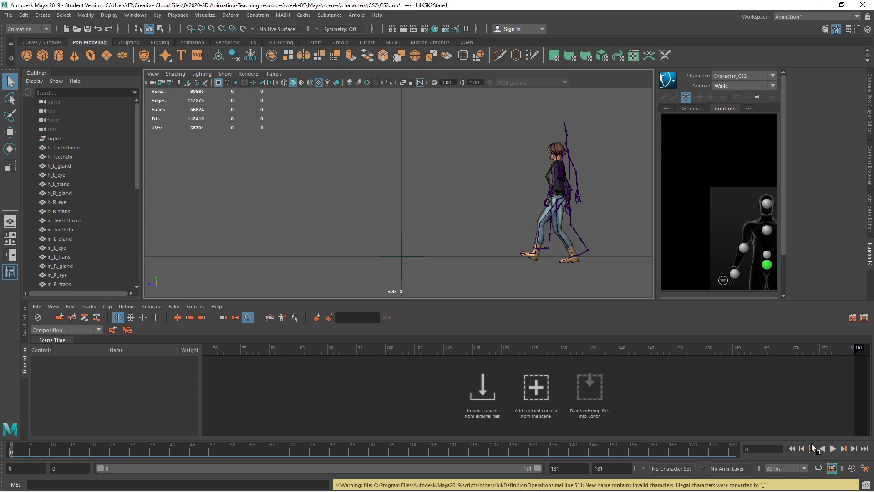
{"action": "left_click", "coordinate": [834, 449]}
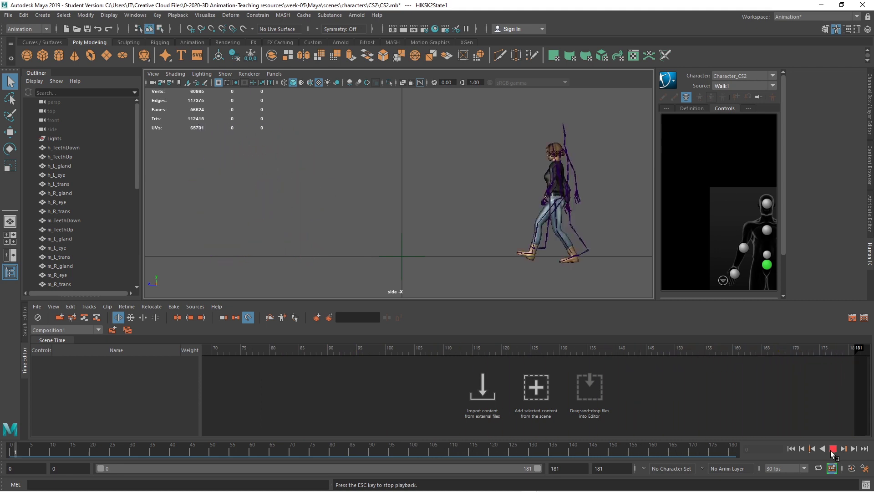
{"action": "left_click", "coordinate": [833, 449]}
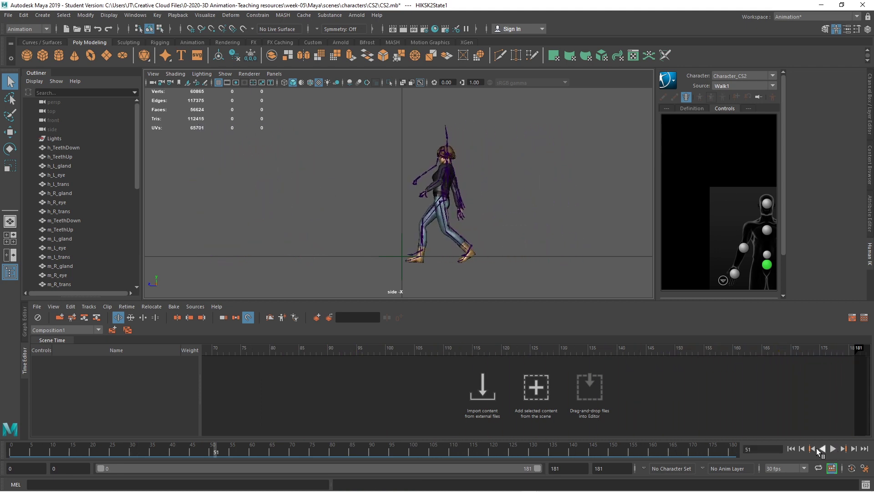
{"action": "left_click", "coordinate": [791, 449]}
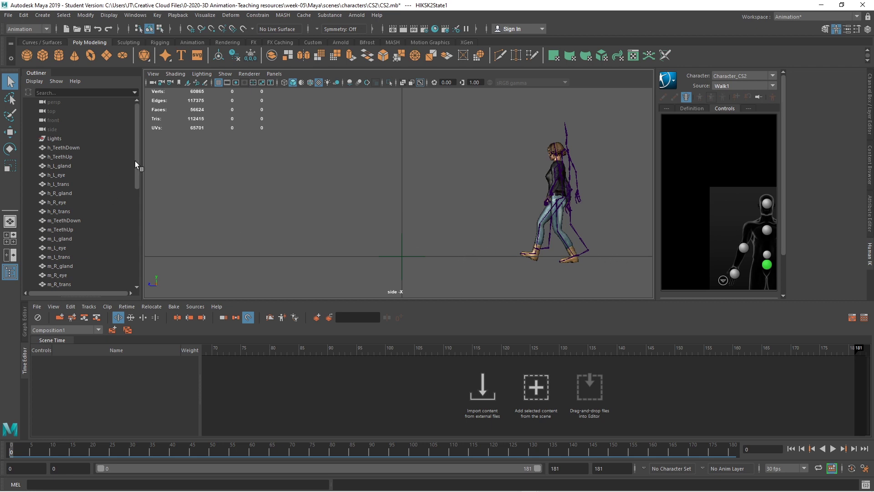
{"action": "left_click_drag", "start_coordinate": [137, 163], "coordinate": [148, 267]}
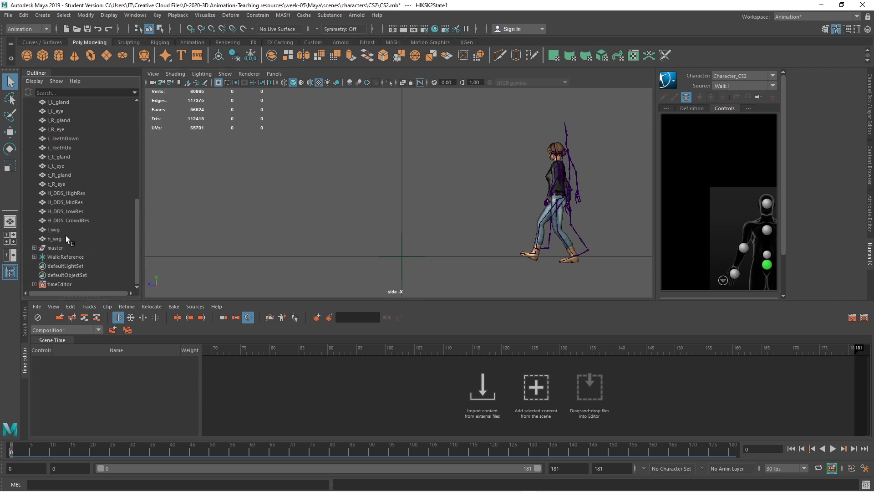
{"action": "left_click_drag", "start_coordinate": [136, 241], "coordinate": [138, 120]}
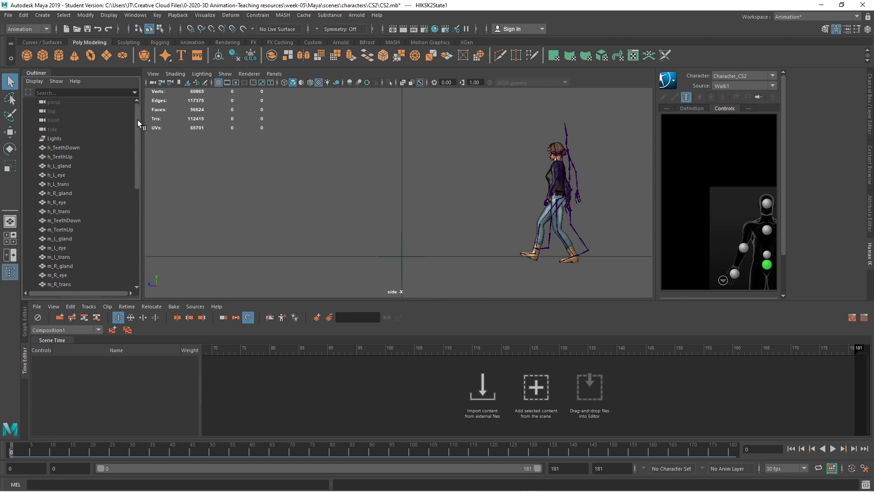
{"action": "left_click", "coordinate": [70, 150]}
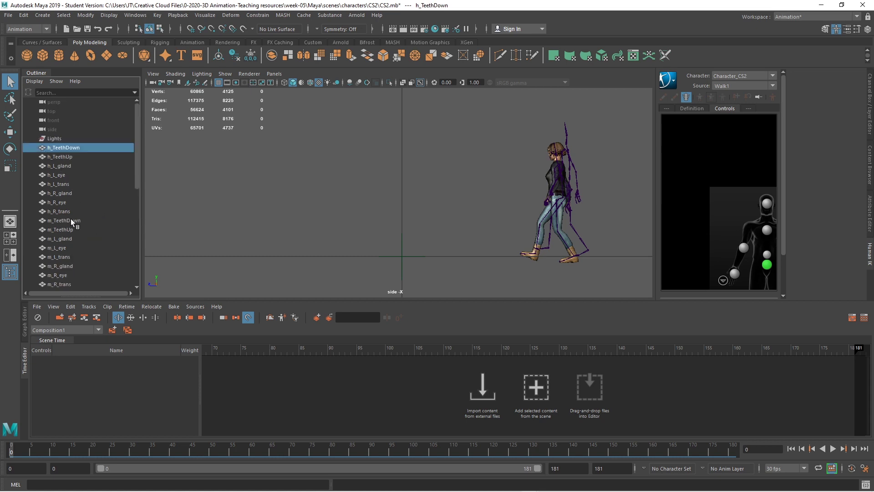
{"action": "scroll", "coordinate": [72, 222], "scroll_direction": "down", "scroll_amount": 3}
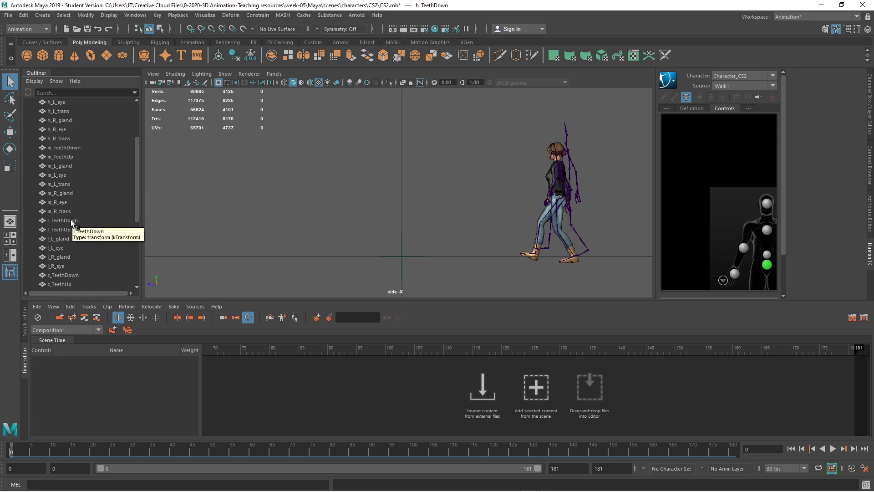
{"action": "scroll", "coordinate": [72, 222], "scroll_direction": "down", "scroll_amount": 5}
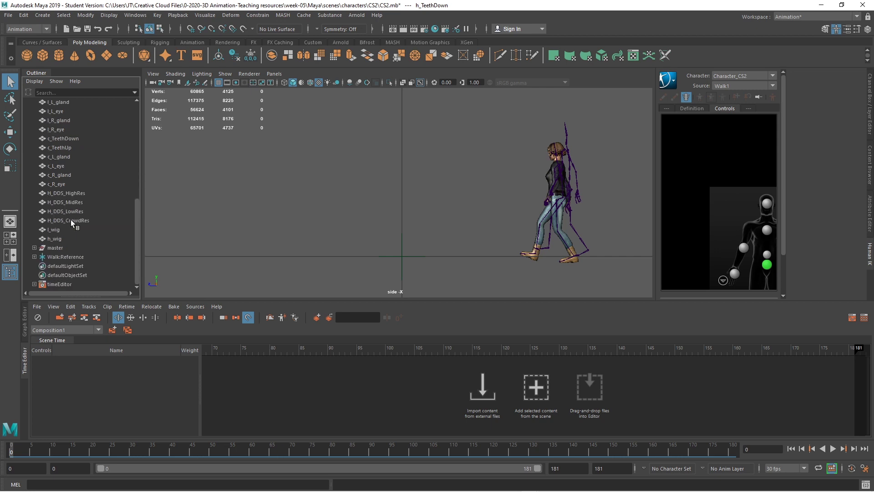
{"action": "left_click", "coordinate": [60, 184]}
{"action": "scroll", "coordinate": [91, 163], "scroll_direction": "up", "scroll_amount": 9}
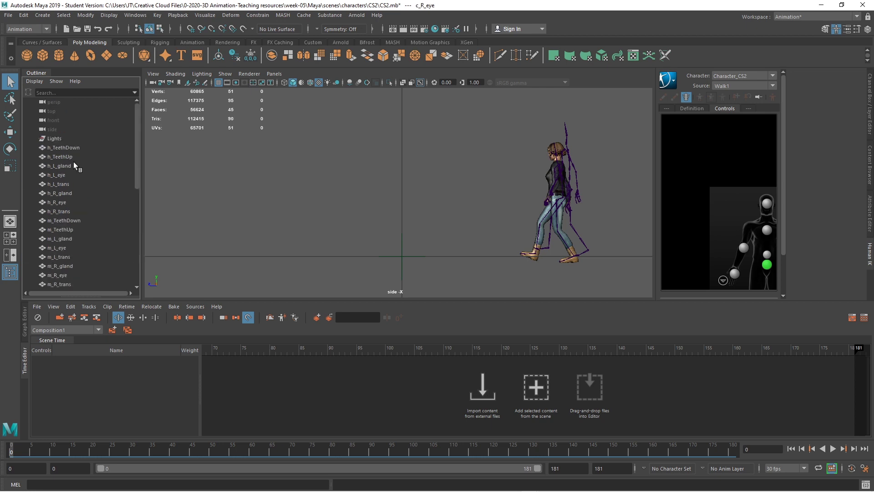
{"action": "left_click", "coordinate": [70, 146], "text": "shift"}
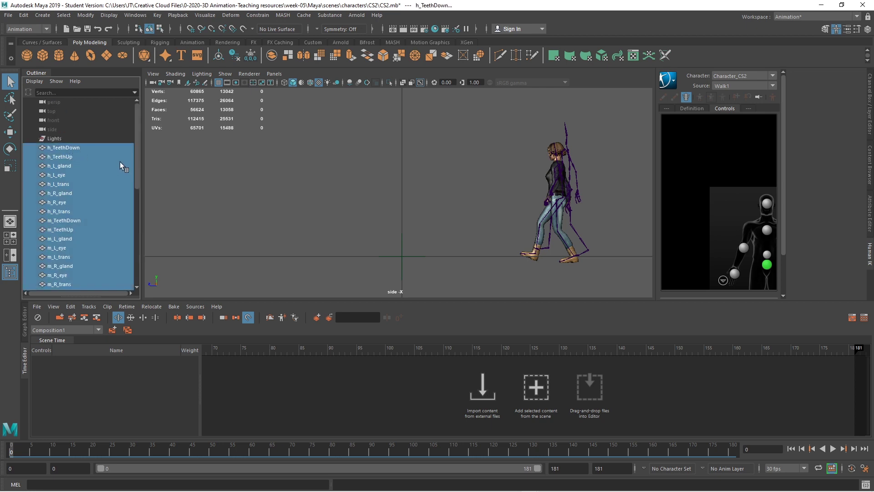
{"action": "left_click_drag", "start_coordinate": [138, 169], "coordinate": [135, 183]}
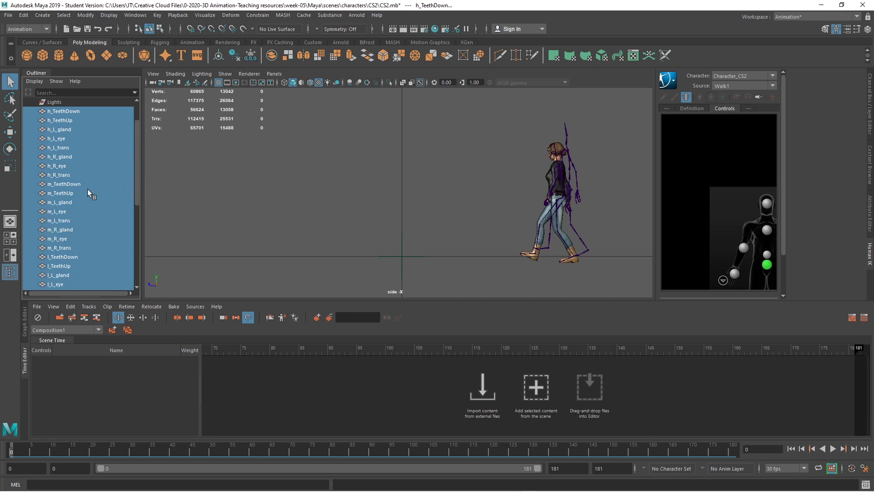
Put m_TeethDown through c_R_eye, H_DDS_MidRes, H_DDS_LowRes, H_DDS_CrowdRes and l_wig on a new display layer, hide the layer, and clear the selection
{"action": "left_click", "coordinate": [67, 183]}
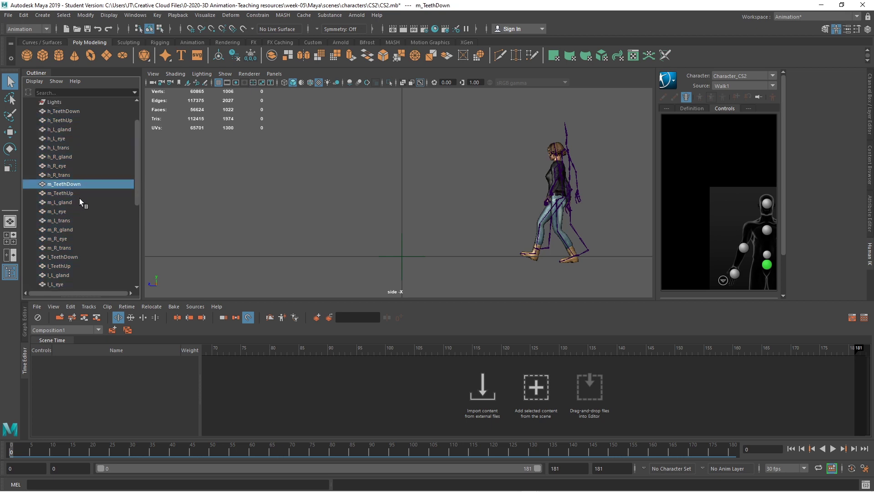
{"action": "scroll", "coordinate": [80, 198], "scroll_direction": "down", "scroll_amount": 5}
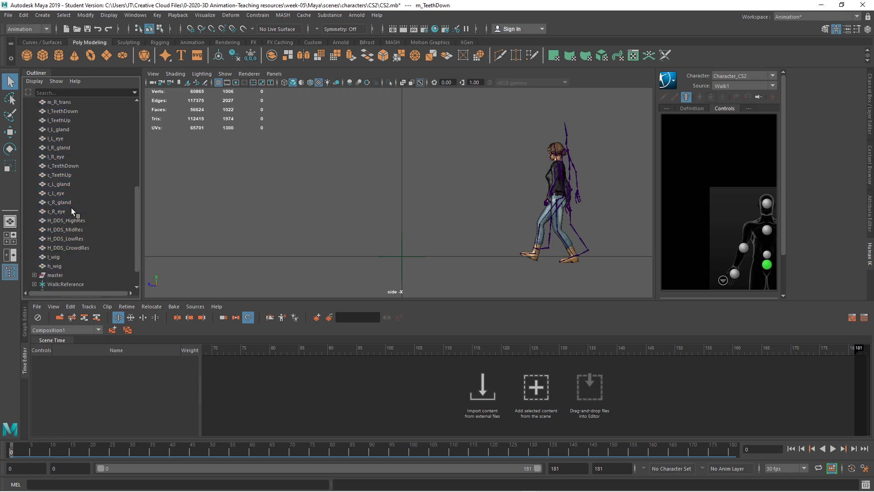
{"action": "left_click", "coordinate": [70, 211], "text": "shift"}
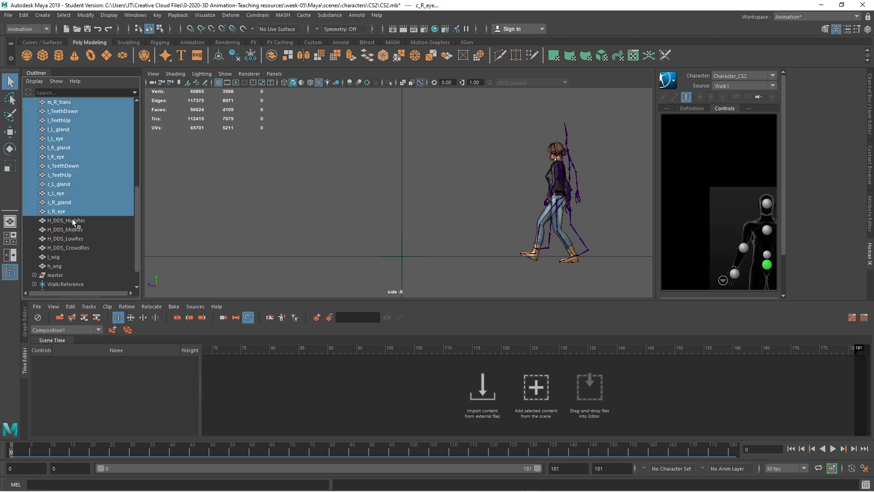
{"action": "left_click", "coordinate": [77, 231], "text": "ctrl"}
{"action": "left_click", "coordinate": [76, 240], "text": "ctrl"}
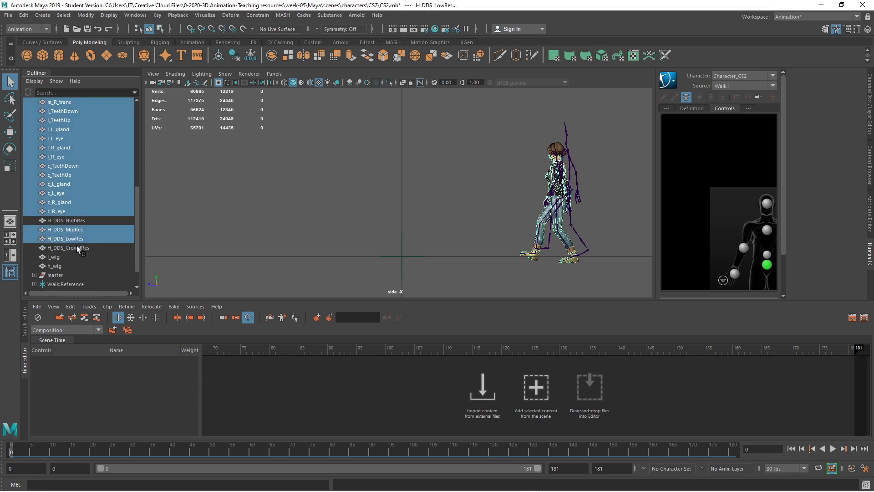
{"action": "left_click", "coordinate": [76, 247], "text": "ctrl"}
{"action": "left_click", "coordinate": [58, 258], "text": "ctrl"}
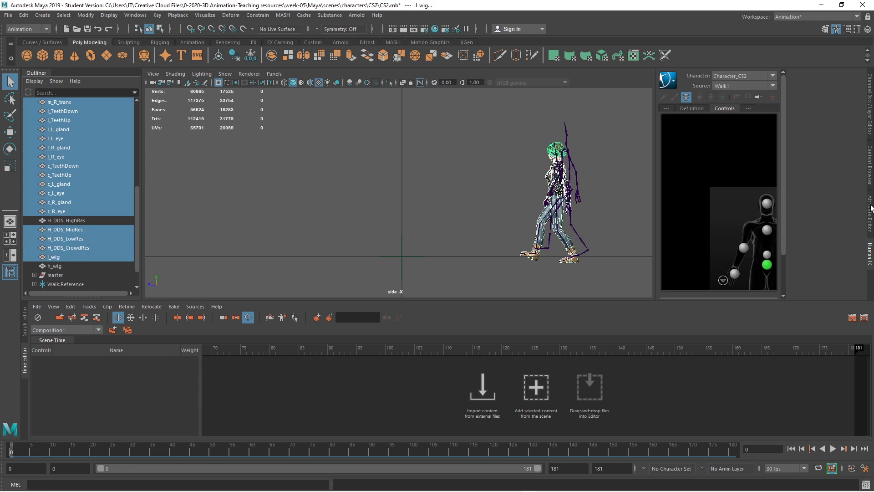
{"action": "left_click", "coordinate": [871, 120]}
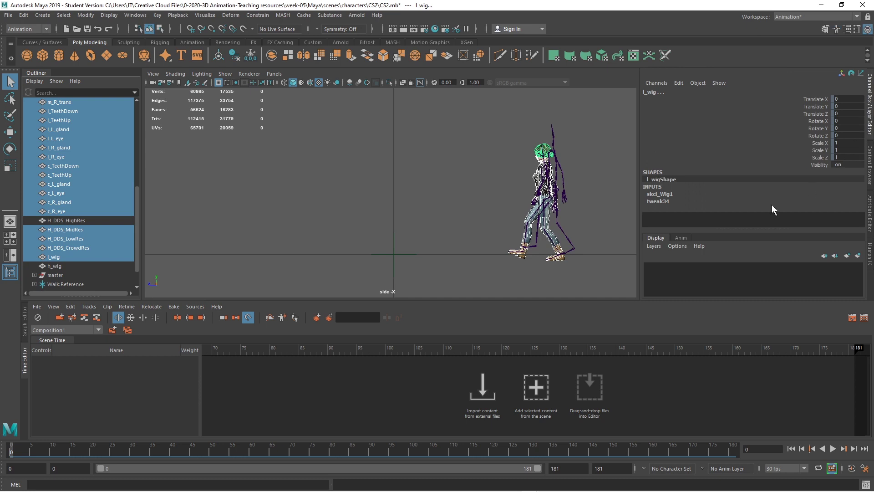
{"action": "left_click", "coordinate": [655, 245]}
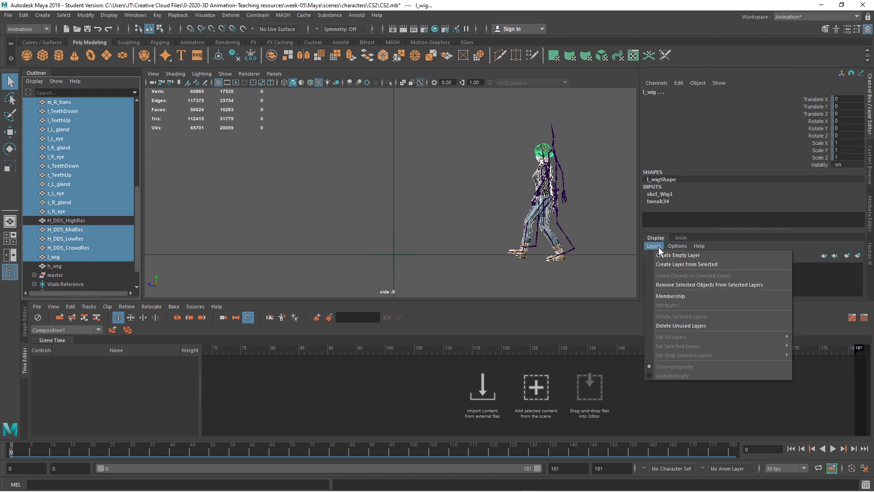
{"action": "left_click", "coordinate": [675, 269]}
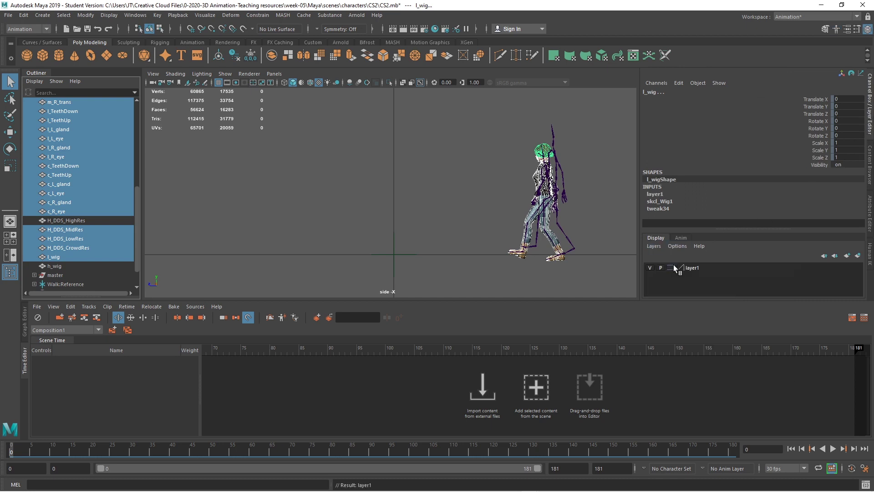
{"action": "left_click", "coordinate": [650, 267]}
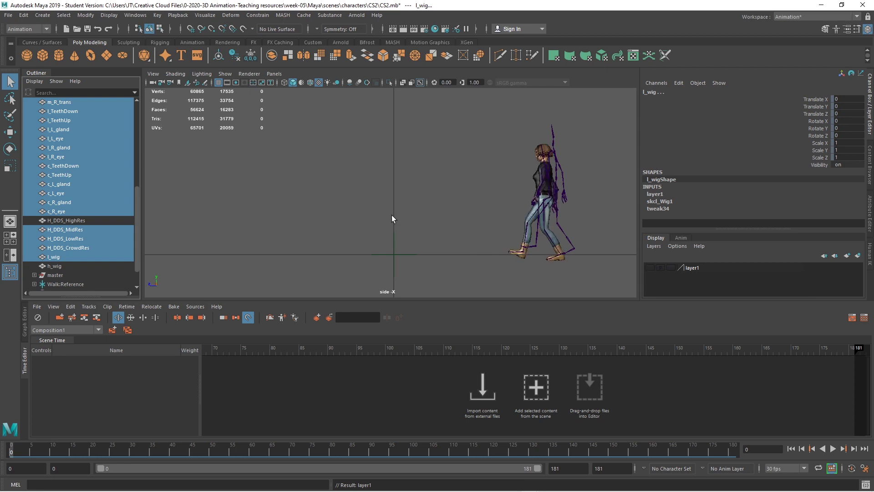
{"action": "left_click", "coordinate": [331, 215]}
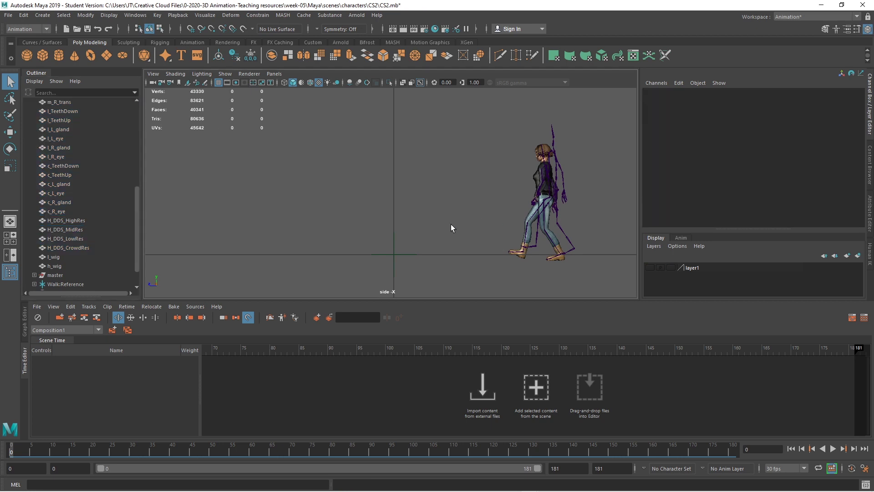
Raise the master group to a Translate Y of about 0.281 and scrub the walk to frame 120 to check foot contact
{"action": "left_click", "coordinate": [56, 275]}
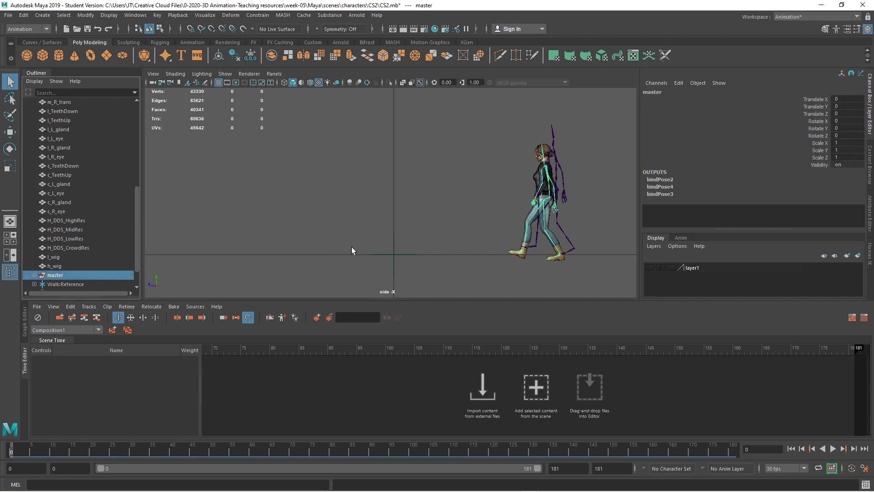
{"action": "scroll", "coordinate": [65, 273], "scroll_direction": "down", "scroll_amount": 1}
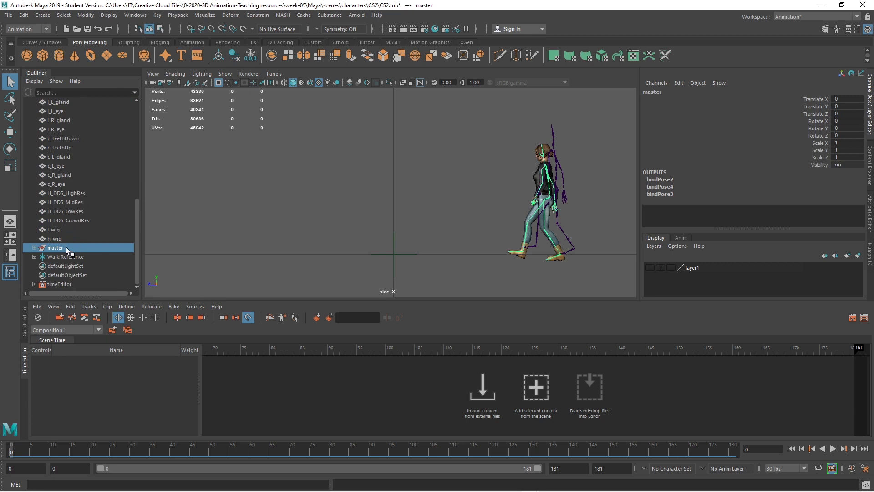
{"action": "left_click", "coordinate": [35, 248]}
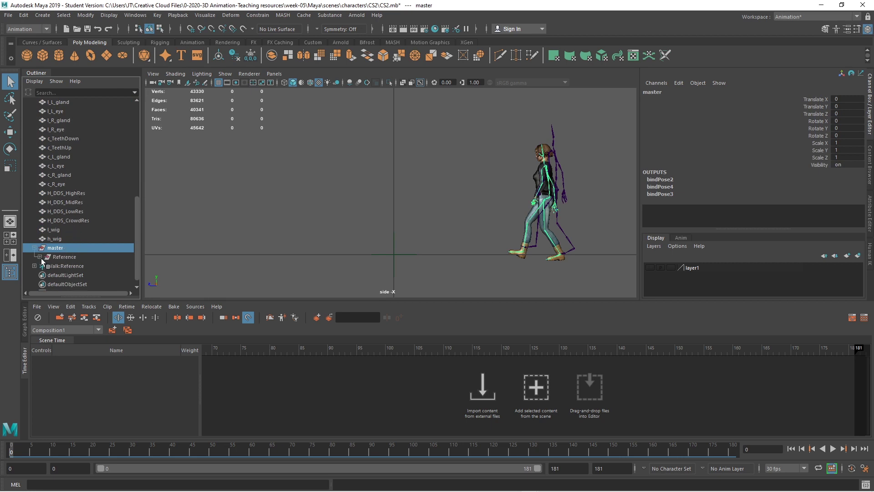
{"action": "left_click", "coordinate": [40, 258]}
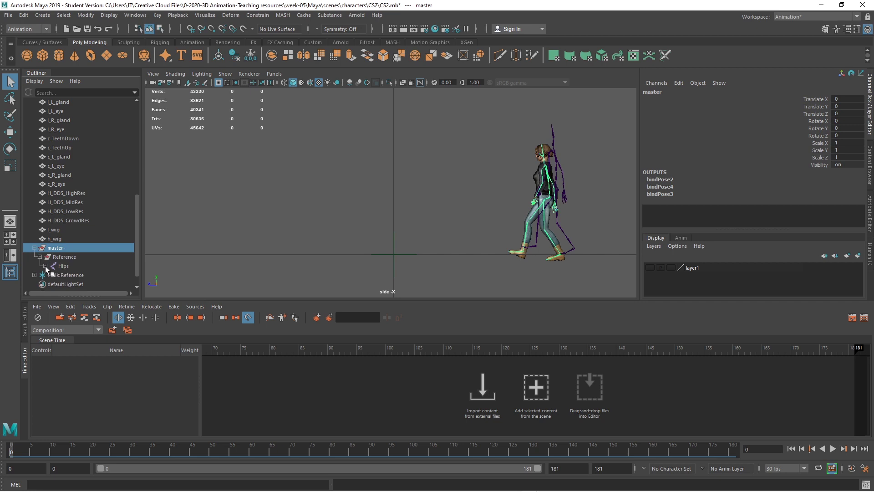
{"action": "left_click", "coordinate": [46, 266]}
{"action": "left_click_drag", "start_coordinate": [138, 256], "coordinate": [140, 279]}
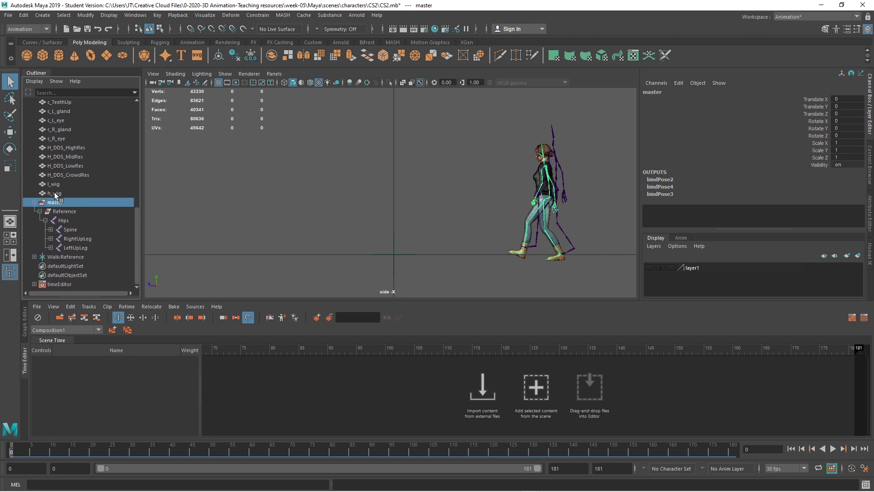
{"action": "left_click", "coordinate": [12, 135]}
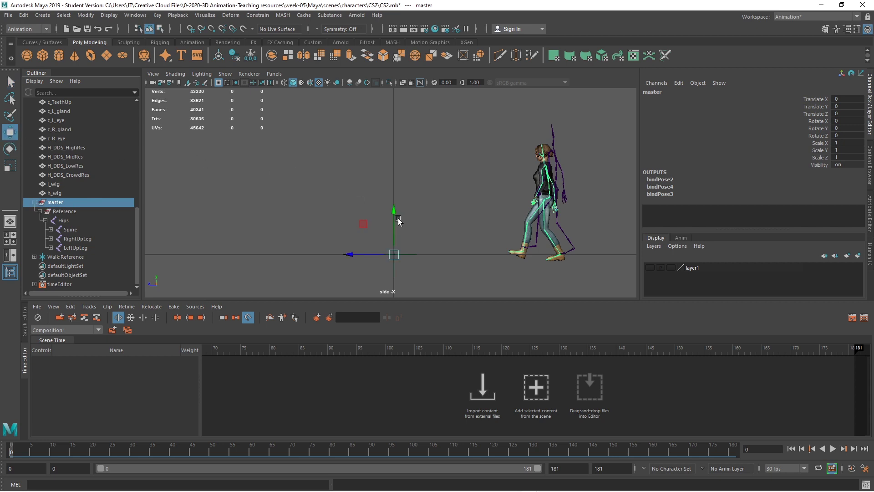
{"action": "left_click_drag", "start_coordinate": [396, 211], "coordinate": [399, 207]}
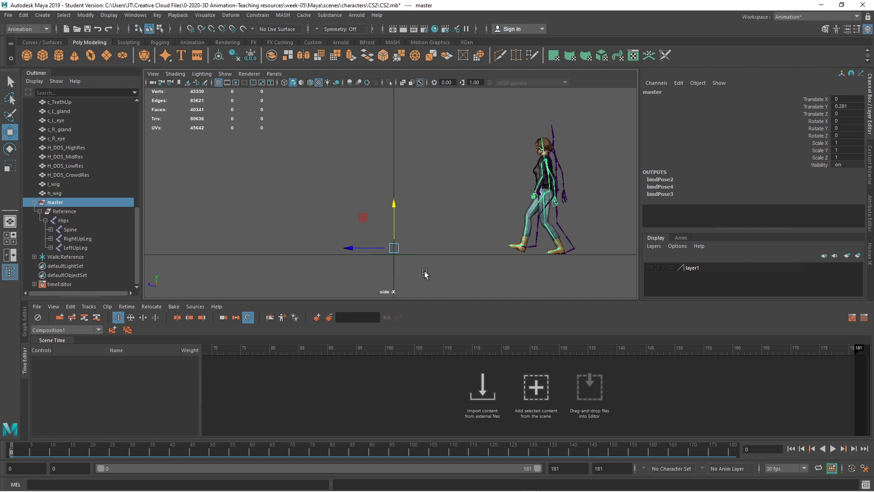
{"action": "left_click_drag", "start_coordinate": [30, 454], "coordinate": [486, 450]}
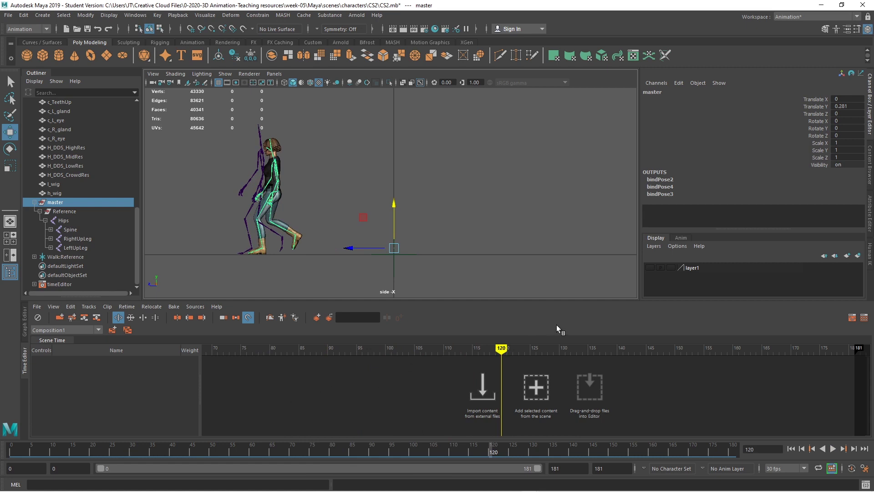
Bake the retargeted walk on Character_CS2 to its Human IK control rig
{"action": "left_click", "coordinate": [870, 253]}
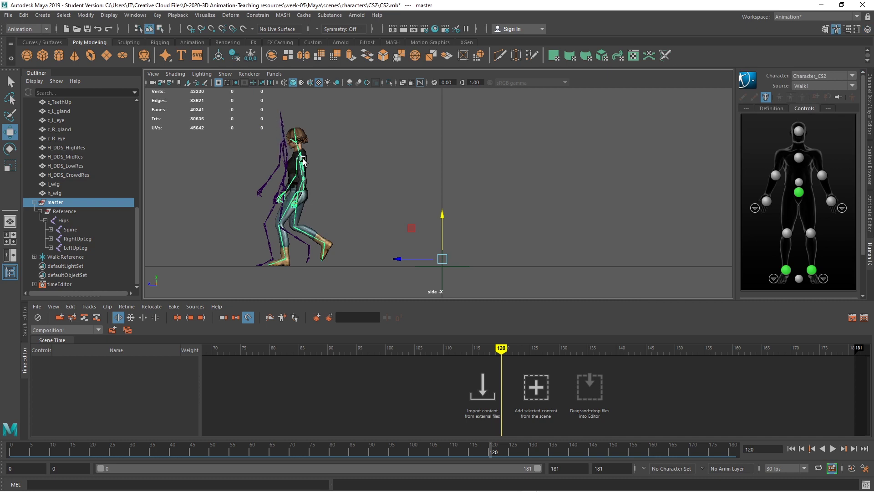
{"action": "left_click", "coordinate": [753, 85]}
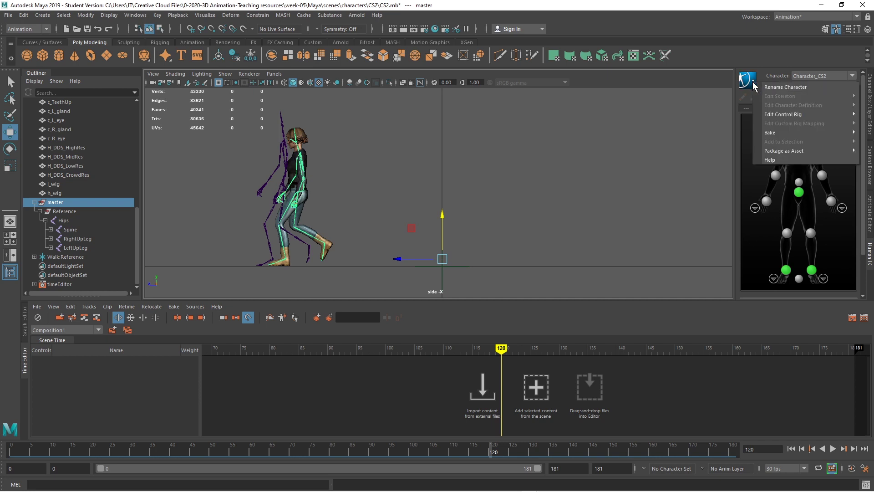
{"action": "mouse_move", "coordinate": [773, 135]}
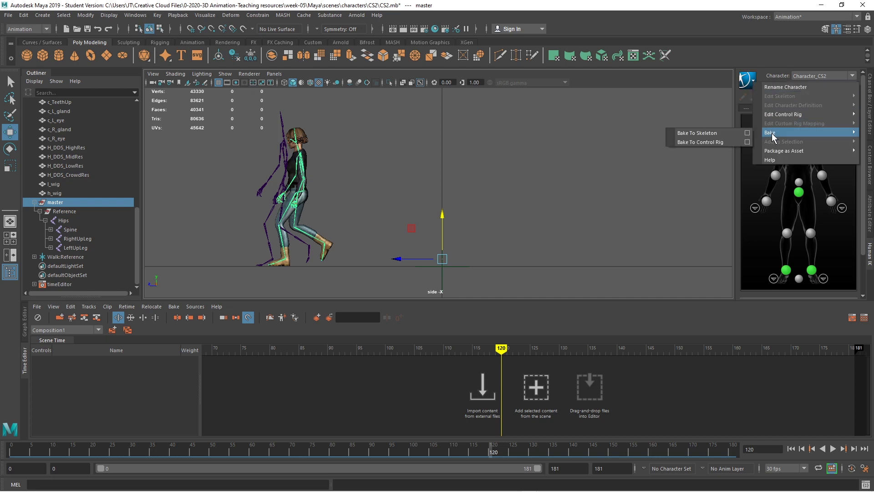
{"action": "left_click", "coordinate": [725, 141]}
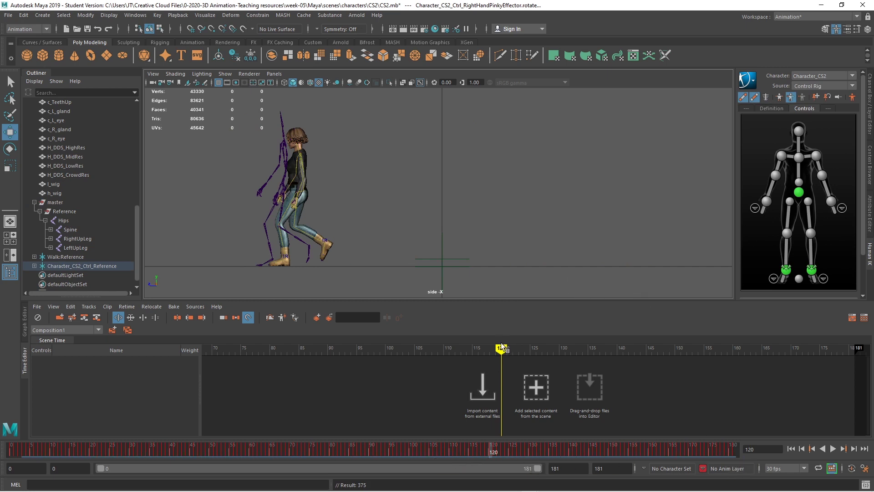
Scrub the baked walk back to frame 82 and show the full 0 to 181 frame range in the Time Editor
{"action": "left_click_drag", "start_coordinate": [503, 349], "coordinate": [283, 386]}
{"action": "scroll", "coordinate": [314, 390], "scroll_direction": "down", "scroll_amount": 4}
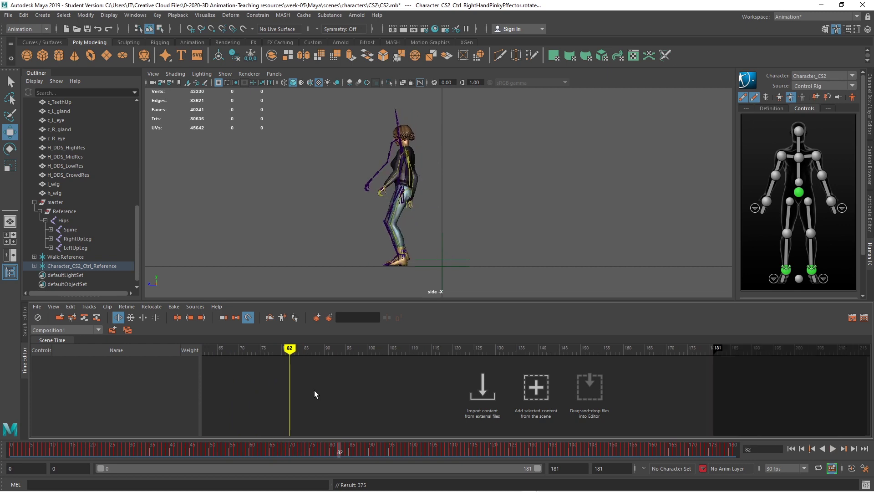
{"action": "scroll", "coordinate": [314, 394], "scroll_direction": "down", "scroll_amount": 1}
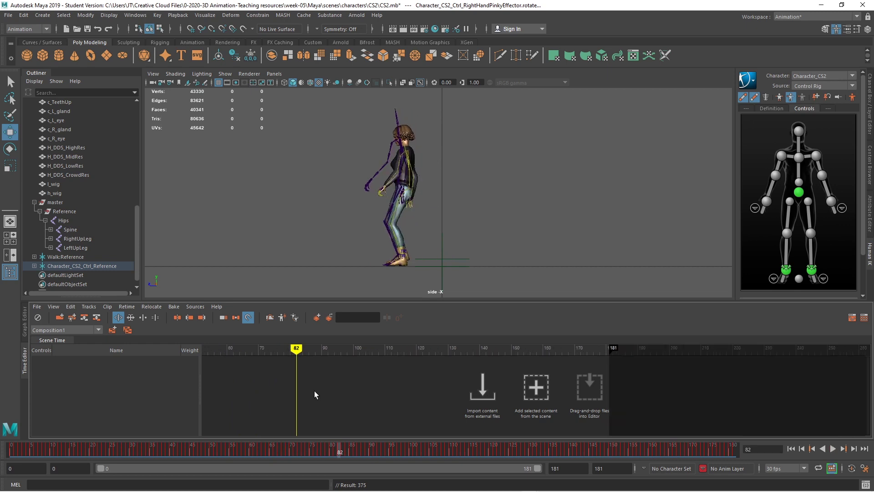
{"action": "middle_click_drag", "start_coordinate": [268, 390], "coordinate": [470, 395], "text": "alt"}
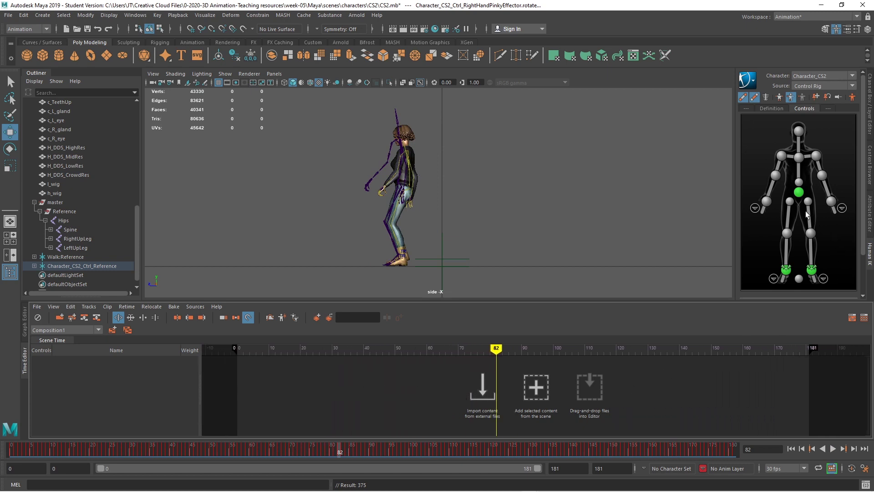
Set the control rig's manipulation mode to Full Body and select the hips effector
{"action": "left_click", "coordinate": [800, 193]}
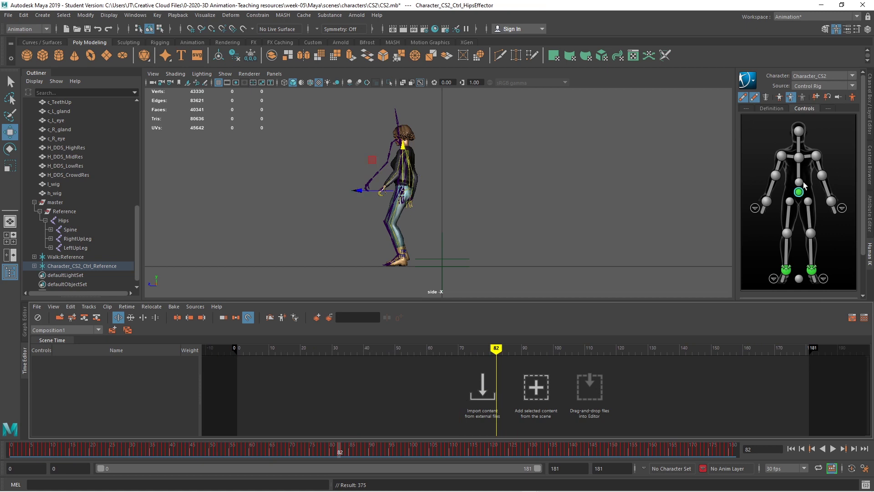
{"action": "left_click", "coordinate": [799, 181]}
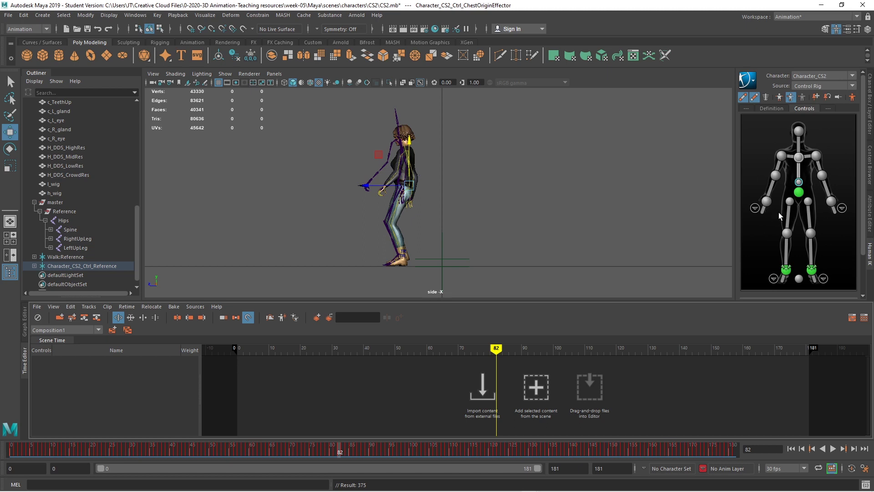
{"action": "left_click", "coordinate": [780, 98]}
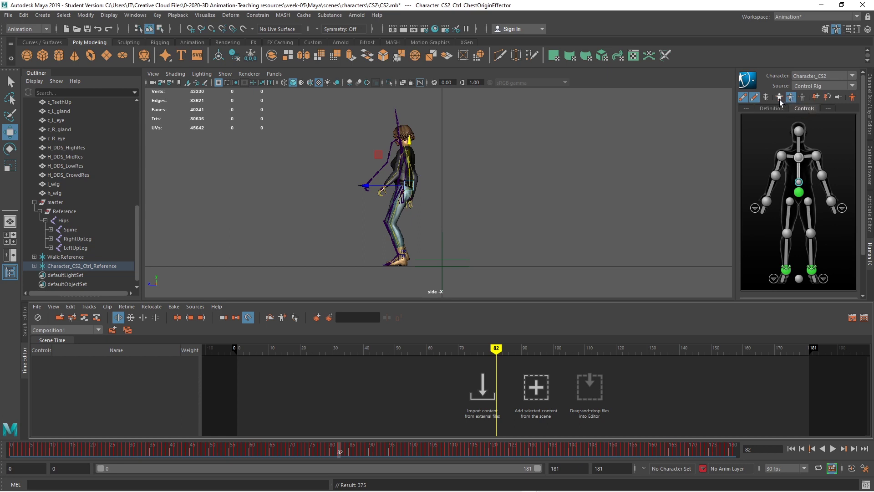
{"action": "left_click", "coordinate": [799, 192]}
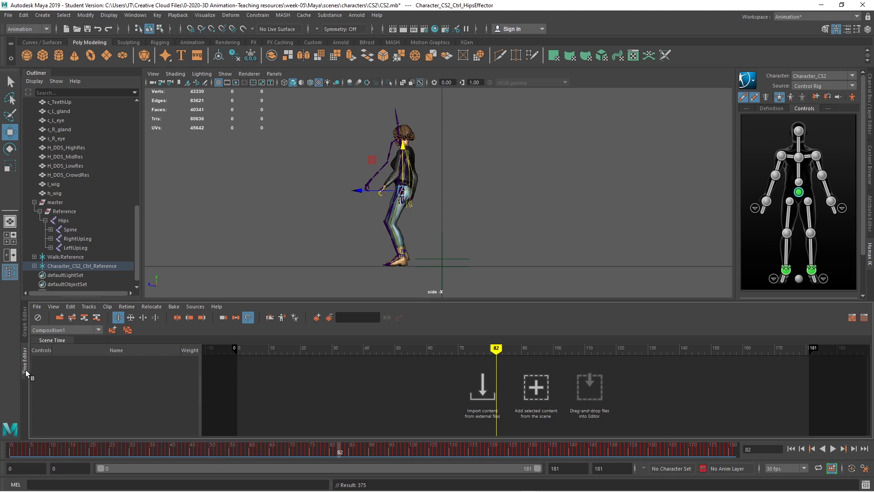
{"action": "left_click", "coordinate": [136, 15]}
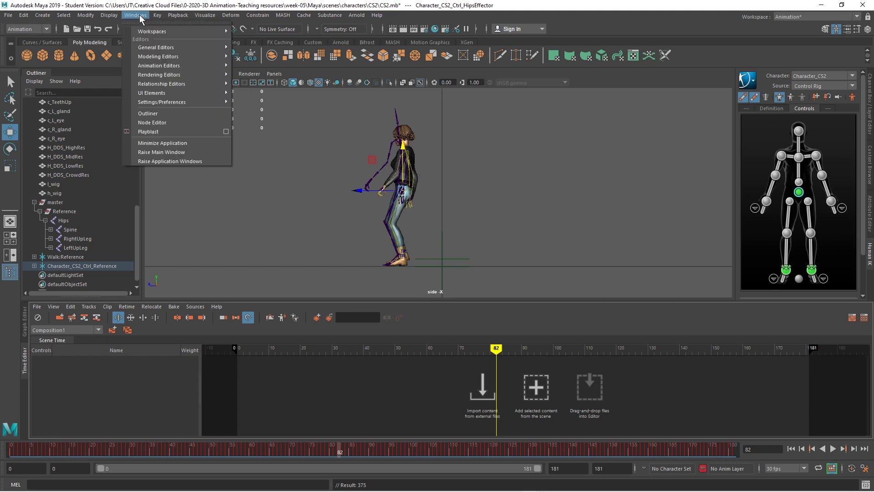
{"action": "mouse_move", "coordinate": [167, 67]}
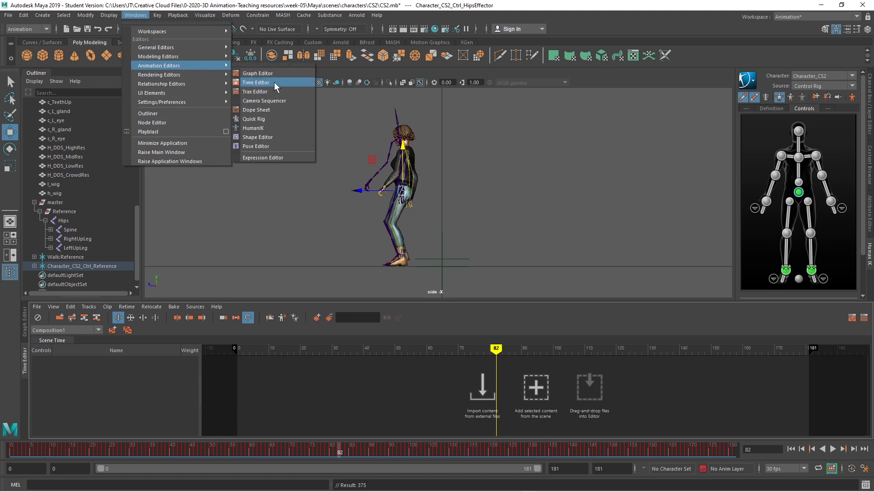
{"action": "key", "text": "Escape"}
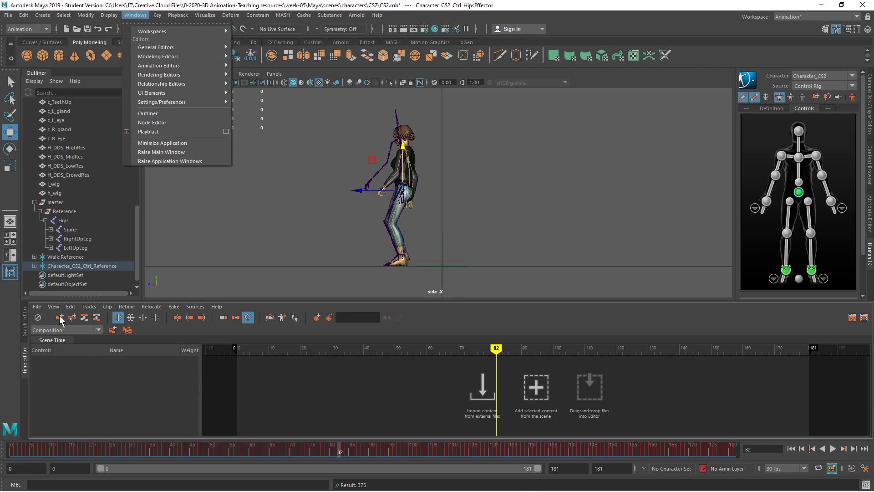
{"action": "left_click", "coordinate": [172, 153]}
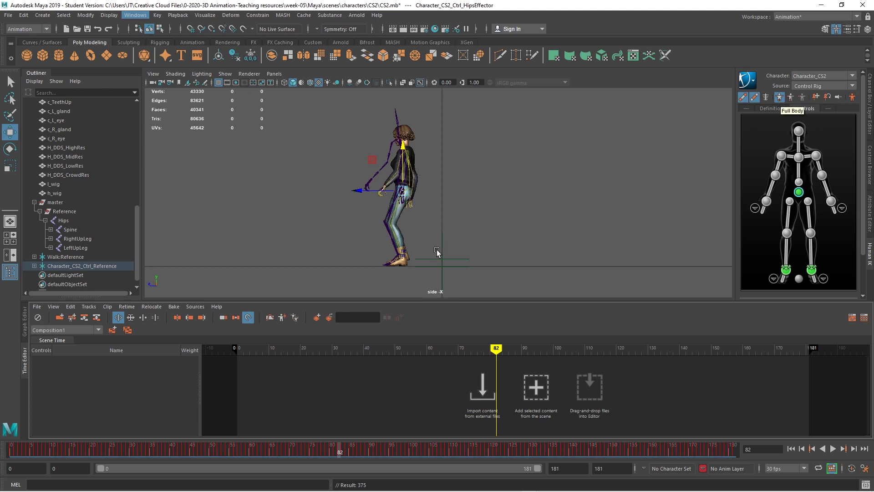
Add the selected control rig's animation to the Time Editor as a clip and select that clip at its original position
{"action": "left_click", "coordinate": [59, 318]}
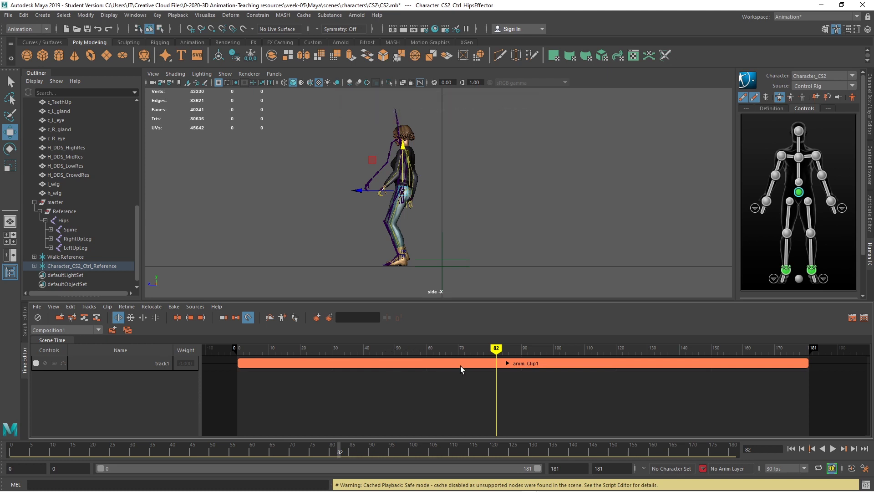
{"action": "left_click_drag", "start_coordinate": [463, 365], "coordinate": [581, 378]}
{"action": "left_click_drag", "start_coordinate": [495, 383], "coordinate": [461, 419]}
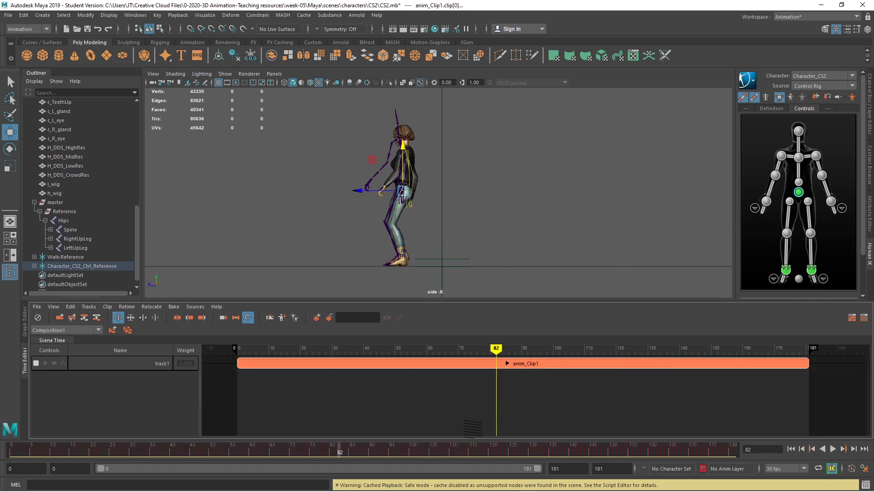
Scrub through the walk to find a matching pose and trim the end of anim_Clip1 at frame 102
{"action": "mouse_move", "coordinate": [496, 349]}
{"action": "left_mouse_down"}
{"action": "mouse_move", "coordinate": [236, 350]}
{"action": "mouse_move", "coordinate": [288, 350]}
{"action": "left_mouse_up"}
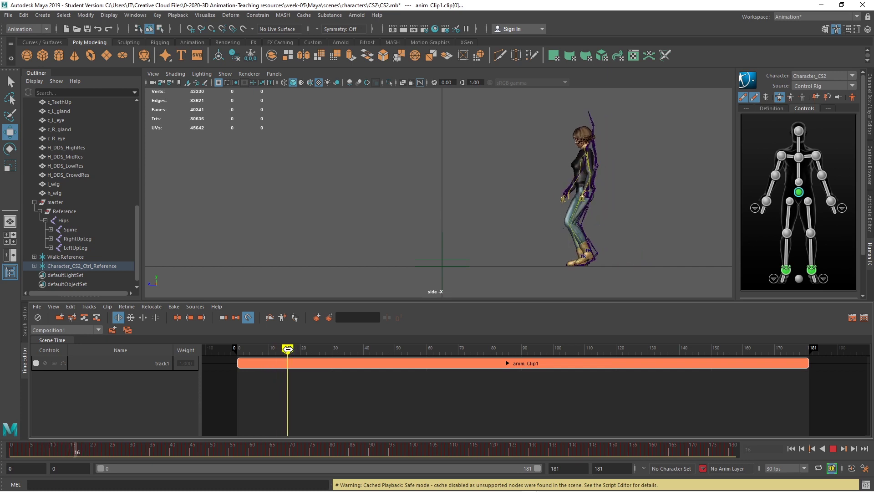
{"action": "mouse_move", "coordinate": [288, 349]}
{"action": "left_mouse_down"}
{"action": "mouse_move", "coordinate": [396, 351]}
{"action": "mouse_move", "coordinate": [428, 363]}
{"action": "left_mouse_up"}
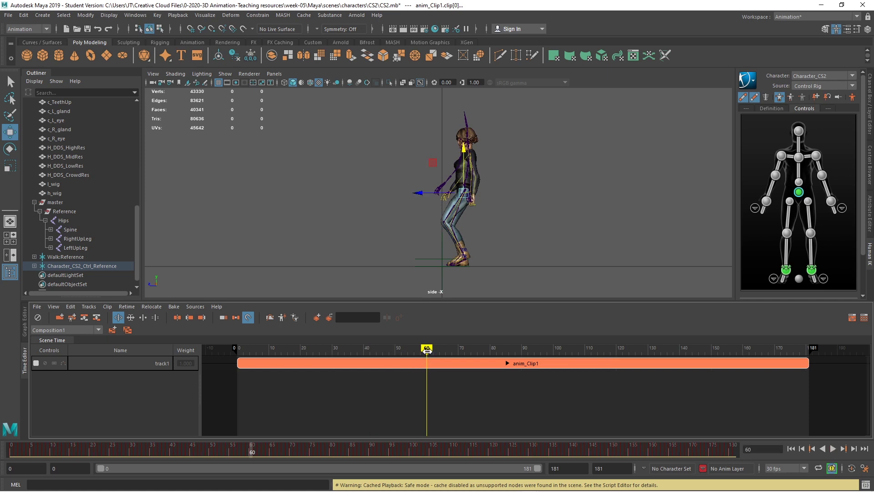
{"action": "mouse_move", "coordinate": [426, 351]}
{"action": "left_mouse_down"}
{"action": "mouse_move", "coordinate": [245, 358]}
{"action": "mouse_move", "coordinate": [476, 365]}
{"action": "mouse_move", "coordinate": [561, 385]}
{"action": "left_mouse_up"}
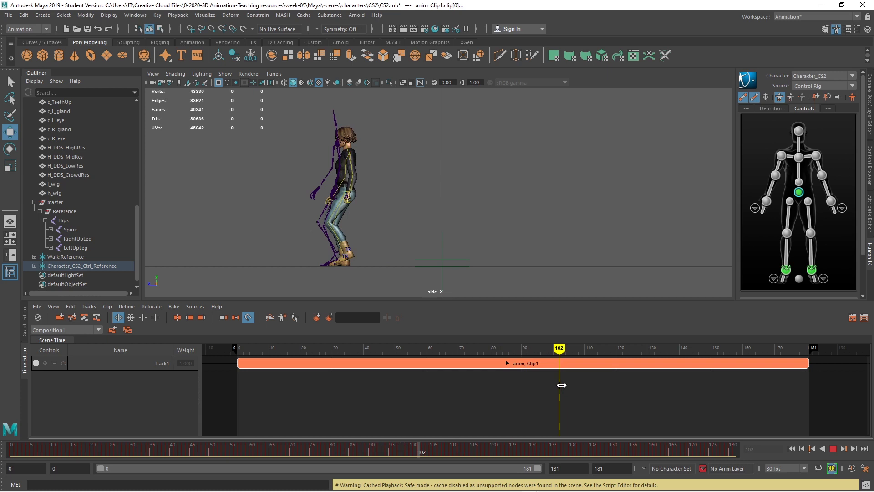
{"action": "left_click_drag", "start_coordinate": [562, 386], "coordinate": [560, 385]}
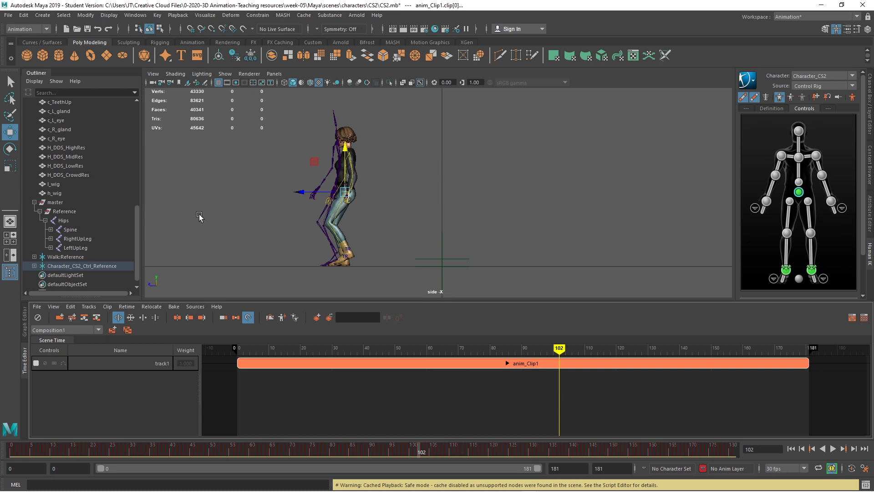
{"action": "left_click", "coordinate": [202, 317]}
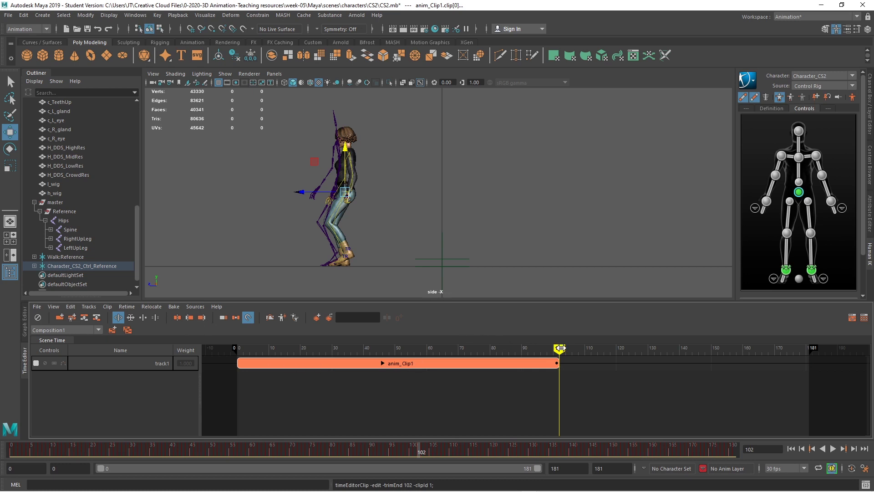
Trim the start of anim_Clip1 at frame 60 and move the shortened clip to begin at frame 0
{"action": "left_click_drag", "start_coordinate": [560, 348], "coordinate": [427, 349]}
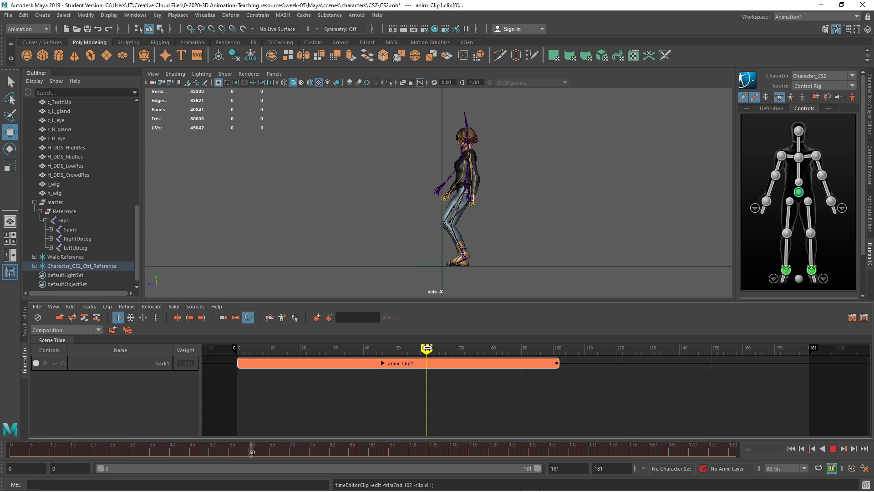
{"action": "left_click_drag", "start_coordinate": [426, 349], "coordinate": [426, 348]}
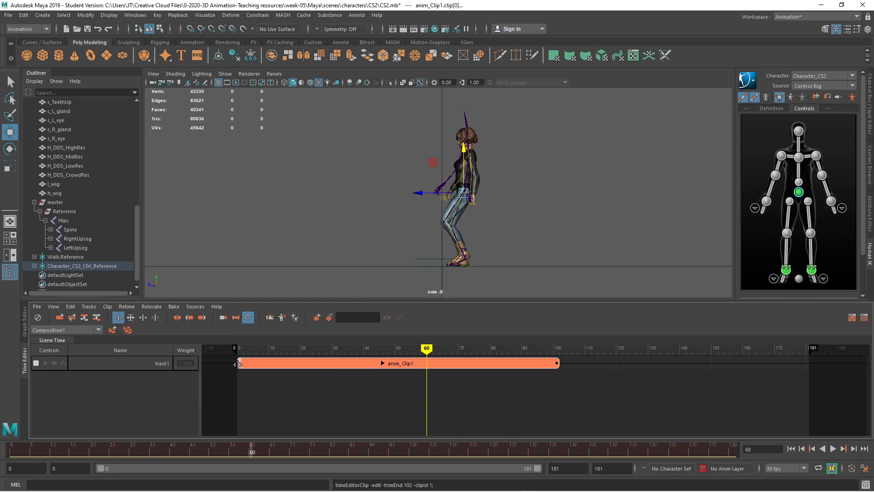
{"action": "mouse_move", "coordinate": [238, 363]}
{"action": "left_mouse_down"}
{"action": "mouse_move", "coordinate": [418, 364]}
{"action": "mouse_move", "coordinate": [429, 374]}
{"action": "mouse_move", "coordinate": [435, 363]}
{"action": "mouse_move", "coordinate": [285, 368]}
{"action": "mouse_move", "coordinate": [474, 374]}
{"action": "mouse_move", "coordinate": [276, 384]}
{"action": "left_mouse_up"}
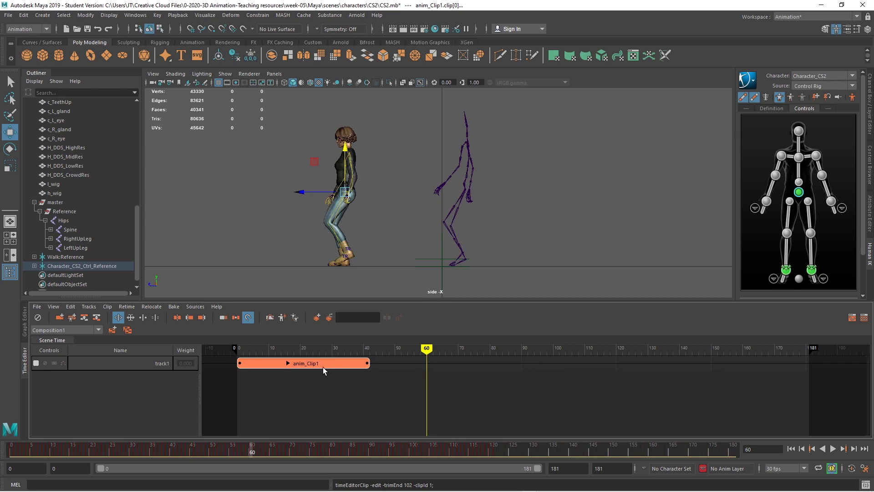
Bake anim_Clip1 to a new clip, mute track1 and select the baked clip on track2
{"action": "right_click", "coordinate": [269, 365]}
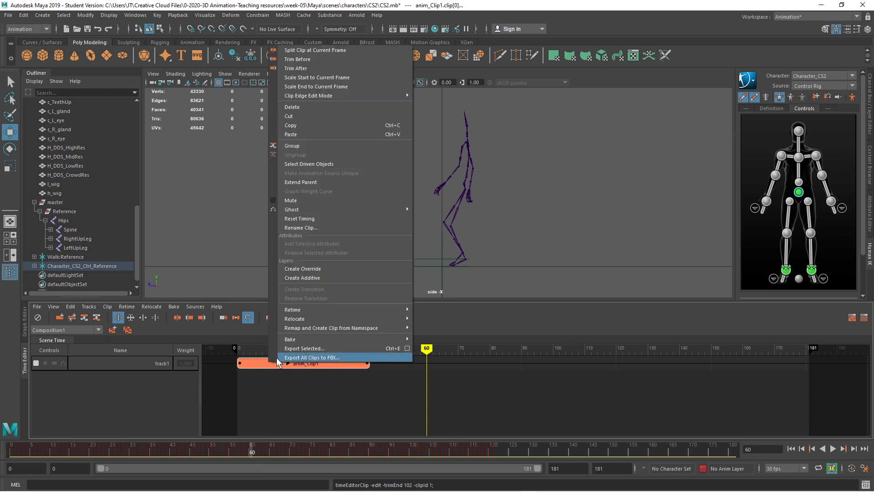
{"action": "mouse_move", "coordinate": [360, 342]}
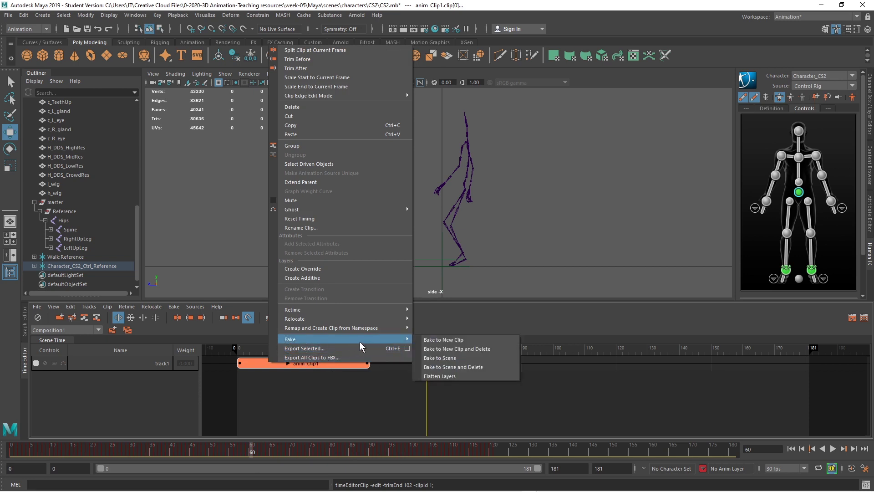
{"action": "left_click", "coordinate": [447, 340]}
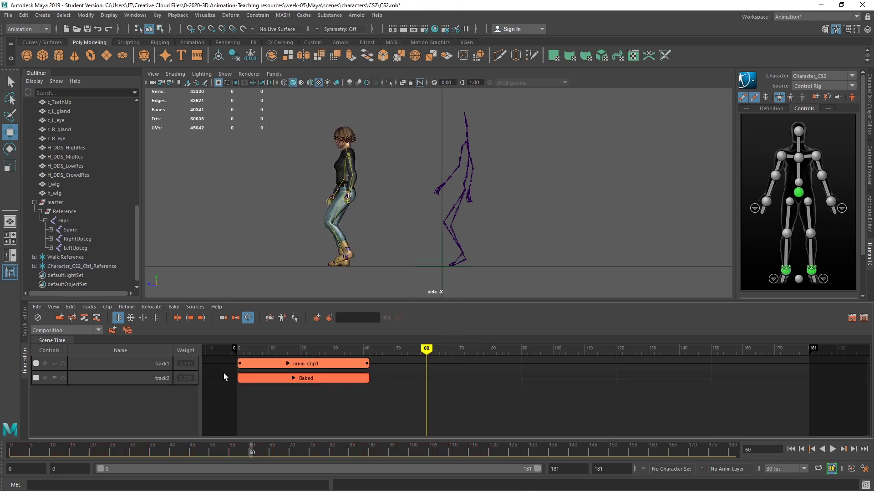
{"action": "left_click", "coordinate": [44, 362]}
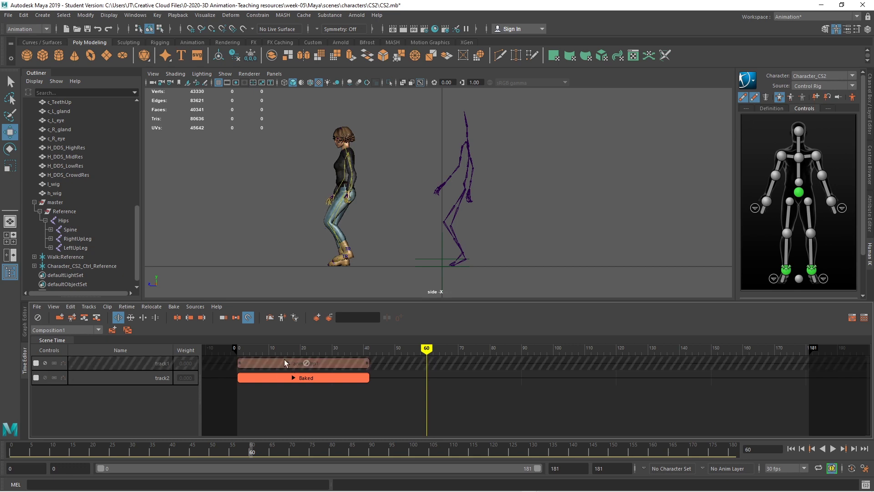
{"action": "left_click_drag", "start_coordinate": [267, 378], "coordinate": [267, 398]}
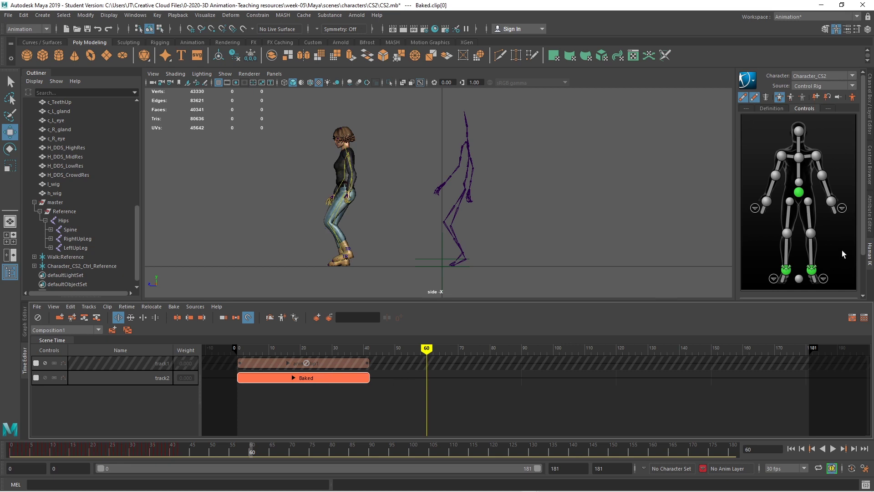
Set the Baked clip's Clip Loop After Mode to Loop Progressive
{"action": "left_click", "coordinate": [870, 214]}
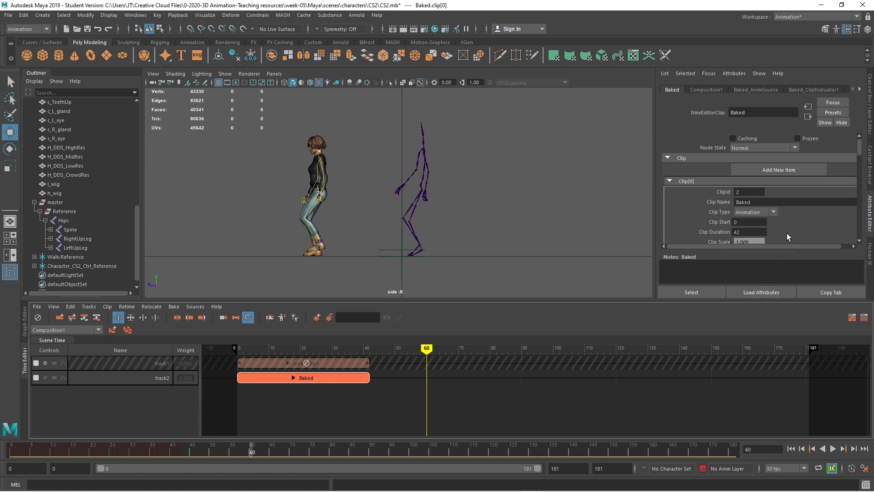
{"action": "scroll", "coordinate": [787, 233], "scroll_direction": "down", "scroll_amount": 3}
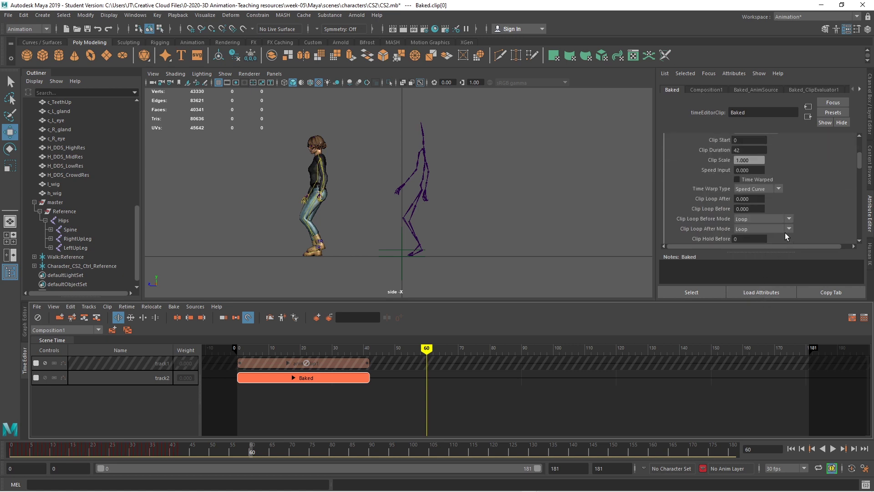
{"action": "scroll", "coordinate": [785, 233], "scroll_direction": "down", "scroll_amount": 1}
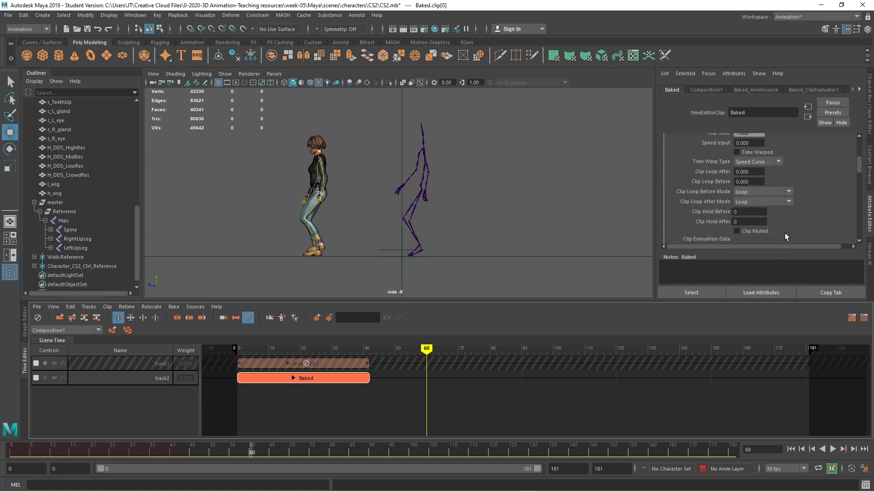
{"action": "left_click", "coordinate": [751, 203]}
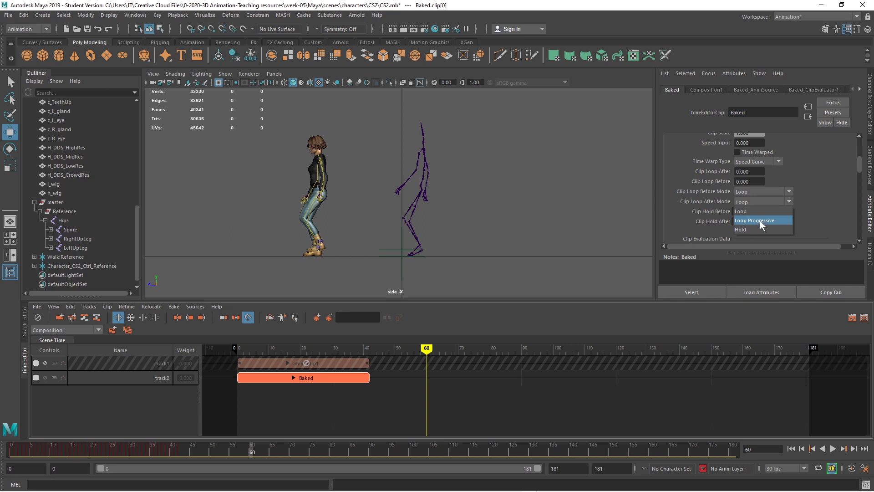
{"action": "left_click", "coordinate": [761, 220]}
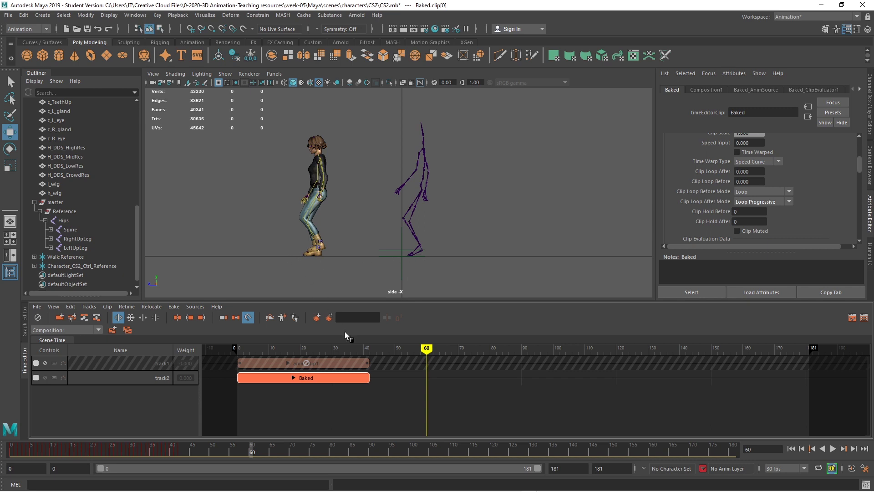
Loop the Baked clip after its end for about 3.64 repetitions and play the walk from frame 0
{"action": "left_click", "coordinate": [143, 318]}
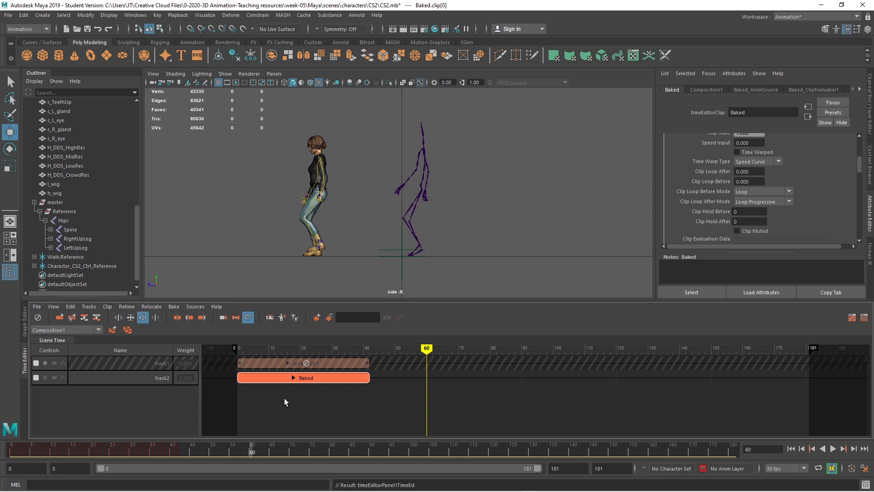
{"action": "left_click_drag", "start_coordinate": [371, 378], "coordinate": [852, 400]}
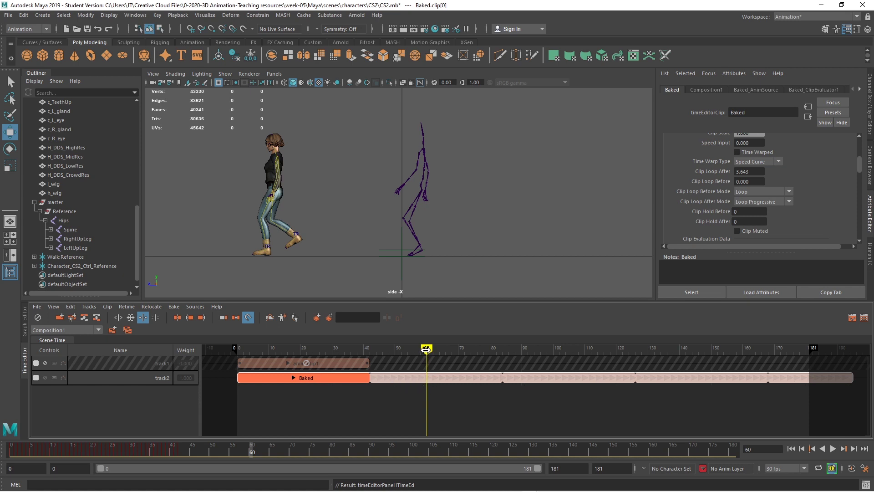
{"action": "left_click_drag", "start_coordinate": [427, 348], "coordinate": [239, 389]}
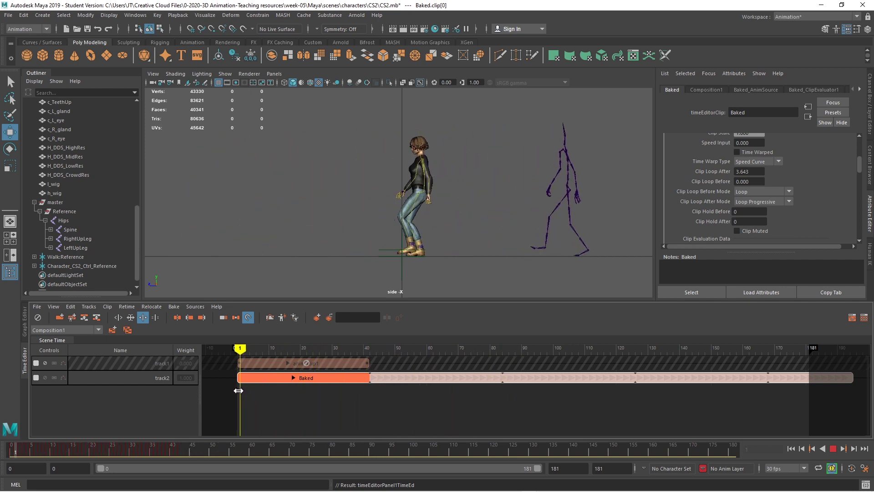
{"action": "left_click_drag", "start_coordinate": [240, 349], "coordinate": [237, 350]}
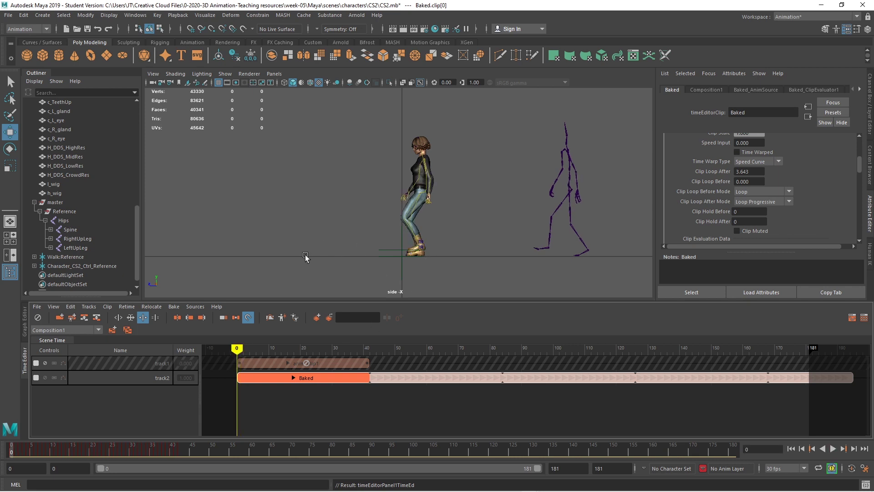
{"action": "left_click", "coordinate": [833, 450]}
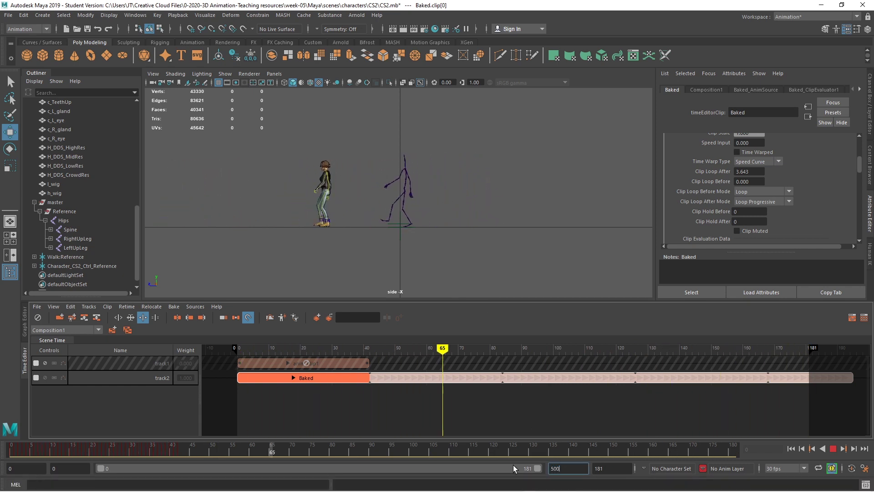
Set the playback end to frame 500 and extend the Baked clip's loop past that frame, following the walk in the side view
{"action": "type", "text": "500"}
{"action": "key", "text": "Return"}
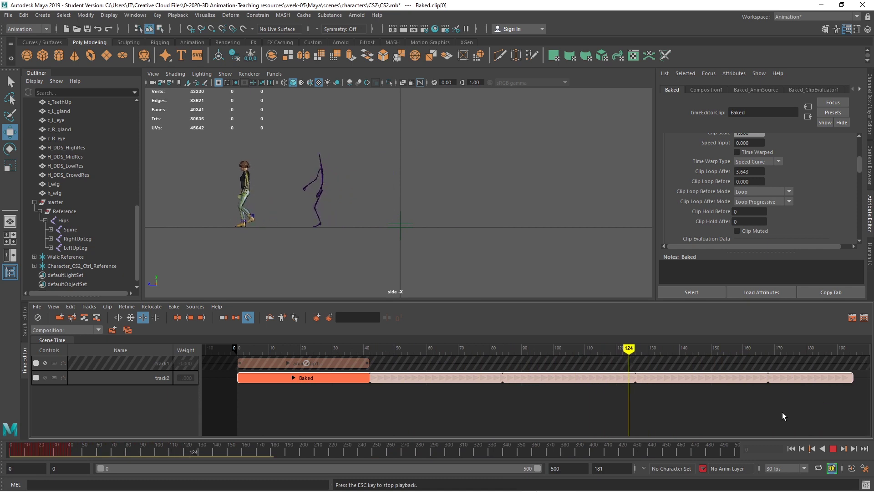
{"action": "scroll", "coordinate": [774, 412], "scroll_direction": "down", "scroll_amount": 5}
{"action": "scroll", "coordinate": [777, 412], "scroll_direction": "down", "scroll_amount": 1}
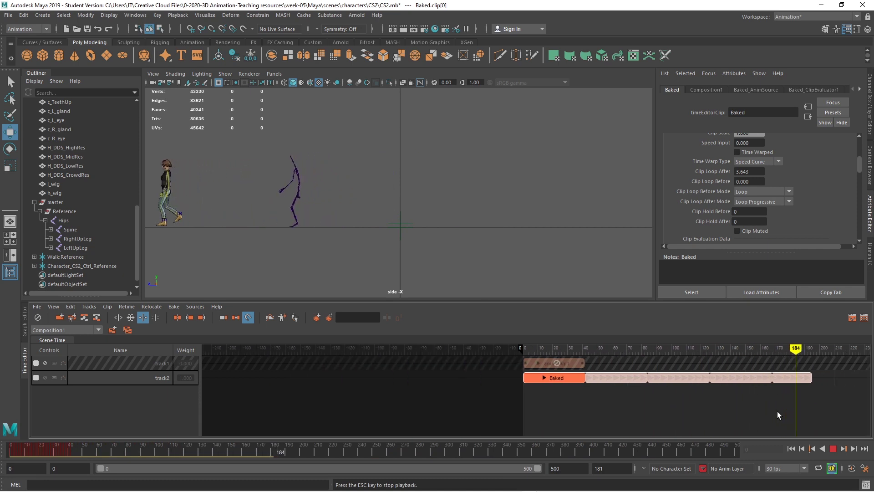
{"action": "left_click_drag", "start_coordinate": [825, 378], "coordinate": [873, 380]}
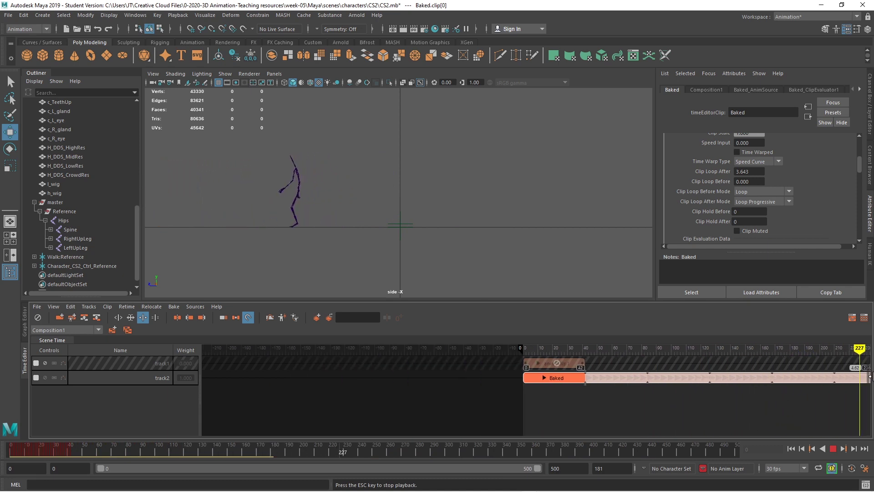
{"action": "scroll", "coordinate": [704, 415], "scroll_direction": "down", "scroll_amount": 3}
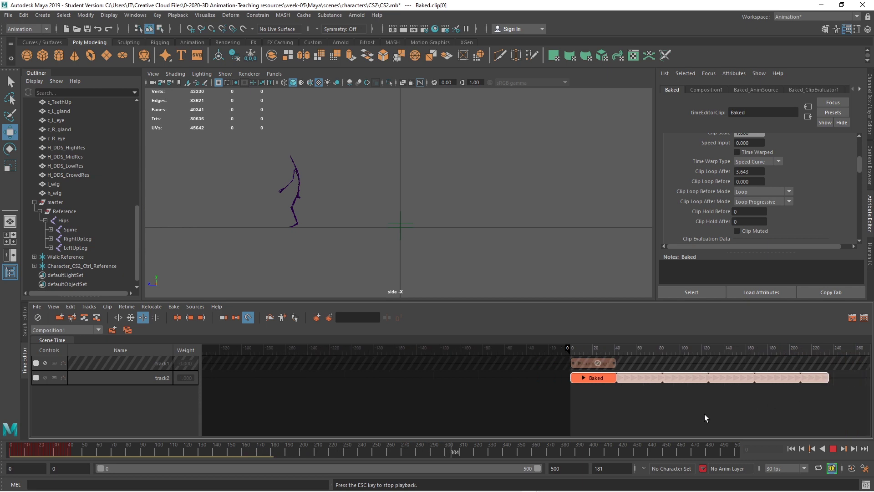
{"action": "middle_click_drag", "start_coordinate": [704, 411], "coordinate": [364, 408], "text": "alt"}
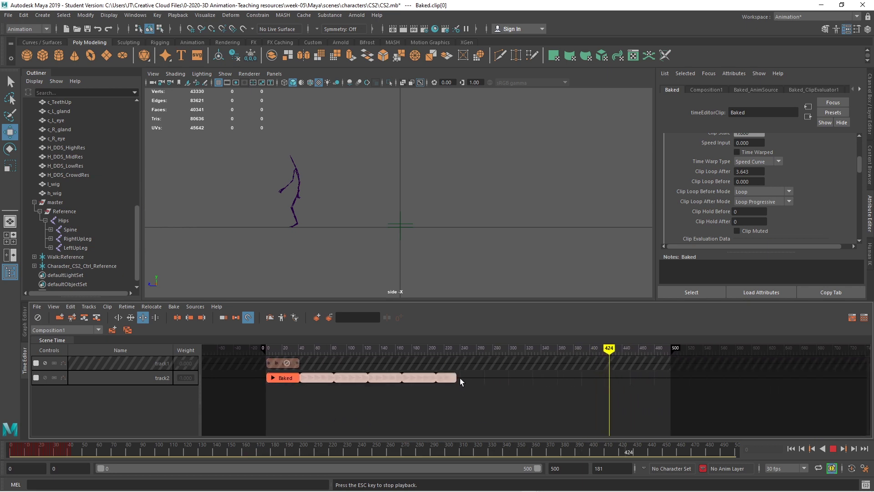
{"action": "left_click_drag", "start_coordinate": [457, 378], "coordinate": [691, 375]}
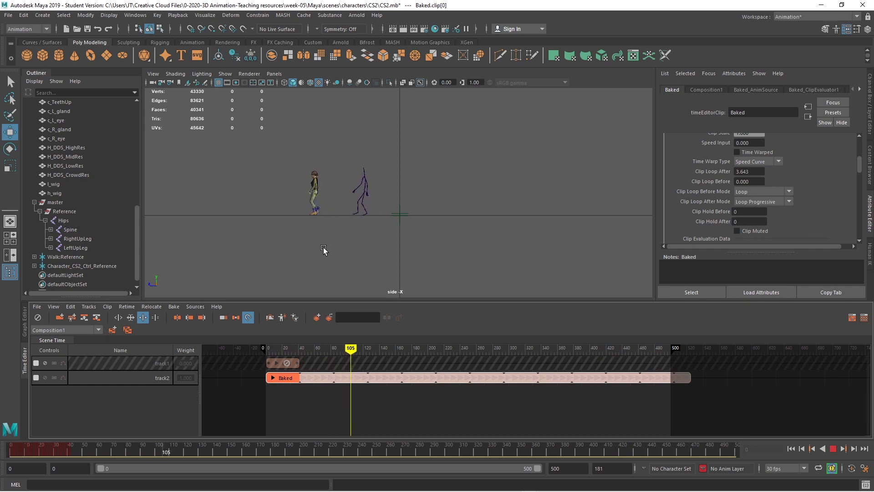
{"action": "middle_click_drag", "start_coordinate": [326, 248], "coordinate": [554, 257], "text": "alt"}
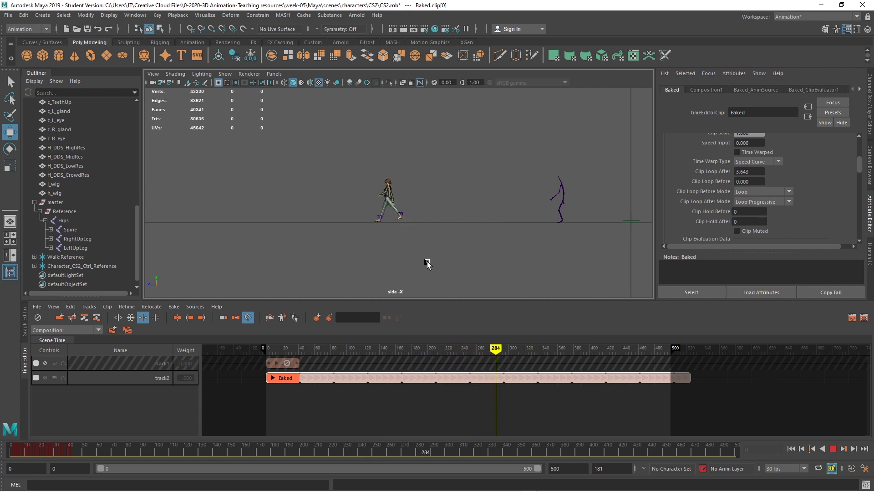
{"action": "scroll", "coordinate": [376, 254], "scroll_direction": "up", "scroll_amount": 4}
{"action": "scroll", "coordinate": [375, 256], "scroll_direction": "up", "scroll_amount": 1}
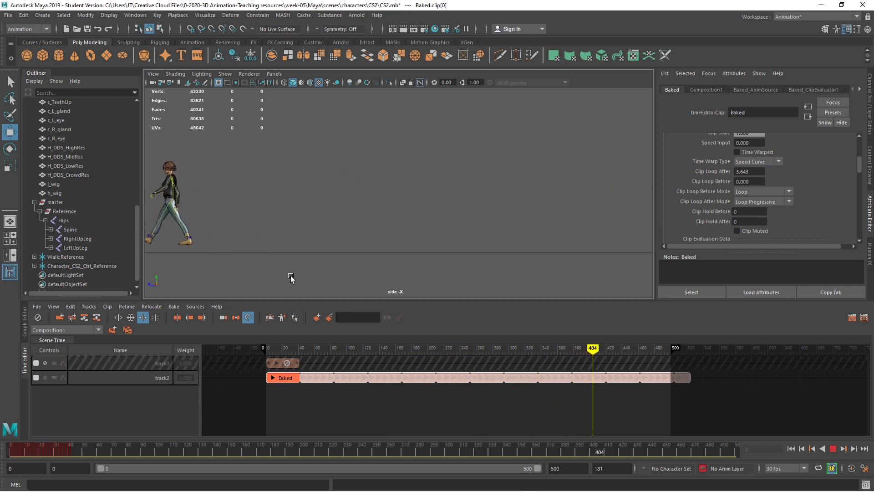
{"action": "scroll", "coordinate": [291, 277], "scroll_direction": "down", "scroll_amount": 2}
{"action": "scroll", "coordinate": [291, 278], "scroll_direction": "down", "scroll_amount": 1}
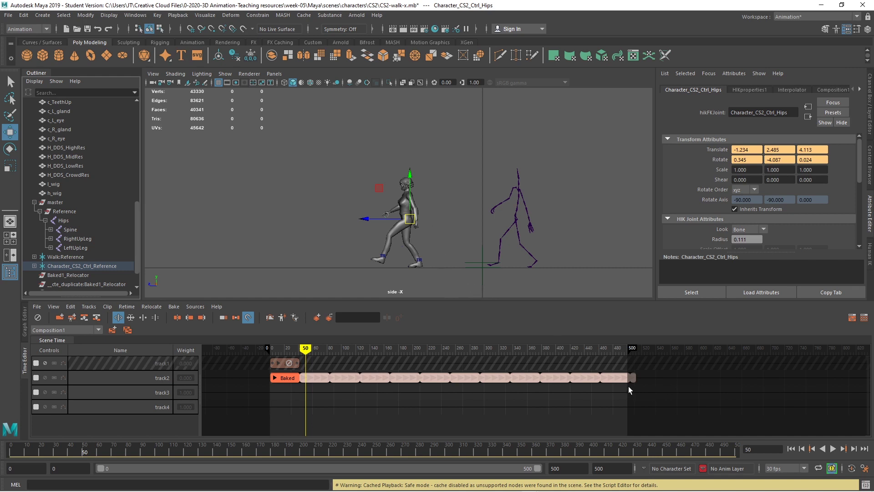
Paste a copy of the looped Baked clip at frame 50 and remove the empty tracks track3 and track4
{"action": "left_click", "coordinate": [291, 378]}
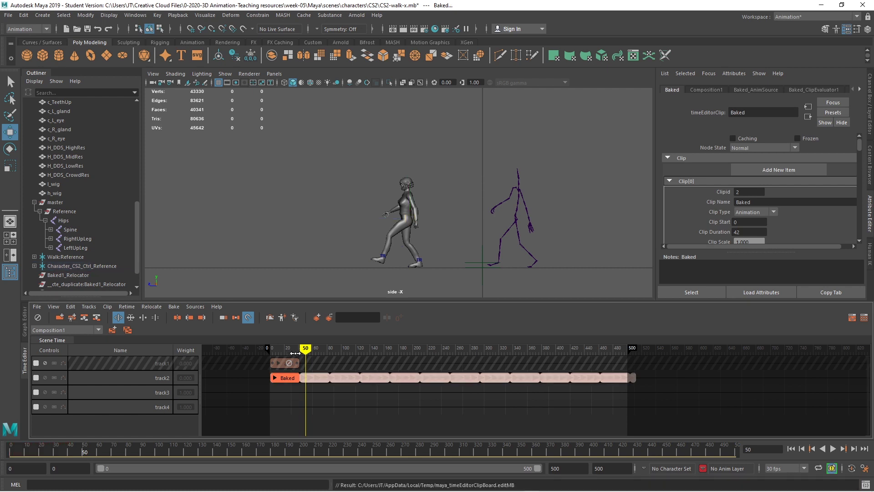
{"action": "key", "text": "ctrl+v"}
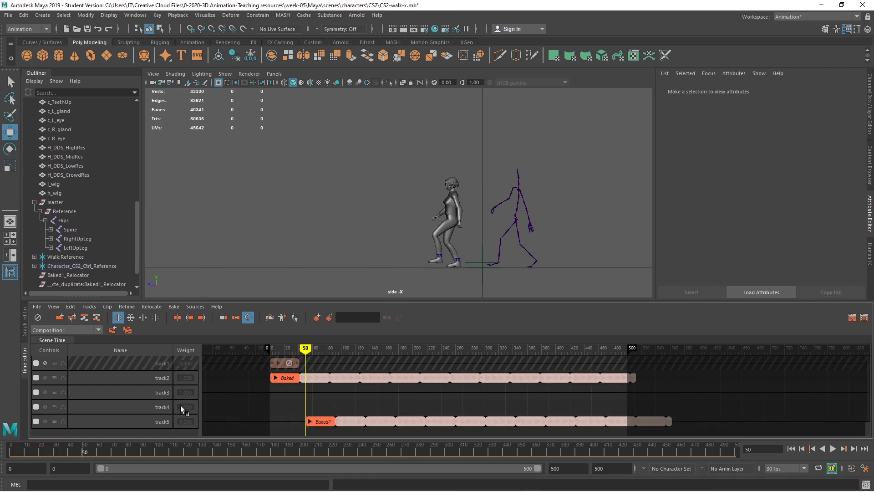
{"action": "left_click", "coordinate": [134, 393]}
{"action": "left_click", "coordinate": [127, 408], "text": "shift"}
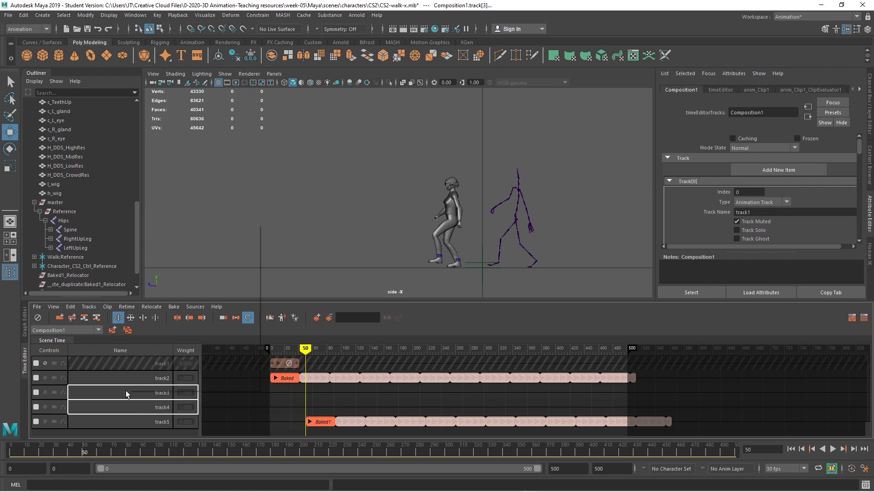
{"action": "right_click", "coordinate": [127, 390]}
{"action": "left_click", "coordinate": [149, 386]}
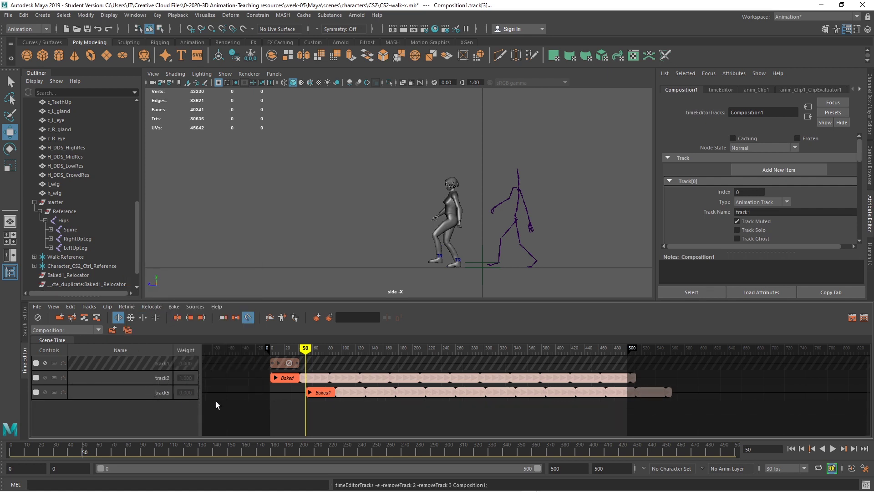
Move the Baked1 clip to start at frame 11 and play the overlapping clips
{"action": "mouse_move", "coordinate": [320, 395]}
{"action": "left_mouse_down"}
{"action": "mouse_move", "coordinate": [274, 402]}
{"action": "mouse_move", "coordinate": [319, 399]}
{"action": "mouse_move", "coordinate": [291, 396]}
{"action": "left_mouse_up"}
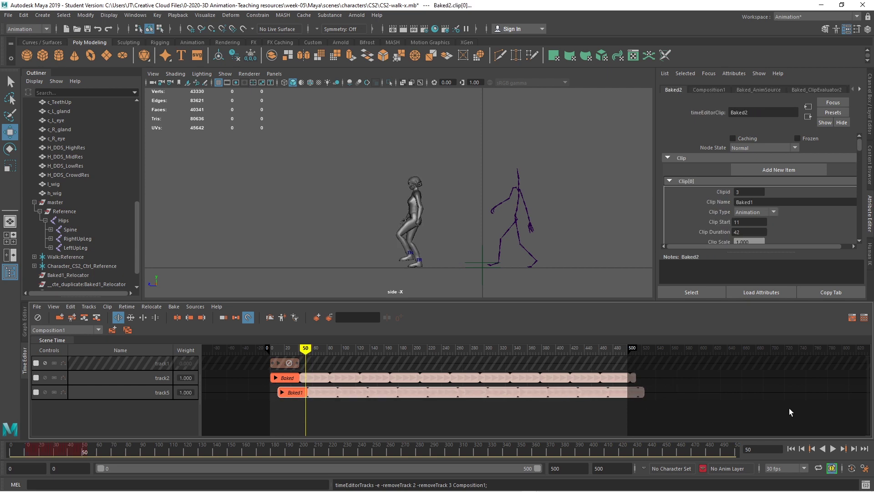
{"action": "left_click", "coordinate": [832, 449]}
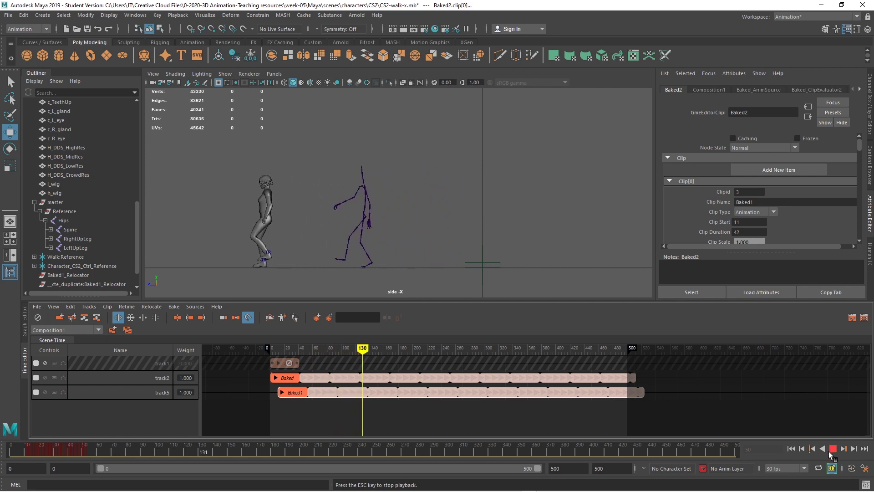
{"action": "left_click", "coordinate": [833, 449]}
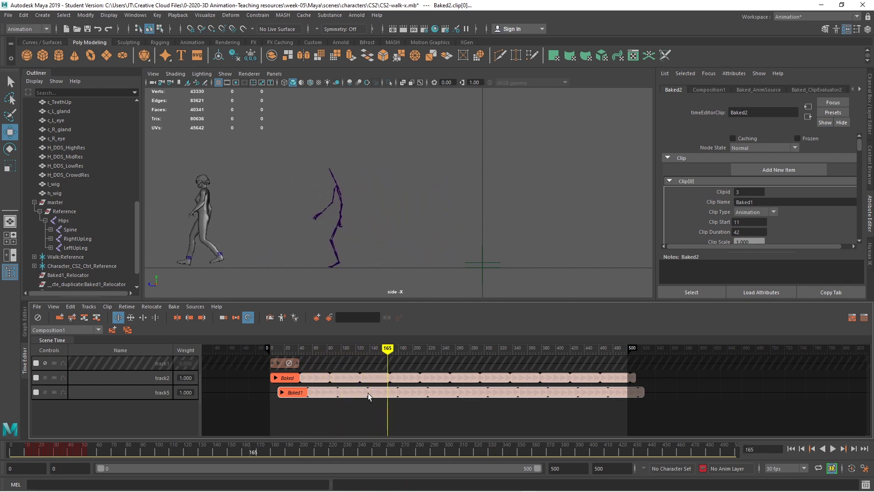
Mute track2 and move the Baked1 clip to start at frame 0
{"action": "left_click", "coordinate": [45, 378]}
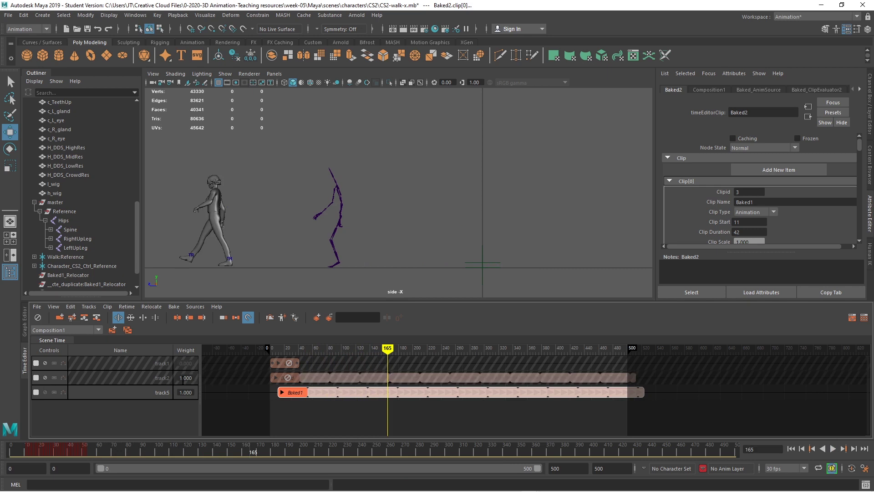
{"action": "left_click_drag", "start_coordinate": [386, 351], "coordinate": [278, 352]}
{"action": "left_click_drag", "start_coordinate": [287, 395], "coordinate": [280, 395]}
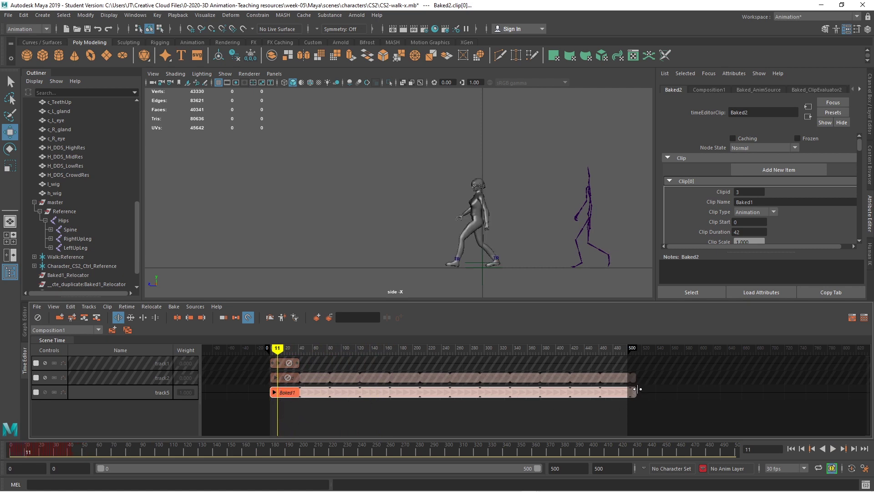
Remove the looped extension from Baked1 and place a copy of the clip directly after it at frame 42
{"action": "left_click_drag", "start_coordinate": [637, 390], "coordinate": [298, 403]}
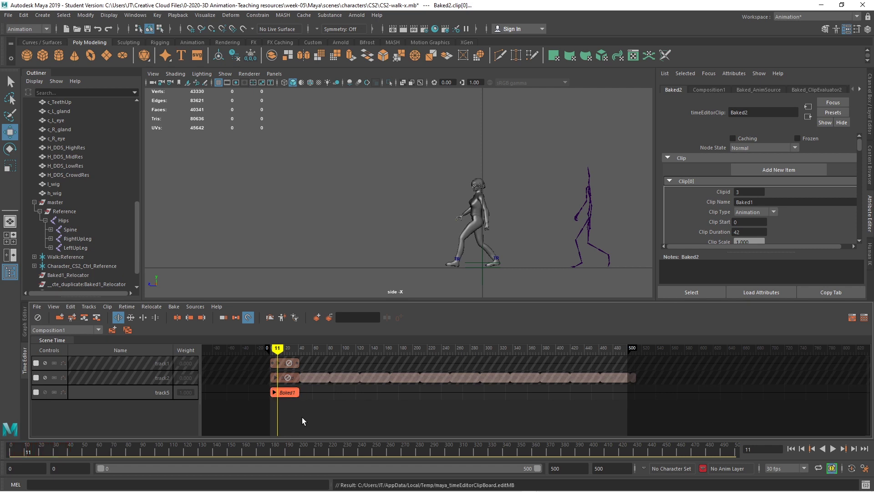
{"action": "key", "text": "ctrl+v"}
{"action": "left_click_drag", "start_coordinate": [293, 406], "coordinate": [315, 389]}
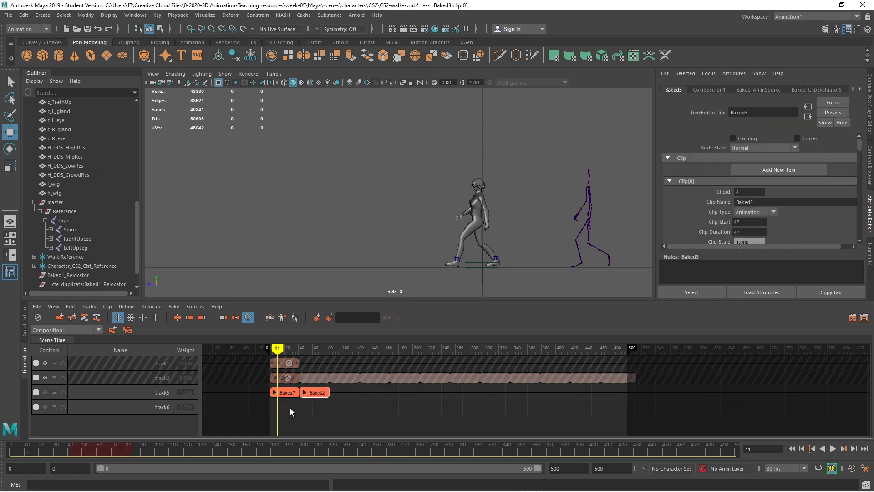
Play and scrub through the consecutive Baked1 and Baked2 clips to check the transition between them
{"action": "key", "text": "alt+v"}
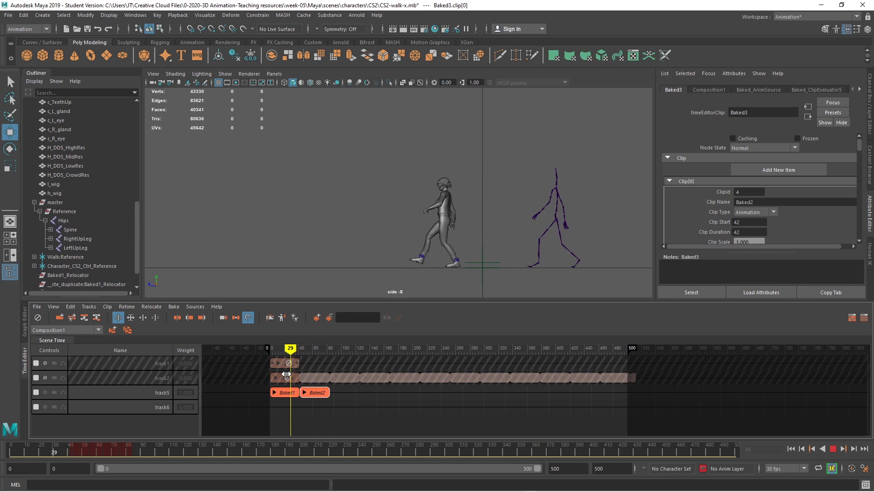
{"action": "key", "text": "Escape"}
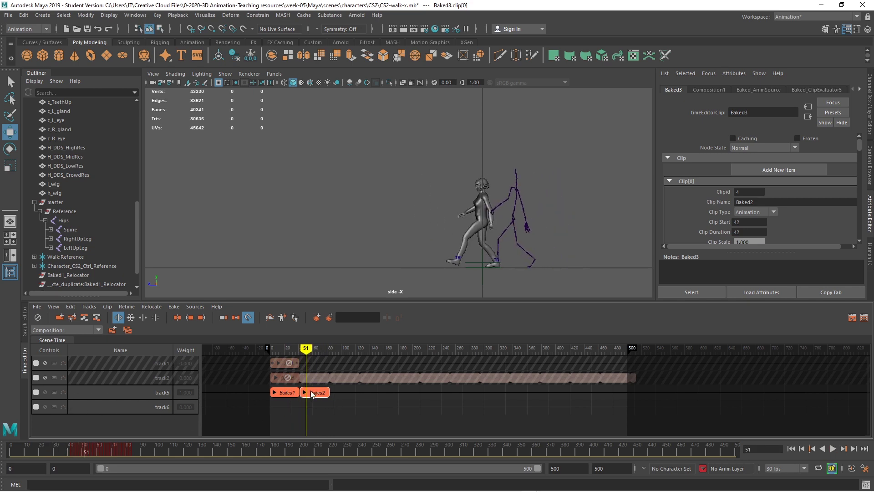
{"action": "key", "text": "alt+v"}
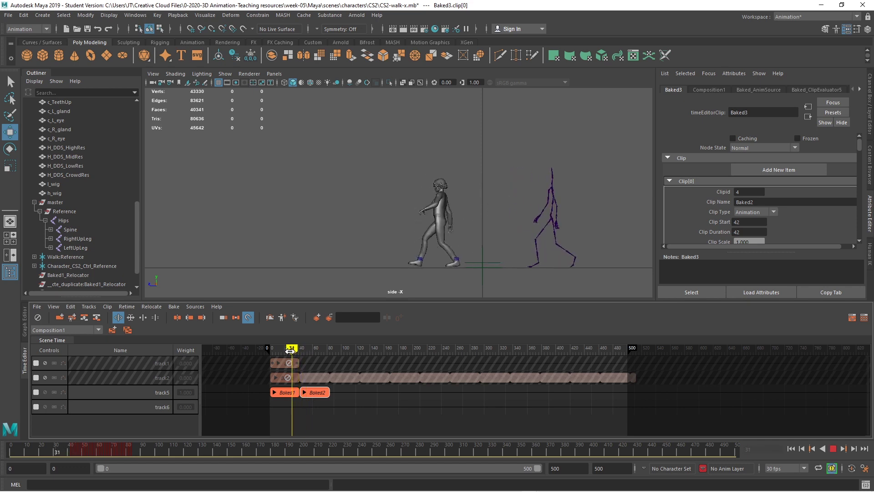
{"action": "left_click_drag", "start_coordinate": [306, 350], "coordinate": [324, 396]}
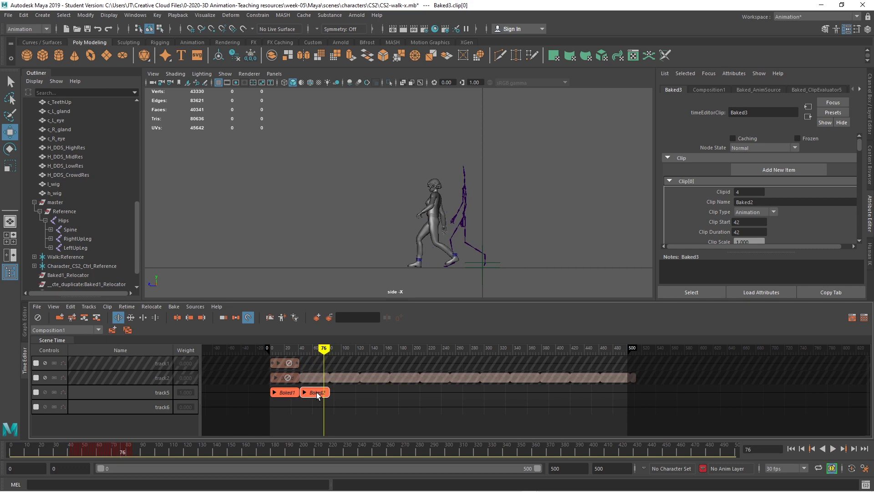
Open the Match Relocators options for the Baked2 clip and move the dialog clear of the attributes
{"action": "right_click", "coordinate": [318, 395]}
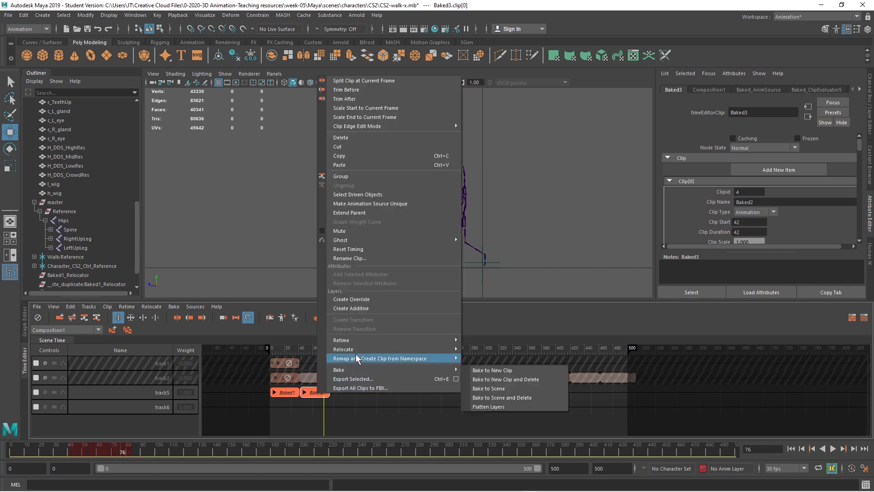
{"action": "mouse_move", "coordinate": [358, 351]}
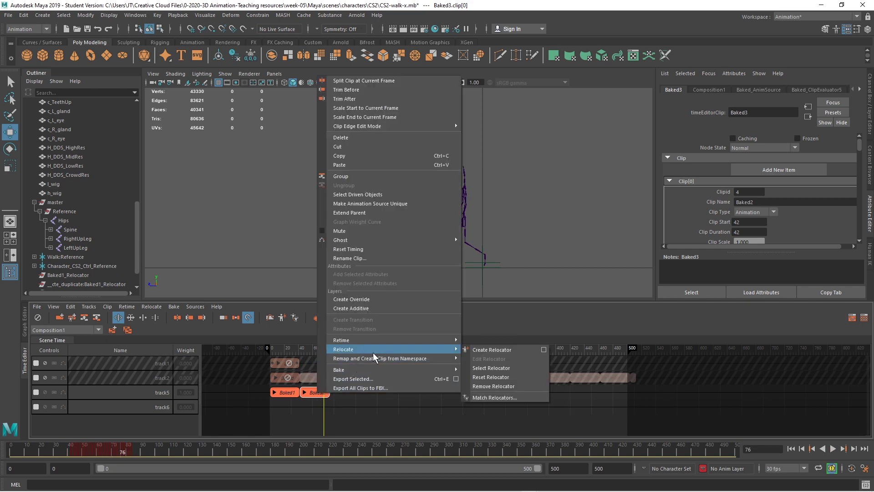
{"action": "left_click", "coordinate": [484, 398]}
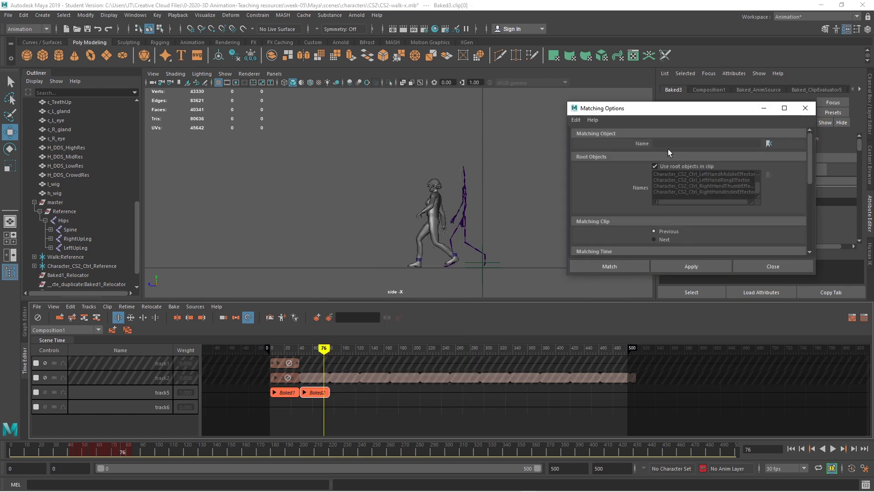
{"action": "left_click_drag", "start_coordinate": [655, 110], "coordinate": [589, 72]}
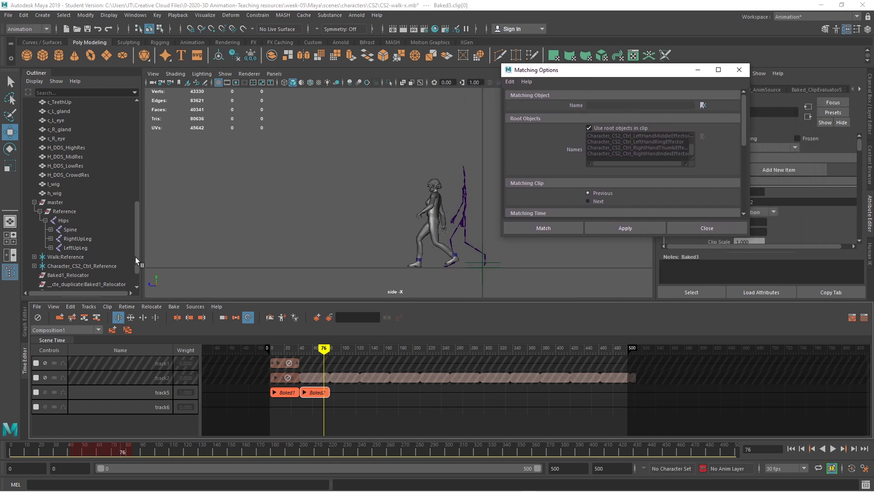
Select Character_CS2_Ctrl_Hips under the control rig reference and assign it as the matching object
{"action": "left_click_drag", "start_coordinate": [135, 258], "coordinate": [133, 273]}
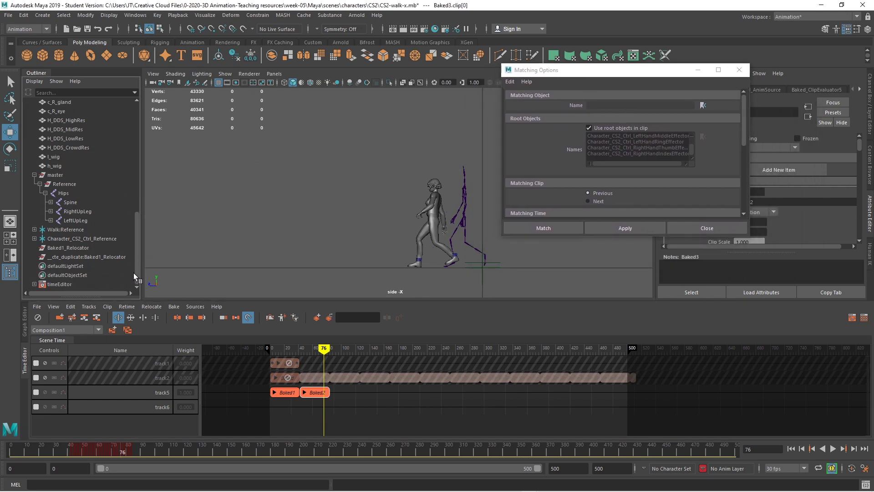
{"action": "left_click", "coordinate": [34, 239]}
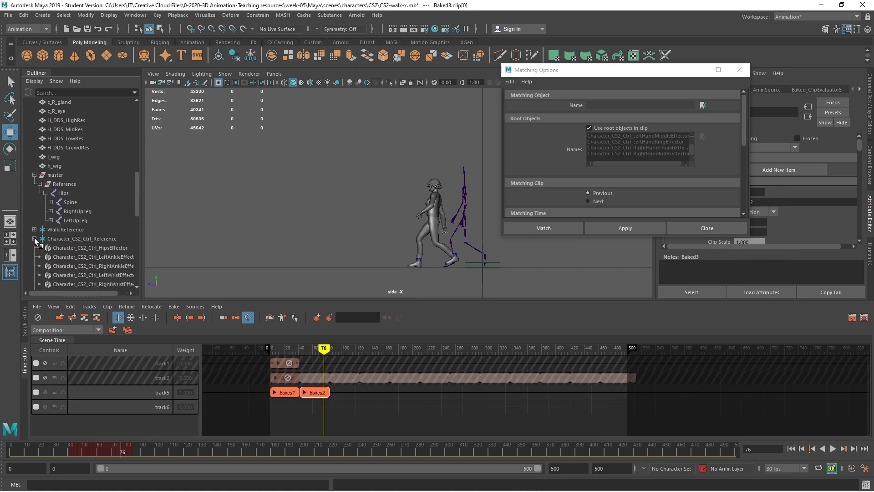
{"action": "scroll", "coordinate": [316, 422], "scroll_direction": "up", "scroll_amount": 2}
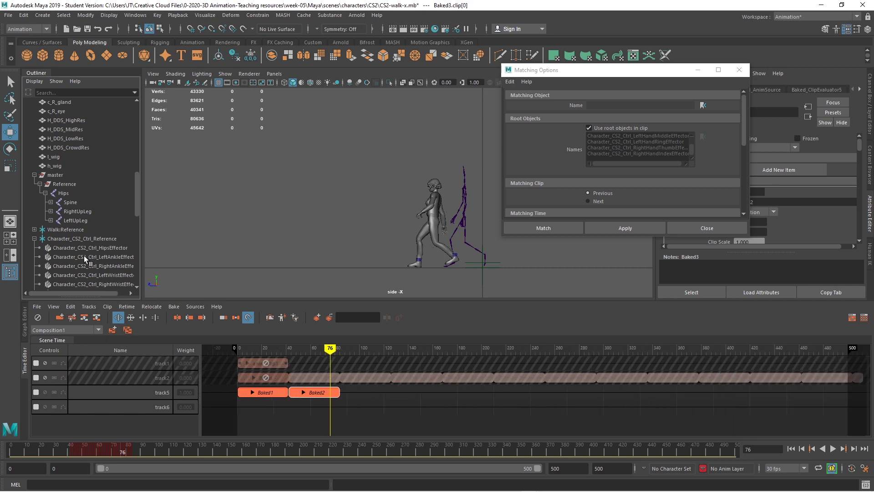
{"action": "scroll", "coordinate": [83, 255], "scroll_direction": "down", "scroll_amount": 10}
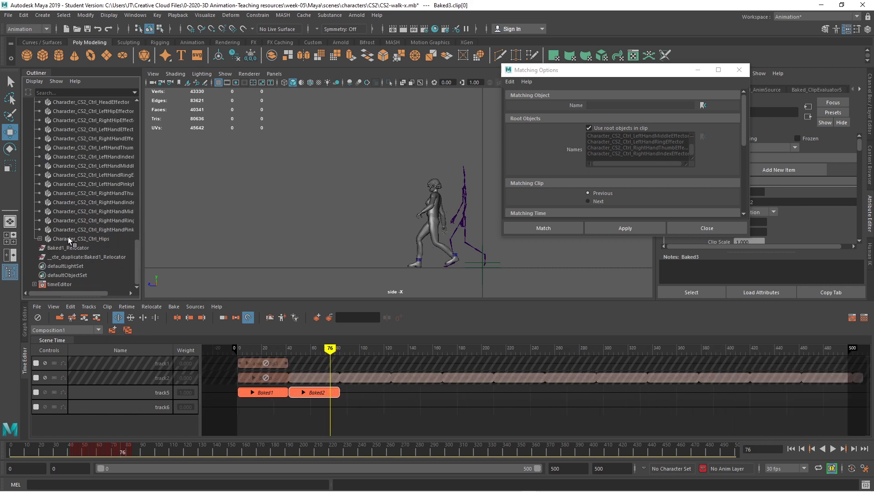
{"action": "left_click", "coordinate": [68, 237]}
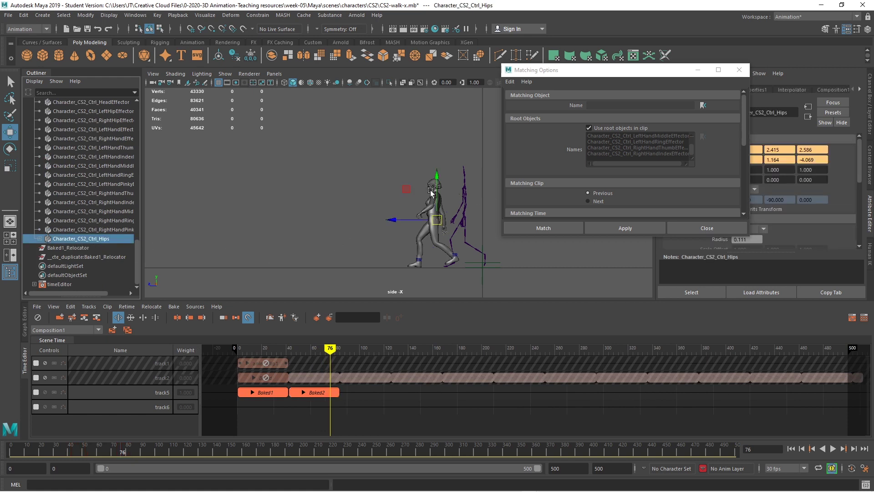
{"action": "scroll", "coordinate": [443, 214], "scroll_direction": "up", "scroll_amount": 3}
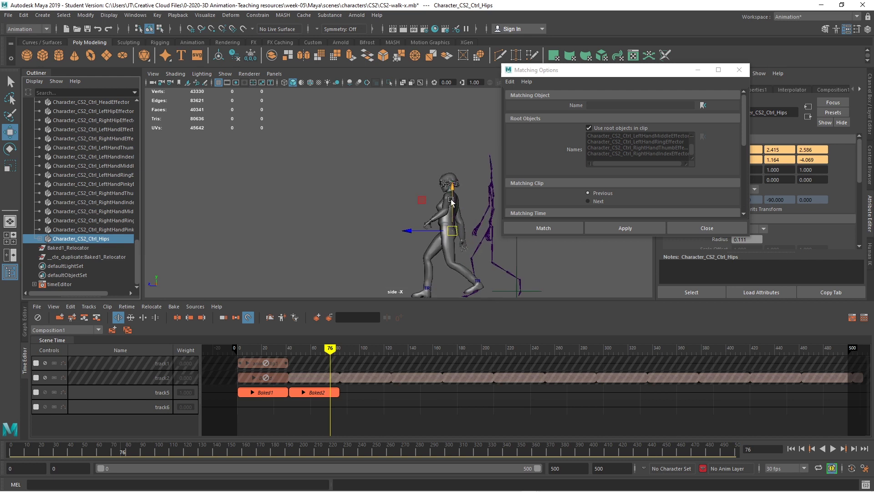
{"action": "left_click", "coordinate": [419, 83]}
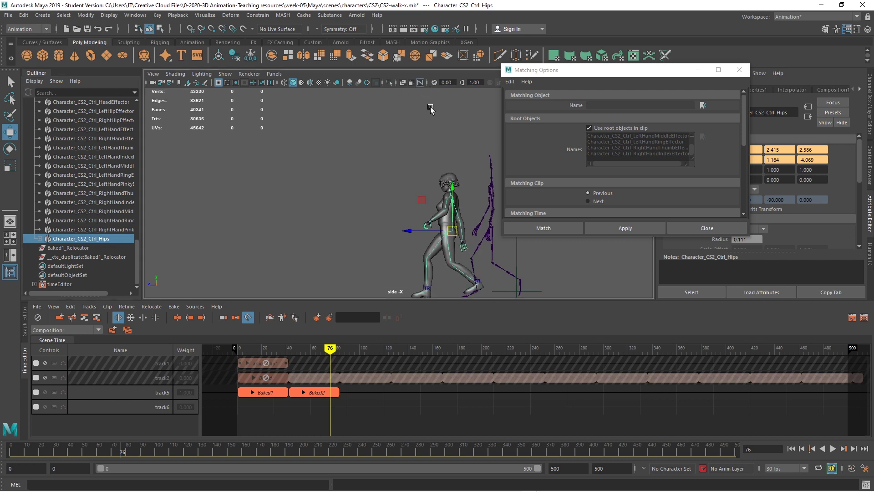
{"action": "left_click", "coordinate": [420, 82]}
{"action": "left_click", "coordinate": [703, 105]}
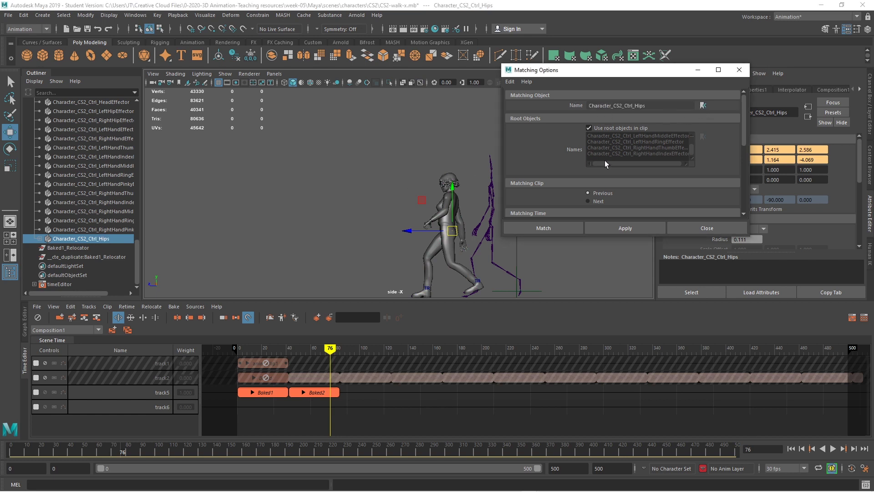
Match Baked2 to the previous clip at End of First Clip, with Full (XYZ) translation and no rotation matching
{"action": "scroll", "coordinate": [622, 195], "scroll_direction": "down", "scroll_amount": 2}
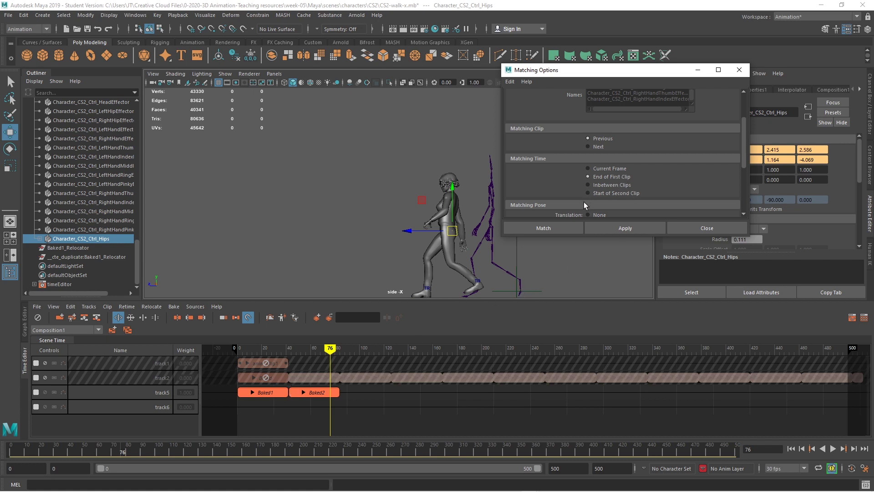
{"action": "scroll", "coordinate": [584, 202], "scroll_direction": "down", "scroll_amount": 3}
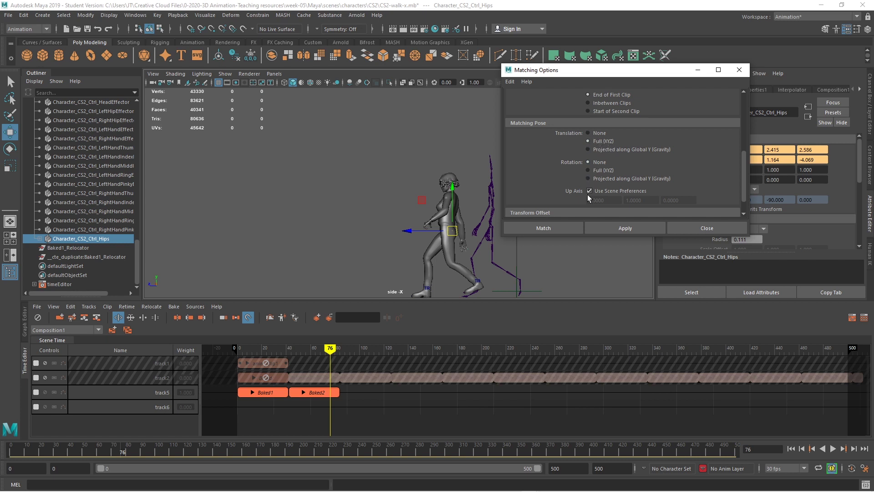
{"action": "left_click", "coordinate": [564, 228]}
{"action": "scroll", "coordinate": [549, 166], "scroll_direction": "down", "scroll_amount": 1}
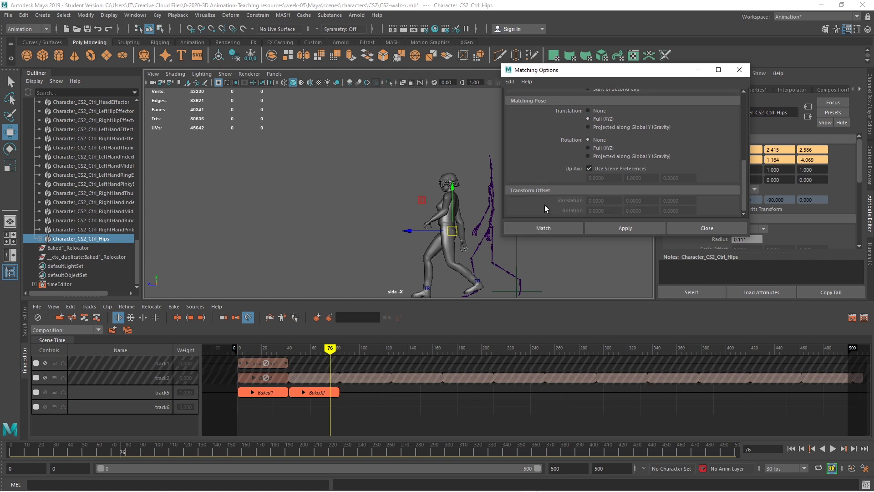
{"action": "left_click", "coordinate": [543, 229]}
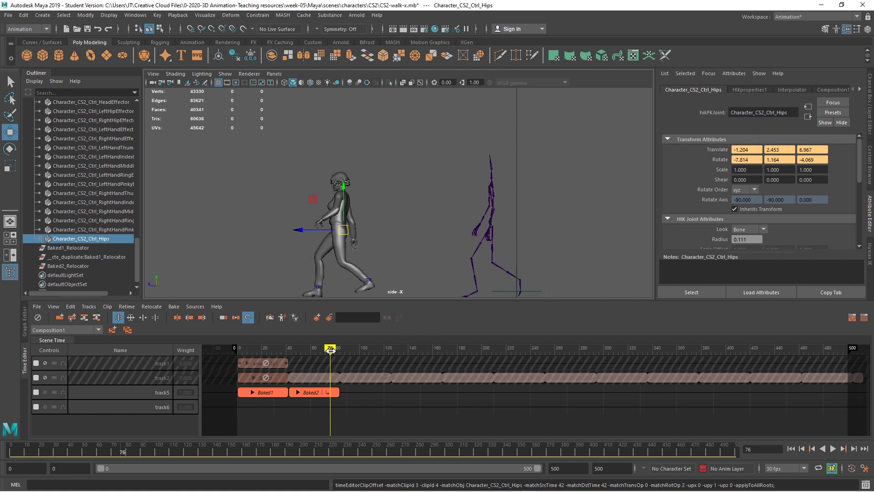
Play the animation from frame 6 to check how the character walks through both matched clips
{"action": "left_click_drag", "start_coordinate": [331, 350], "coordinate": [245, 358]}
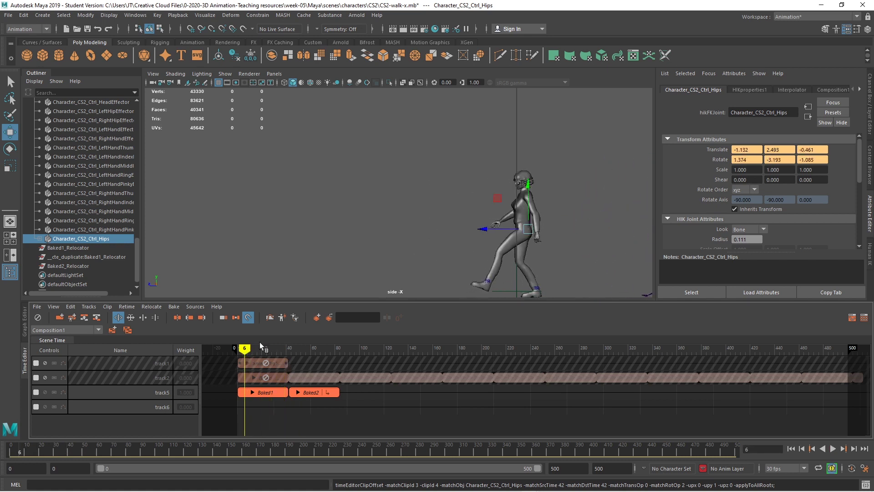
{"action": "left_click", "coordinate": [832, 449]}
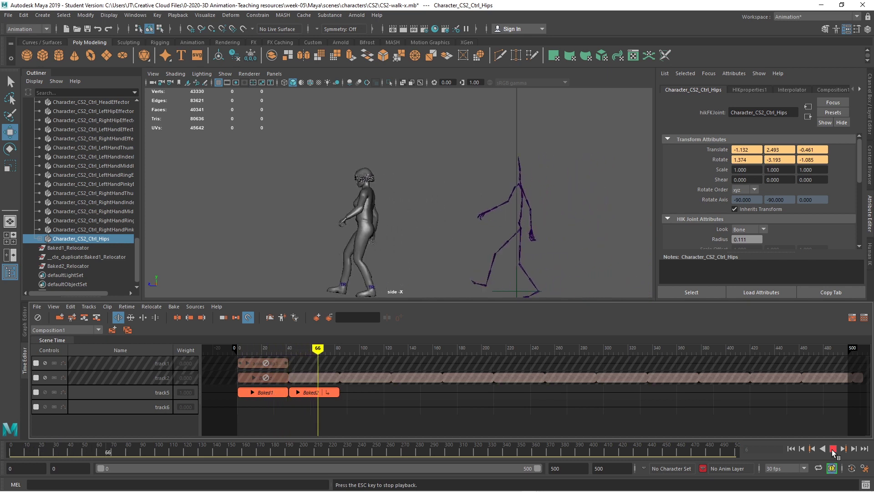
{"action": "left_click", "coordinate": [832, 449]}
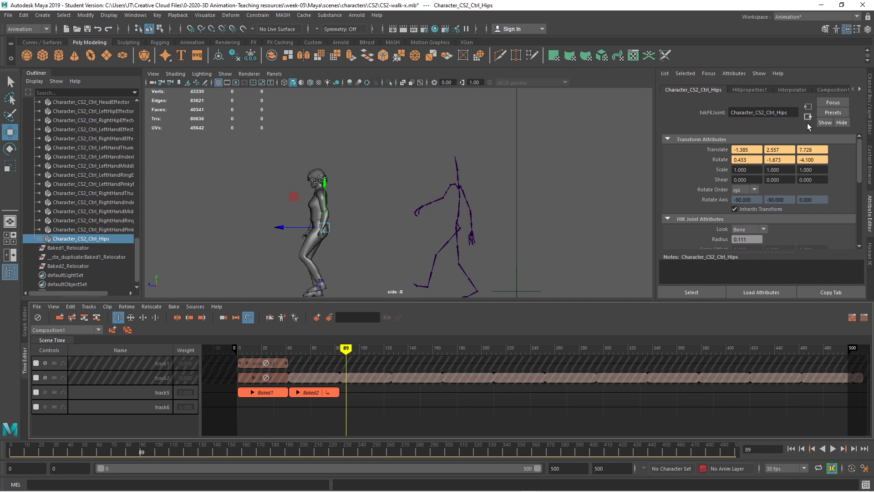
Import WalkTurn180L.fbx from the FBX motion capture examples in the Content Browser
{"action": "left_click", "coordinate": [870, 176]}
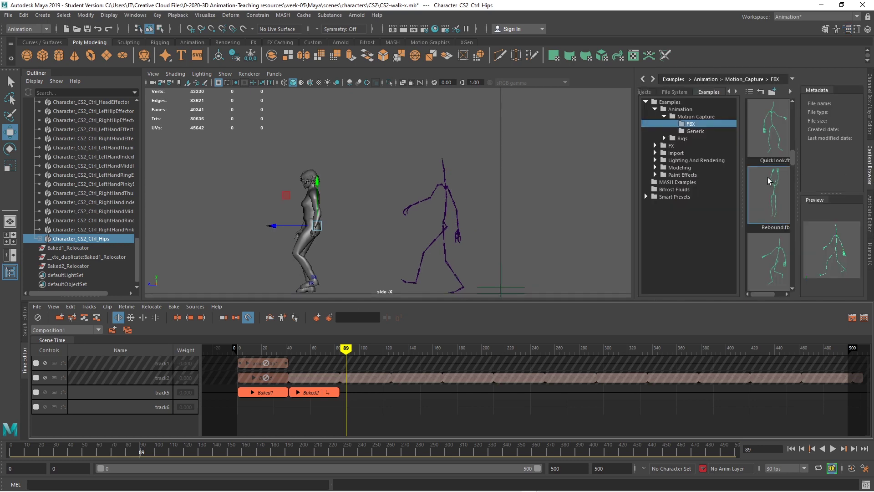
{"action": "left_click_drag", "start_coordinate": [635, 178], "coordinate": [525, 179]}
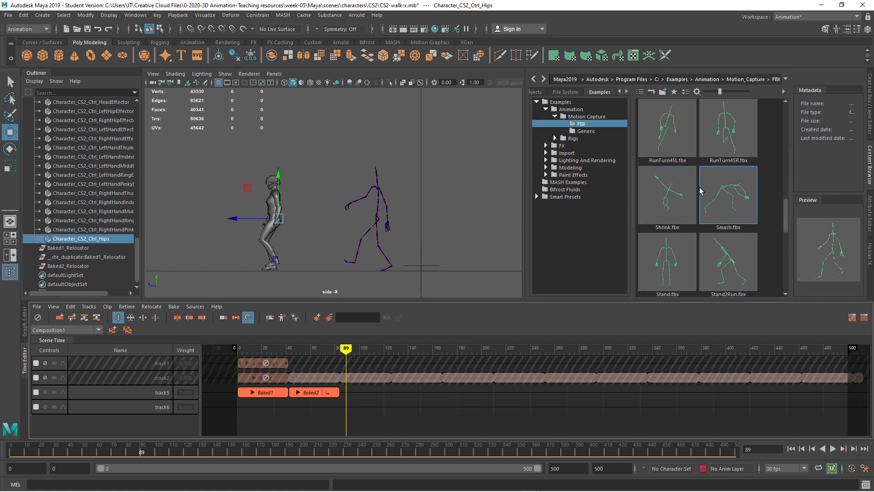
{"action": "scroll", "coordinate": [747, 187], "scroll_direction": "down", "scroll_amount": 3}
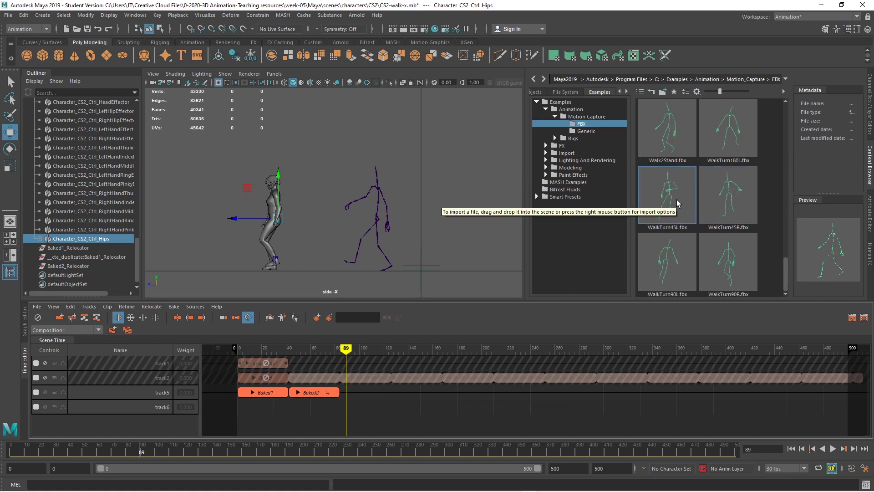
{"action": "right_click", "coordinate": [719, 150]}
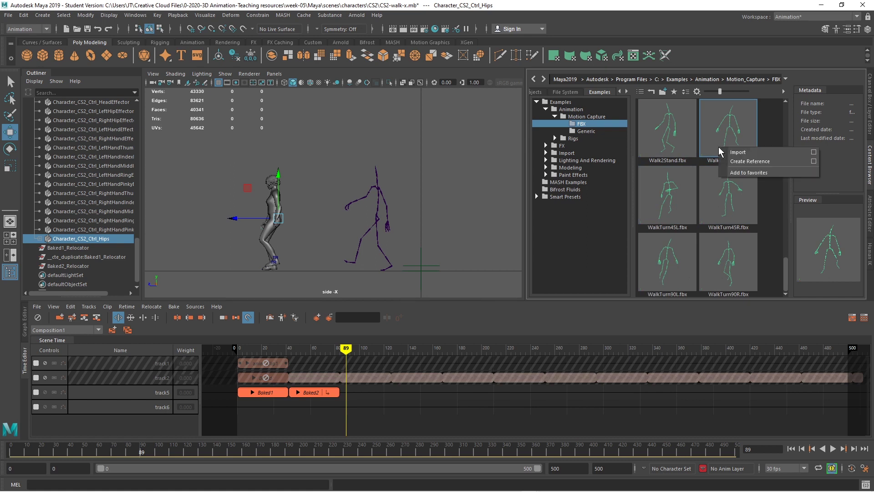
{"action": "left_click", "coordinate": [728, 151]}
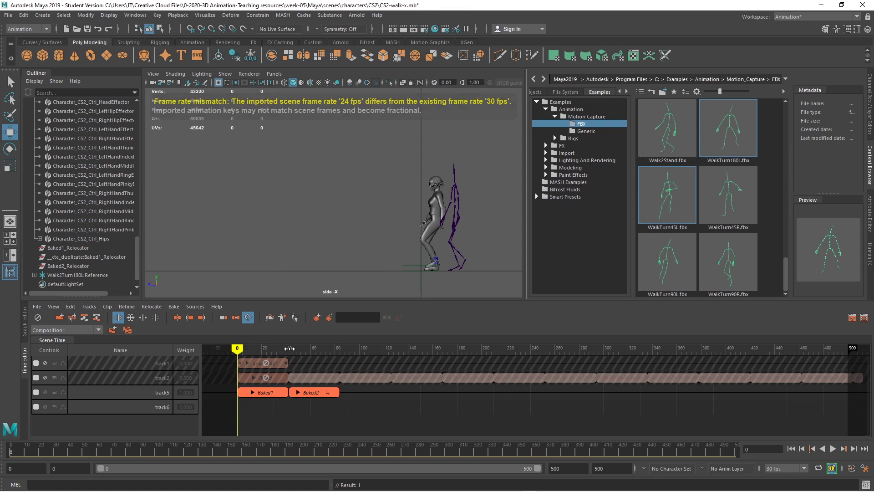
Mute track5 and play through the imported turn motion capture up to frame 84
{"action": "key", "text": "alt+v"}
{"action": "left_click_drag", "start_coordinate": [250, 350], "coordinate": [355, 349]}
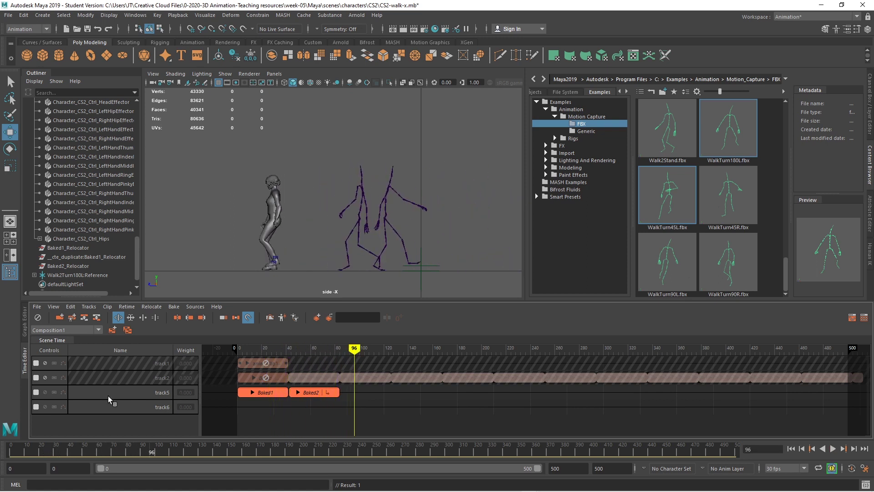
{"action": "left_click", "coordinate": [45, 392]}
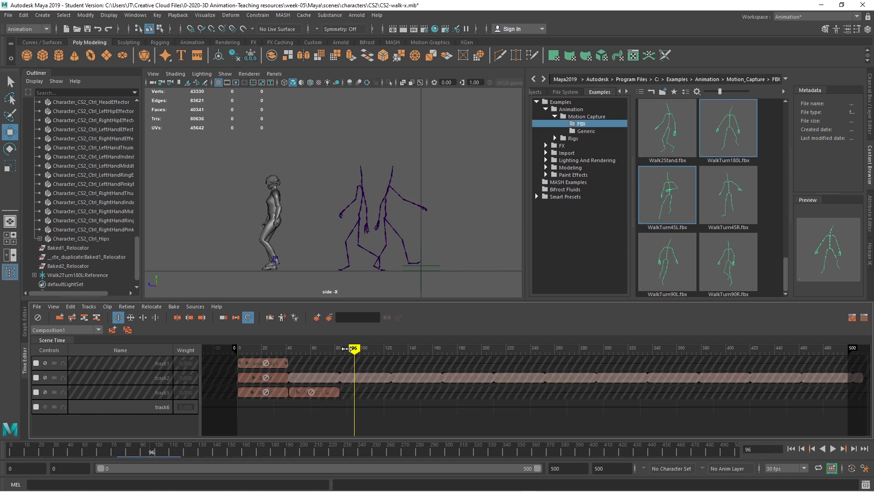
{"action": "key", "text": "alt+v"}
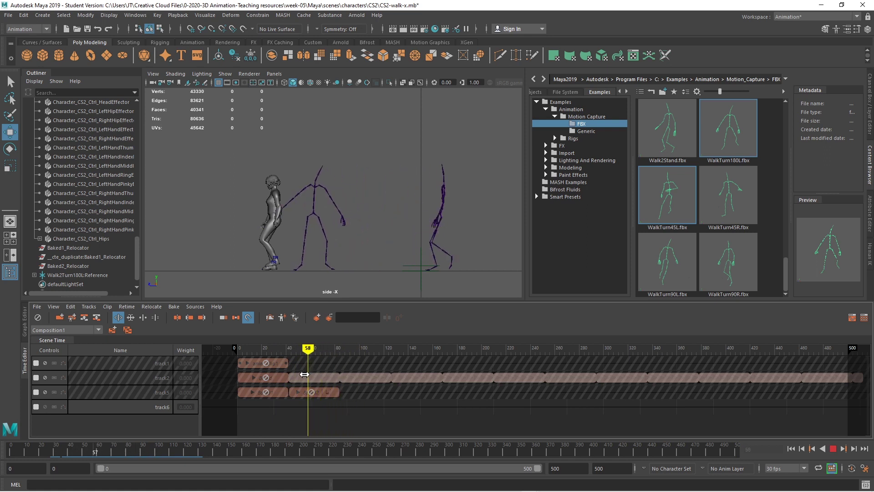
{"action": "mouse_move", "coordinate": [304, 374]}
{"action": "left_mouse_down"}
{"action": "mouse_move", "coordinate": [238, 385]}
{"action": "mouse_move", "coordinate": [338, 384]}
{"action": "left_mouse_up"}
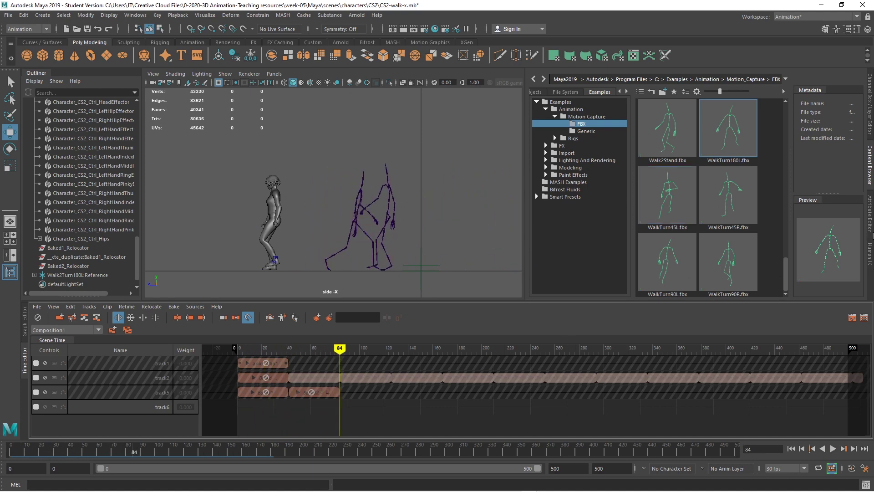
Set the HumanIK source of Character_CS2 to Walk2Turn180L1
{"action": "left_click", "coordinate": [871, 257]}
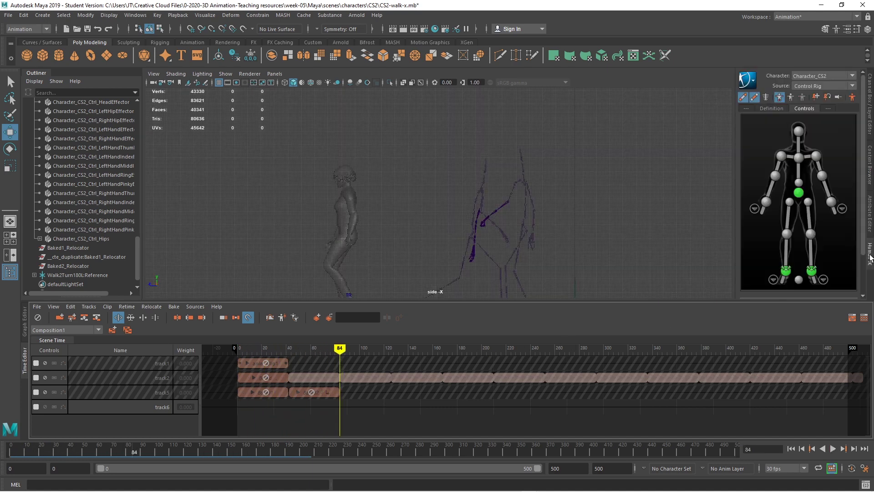
{"action": "left_click", "coordinate": [808, 83]}
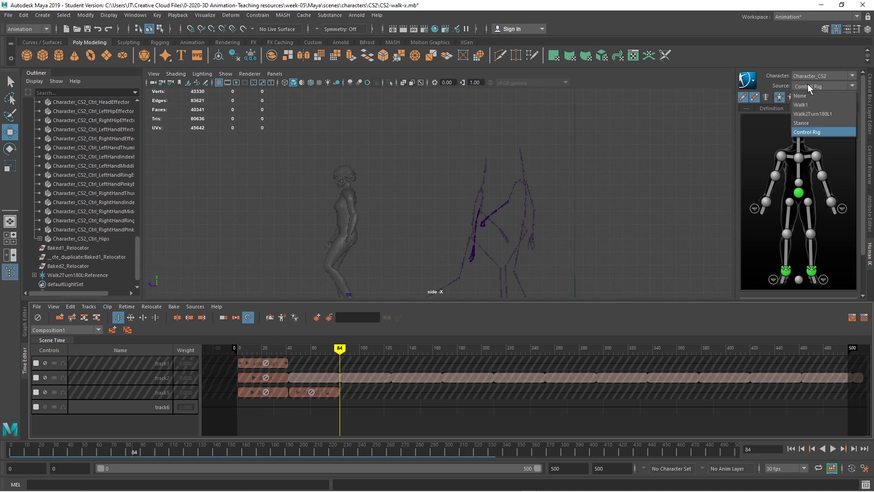
{"action": "left_click", "coordinate": [805, 115]}
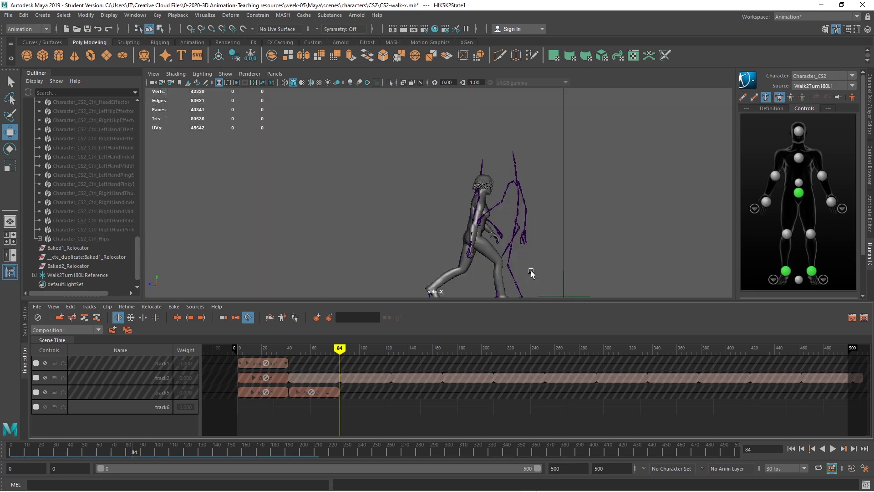
Bake the Walk2Turn180L1 motion to the Character_CS2 control rig and scrub through the baked frames
{"action": "scroll", "coordinate": [531, 273], "scroll_direction": "down", "scroll_amount": 2}
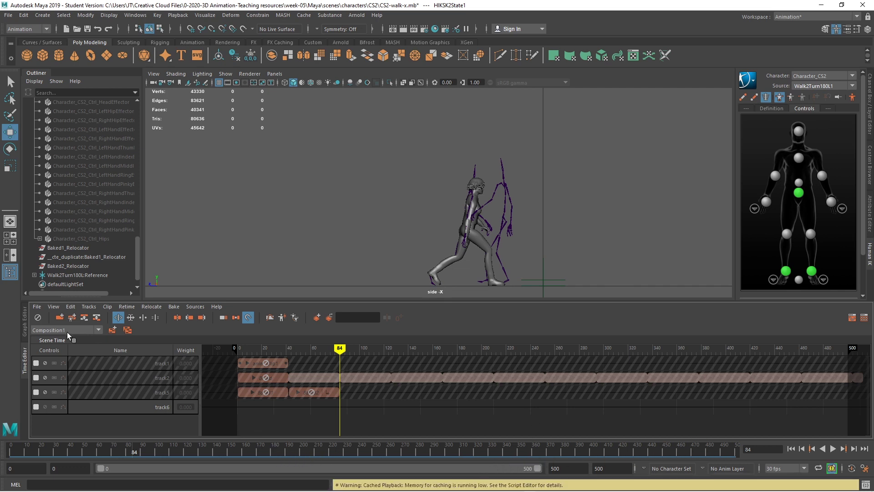
{"action": "left_click", "coordinate": [749, 82]}
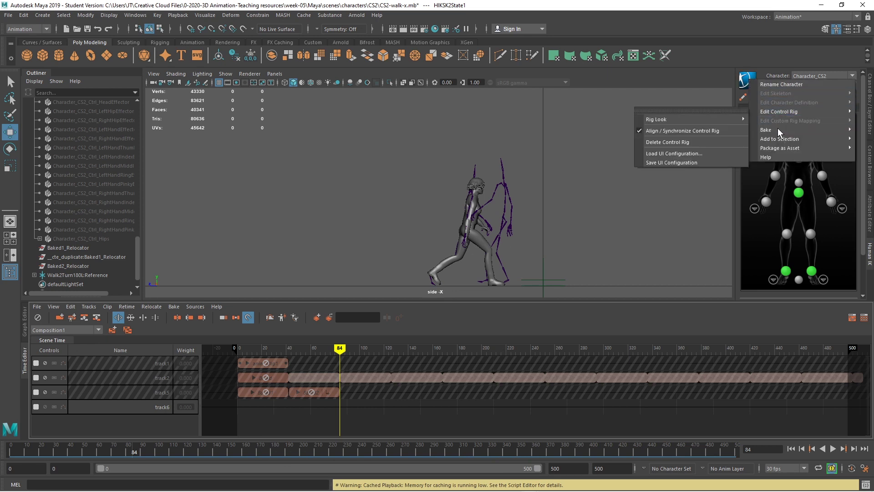
{"action": "mouse_move", "coordinate": [776, 132]}
{"action": "left_click", "coordinate": [705, 139]}
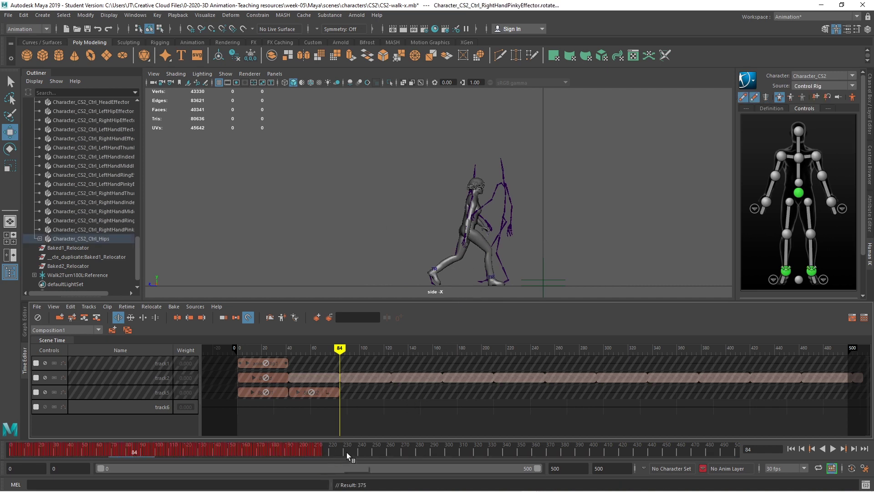
{"action": "left_click_drag", "start_coordinate": [357, 443], "coordinate": [63, 449]}
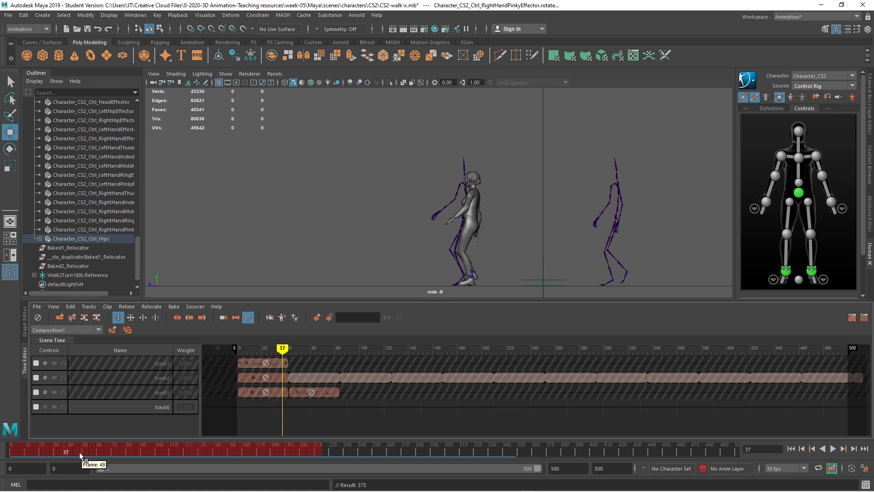
{"action": "left_click_drag", "start_coordinate": [67, 451], "coordinate": [35, 444]}
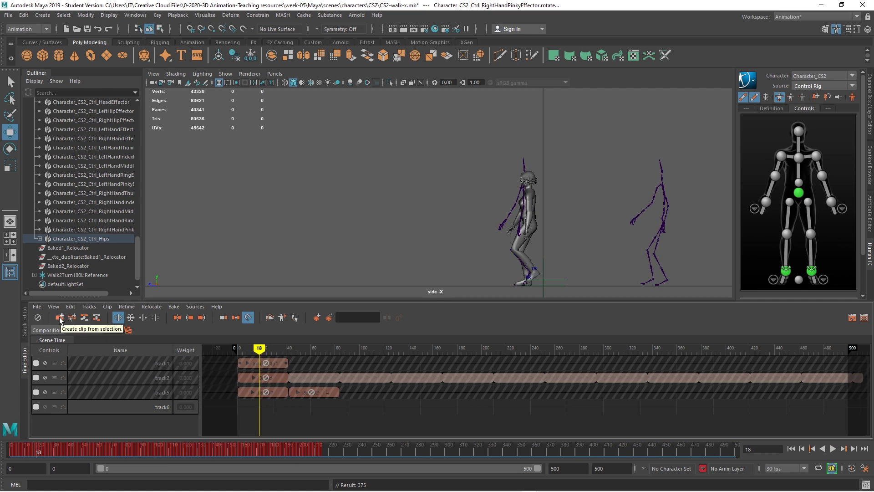
Create a Time Editor clip from the control rig on track6, unmute track5, and shift the clip past the end of Baked2
{"action": "left_click", "coordinate": [799, 193]}
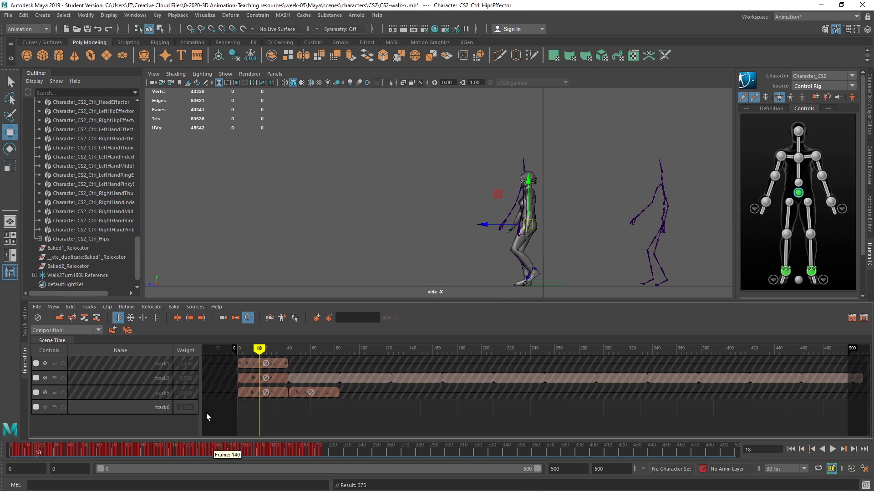
{"action": "left_click", "coordinate": [60, 318]}
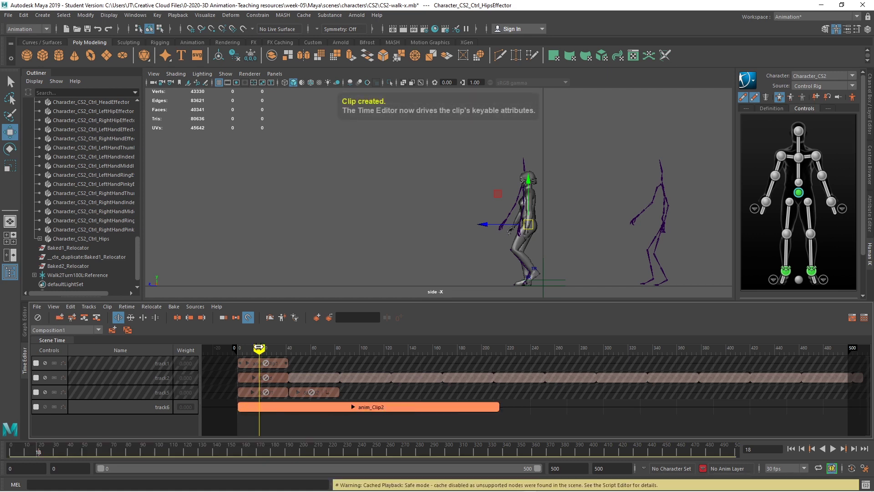
{"action": "left_click", "coordinate": [45, 392]}
{"action": "left_click_drag", "start_coordinate": [272, 409], "coordinate": [404, 409]}
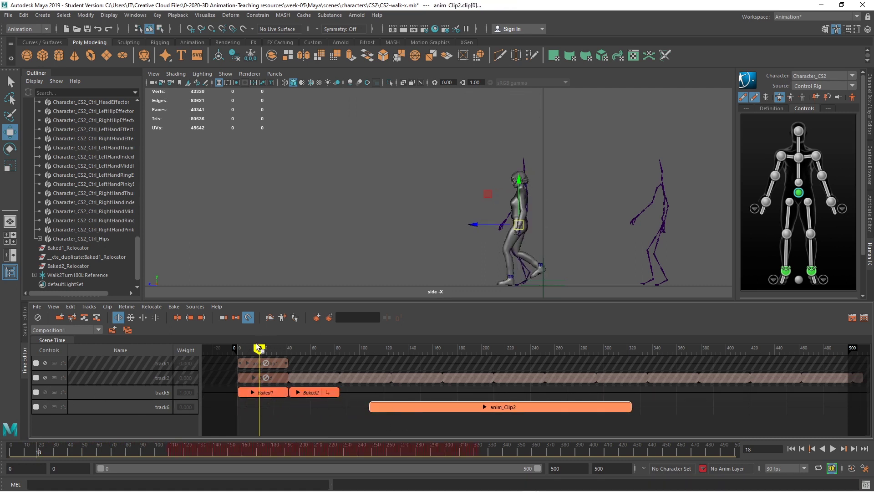
Turn on textured display and trim the start of anim_Clip2 at frame 126
{"action": "left_click_drag", "start_coordinate": [259, 349], "coordinate": [339, 365]}
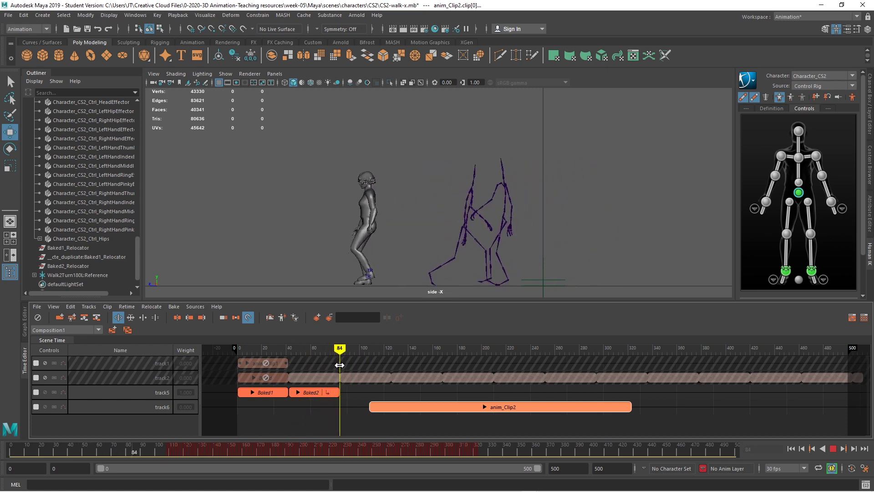
{"action": "left_click_drag", "start_coordinate": [339, 365], "coordinate": [363, 366]}
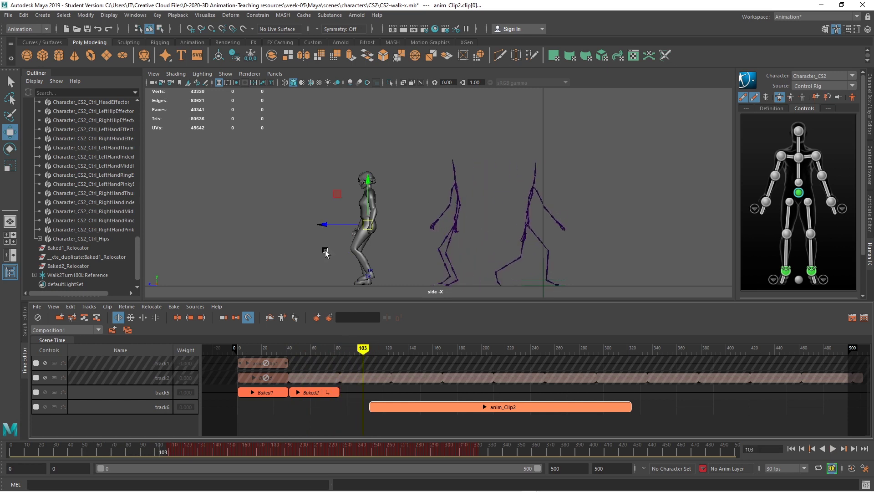
{"action": "left_click", "coordinate": [320, 82]}
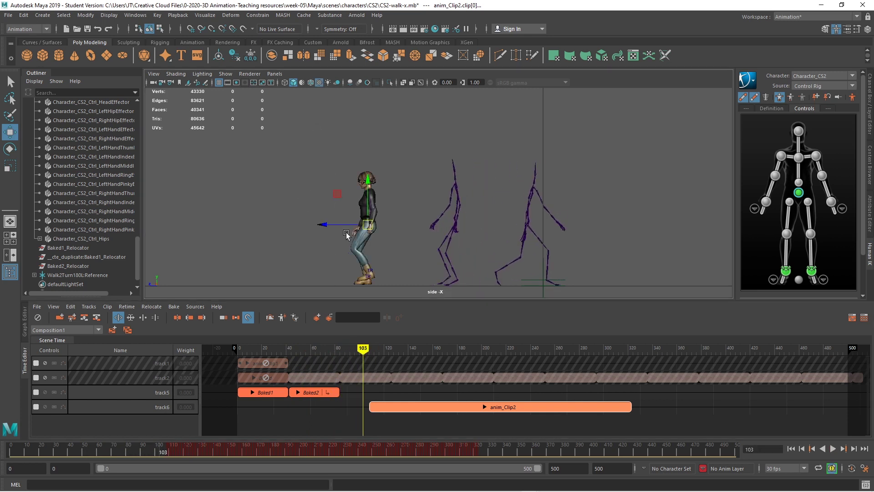
{"action": "left_click_drag", "start_coordinate": [368, 349], "coordinate": [441, 367]}
{"action": "left_click_drag", "start_coordinate": [447, 369], "coordinate": [393, 385]}
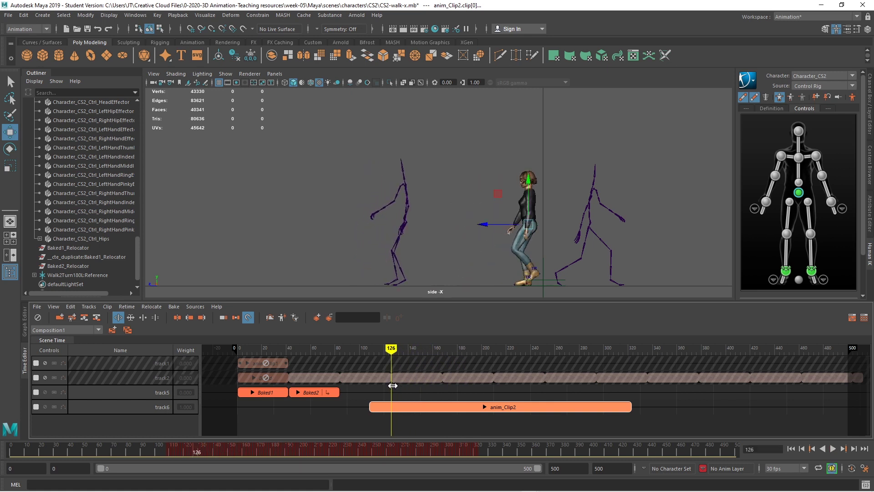
{"action": "key", "text": "alt+v"}
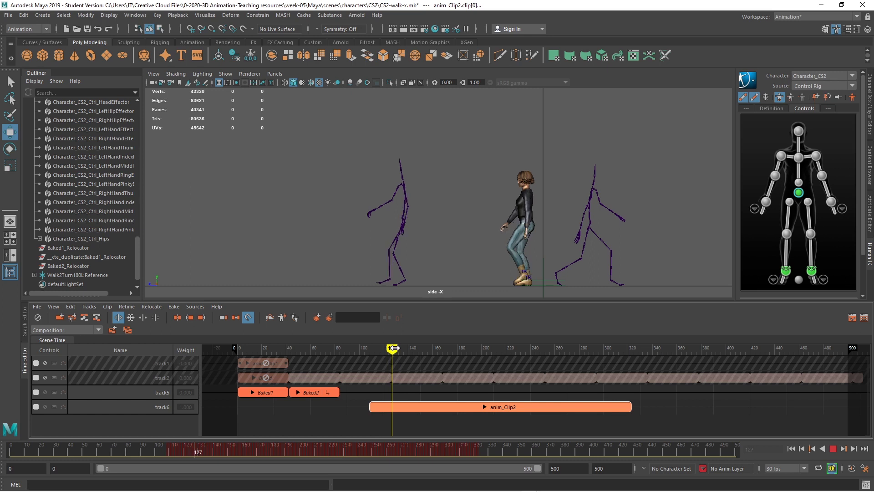
{"action": "left_click_drag", "start_coordinate": [392, 348], "coordinate": [391, 349]}
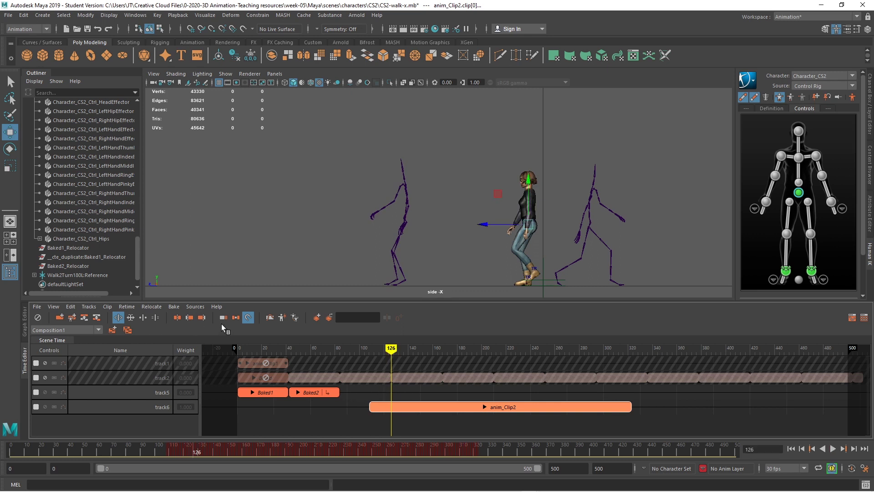
{"action": "left_click", "coordinate": [190, 318]}
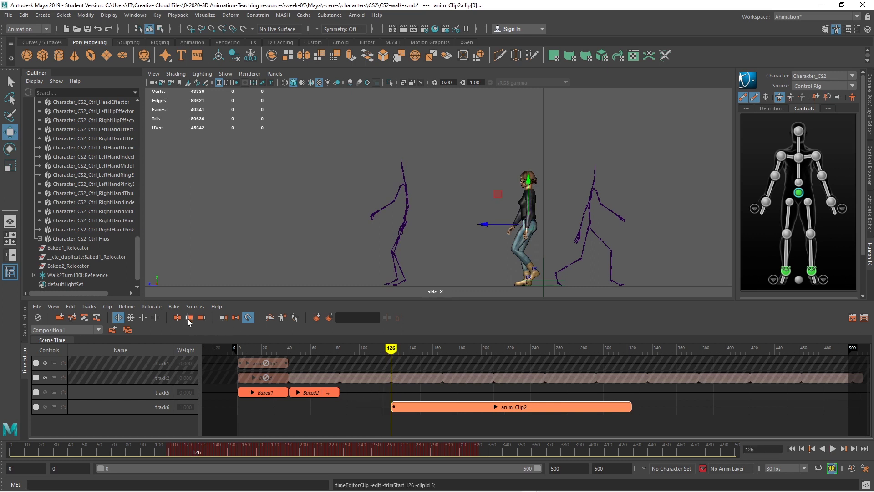
Trim the end of anim_Clip2 at frame 220 and place the clip on track5 directly after Baked2, starting at frame 84
{"action": "left_click_drag", "start_coordinate": [392, 349], "coordinate": [505, 352]}
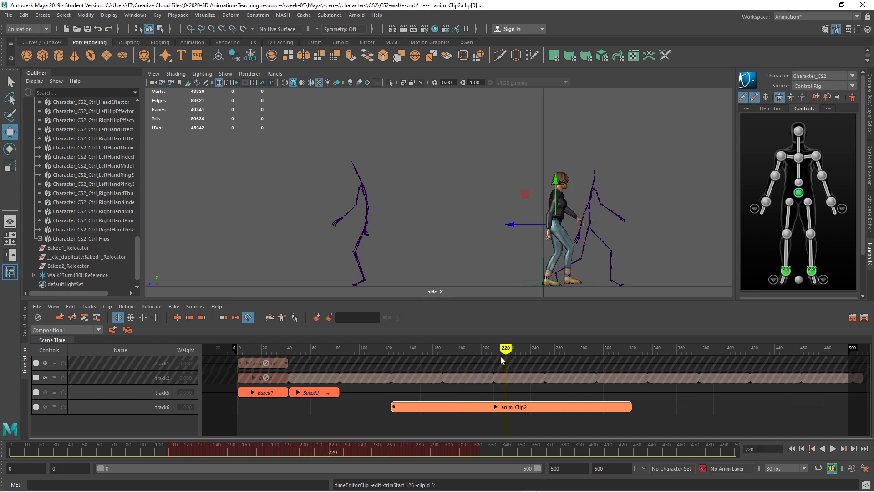
{"action": "left_click", "coordinate": [204, 319]}
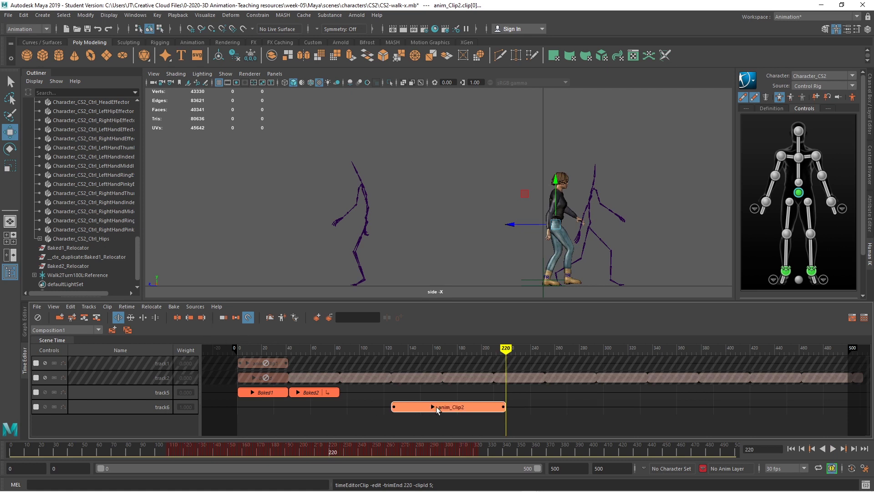
{"action": "left_click_drag", "start_coordinate": [448, 410], "coordinate": [424, 415]}
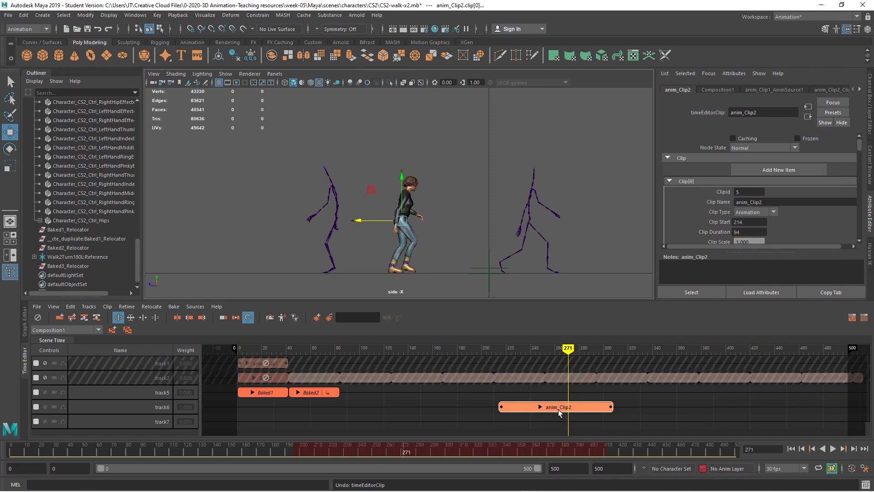
{"action": "left_click_drag", "start_coordinate": [559, 409], "coordinate": [403, 398]}
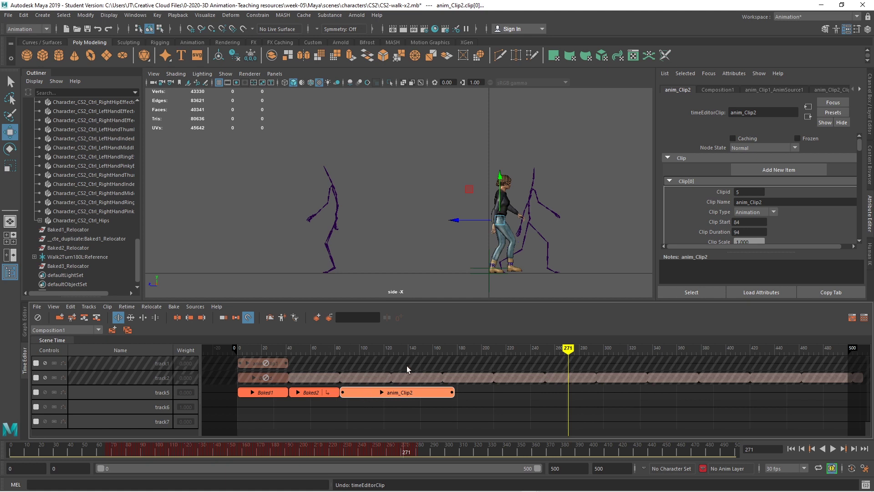
Match anim_Clip2 to the previous clip by Character_CS2_Ctrl_Hips at the end of the first clip, with Full (XYZ) translation and no rotation
{"action": "left_click_drag", "start_coordinate": [452, 347], "coordinate": [346, 350]}
{"action": "right_click", "coordinate": [352, 395]}
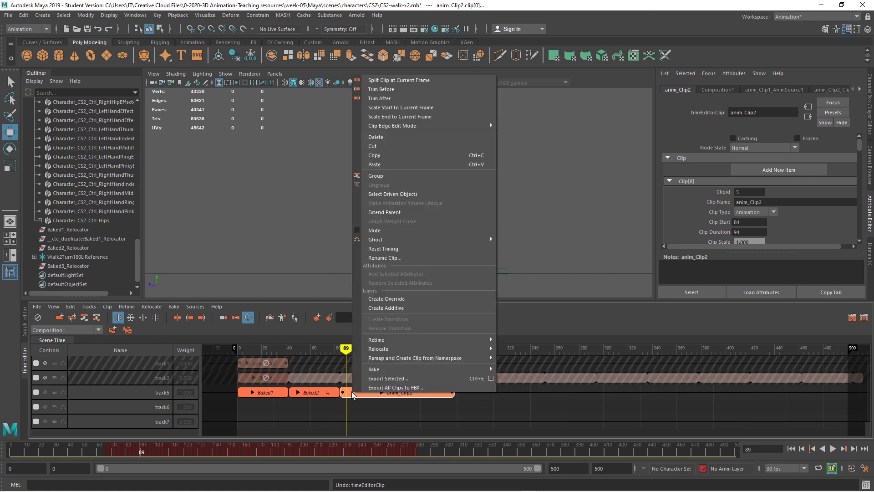
{"action": "mouse_move", "coordinate": [410, 350]}
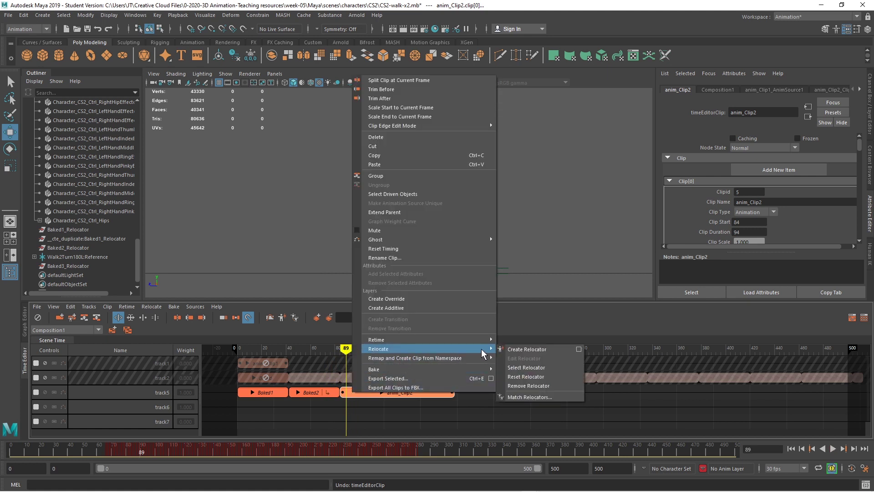
{"action": "left_click", "coordinate": [523, 397]}
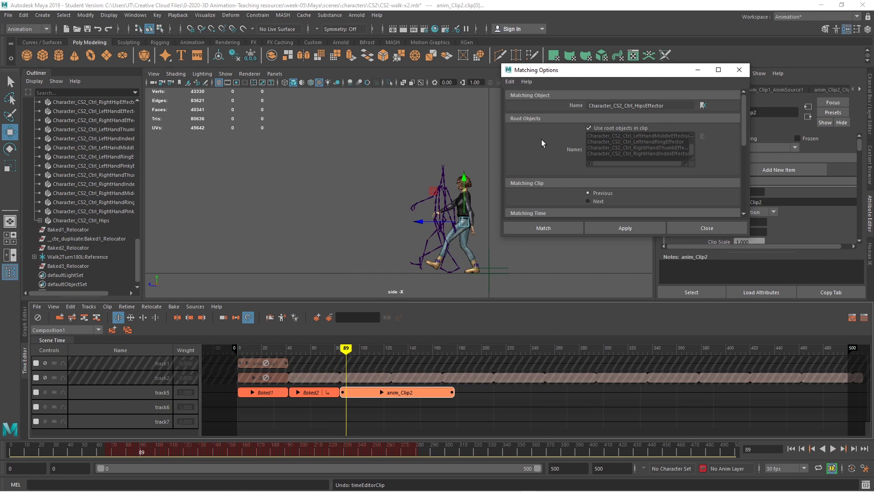
{"action": "left_click", "coordinate": [105, 220]}
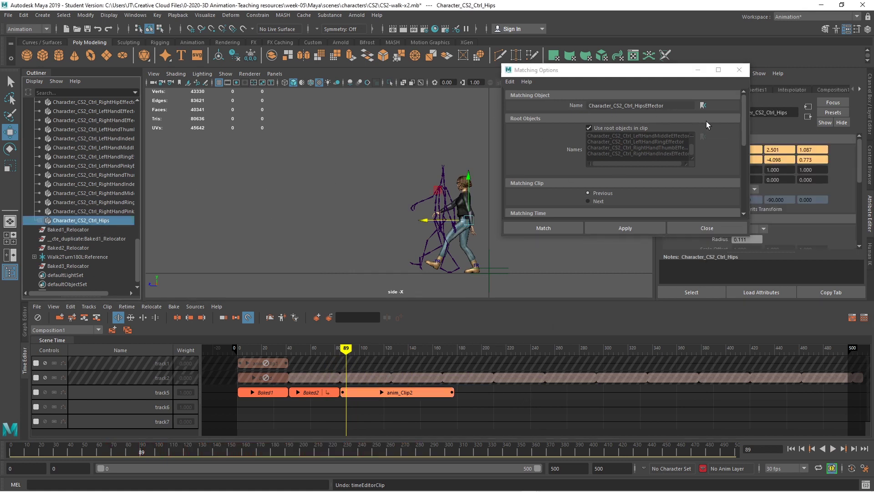
{"action": "left_click", "coordinate": [703, 106]}
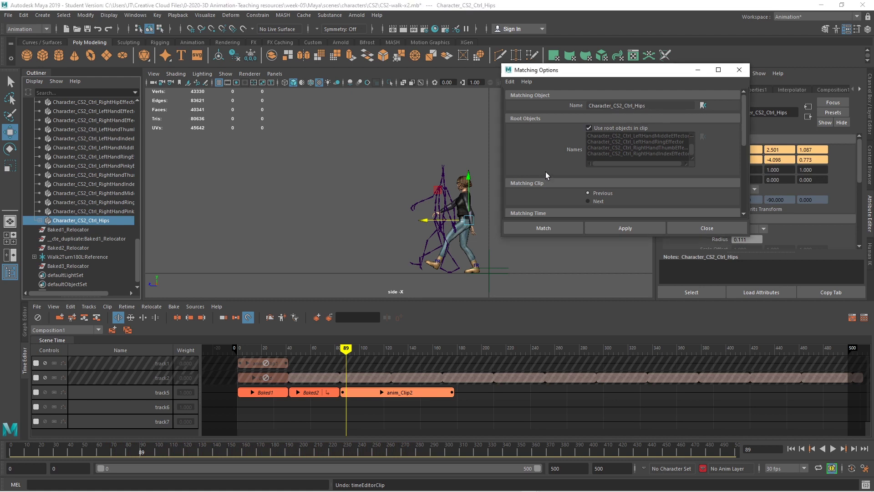
{"action": "scroll", "coordinate": [547, 170], "scroll_direction": "down", "scroll_amount": 5}
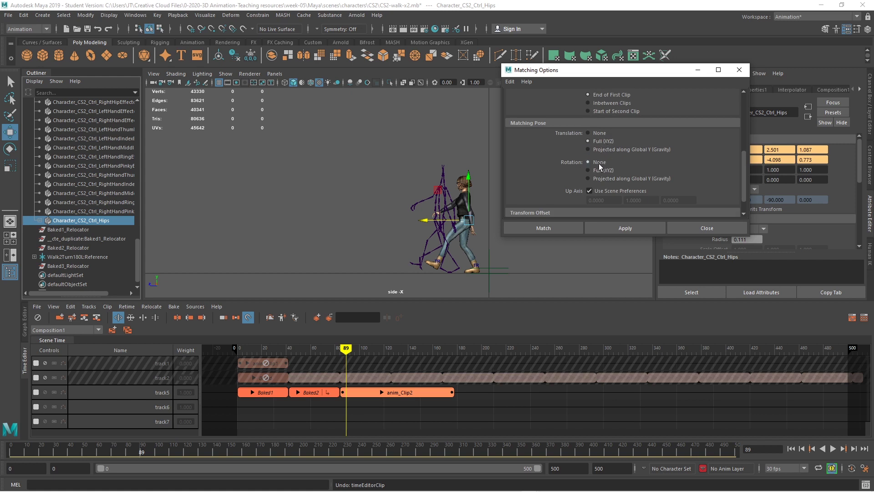
{"action": "left_click", "coordinate": [554, 228]}
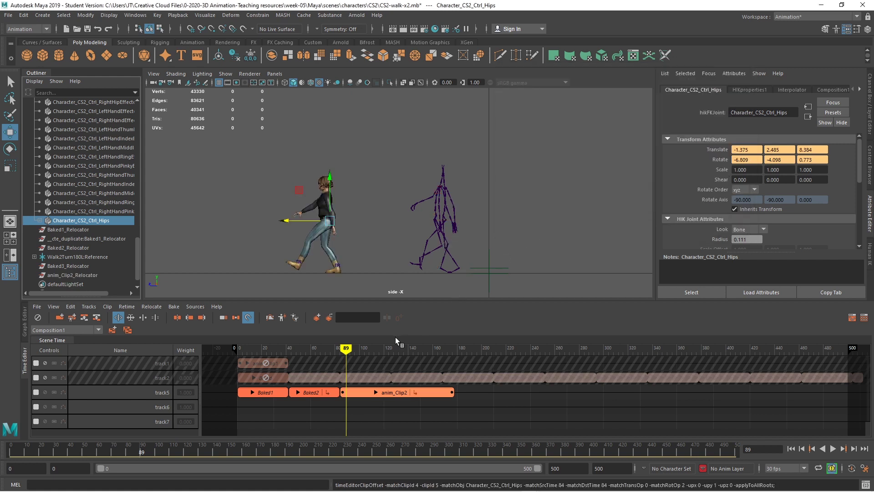
Extend the start of anim_Clip2 back to frame 77 so that it crossfades with Baked2
{"action": "left_click_drag", "start_coordinate": [346, 350], "coordinate": [348, 368]}
{"action": "scroll", "coordinate": [343, 403], "scroll_direction": "up", "scroll_amount": 8}
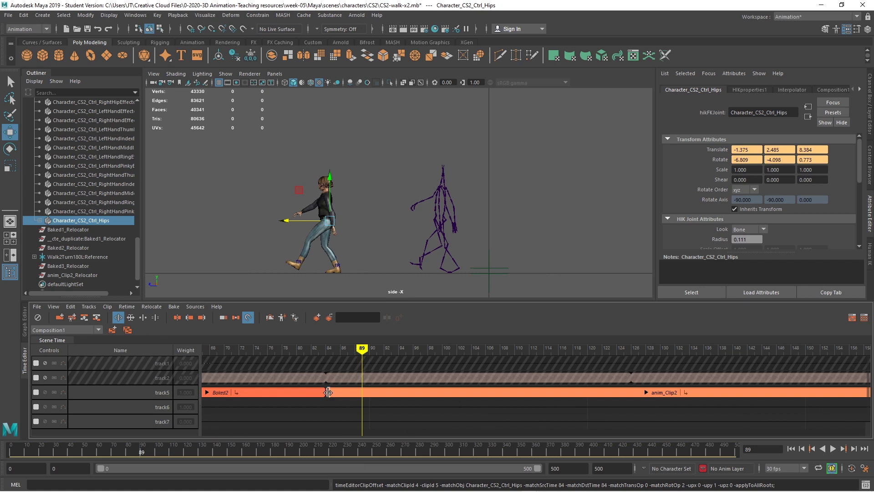
{"action": "left_click_drag", "start_coordinate": [328, 392], "coordinate": [279, 394]}
Play the animation from frame 72 to check the crossfade between Baked2 and anim_Clip2
{"action": "left_click_drag", "start_coordinate": [333, 347], "coordinate": [241, 378]}
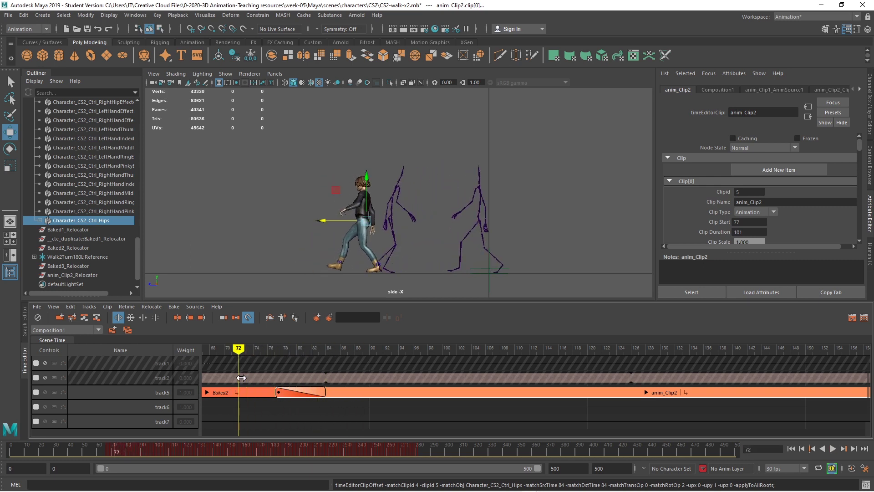
{"action": "key", "text": "alt+v"}
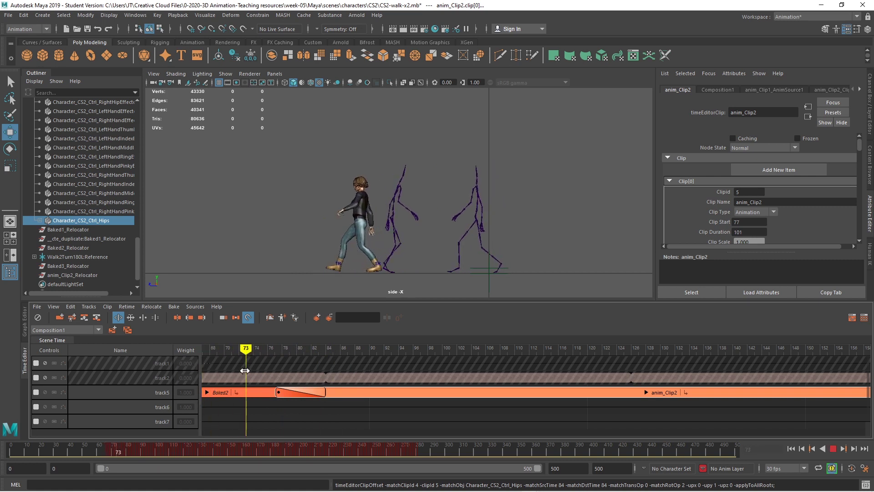
{"action": "scroll", "coordinate": [250, 392], "scroll_direction": "up", "scroll_amount": 5}
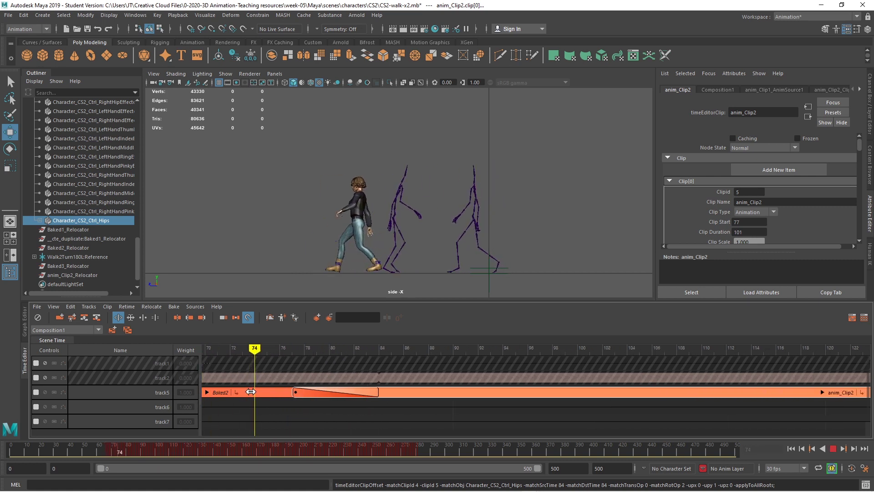
{"action": "scroll", "coordinate": [251, 392], "scroll_direction": "down", "scroll_amount": 6}
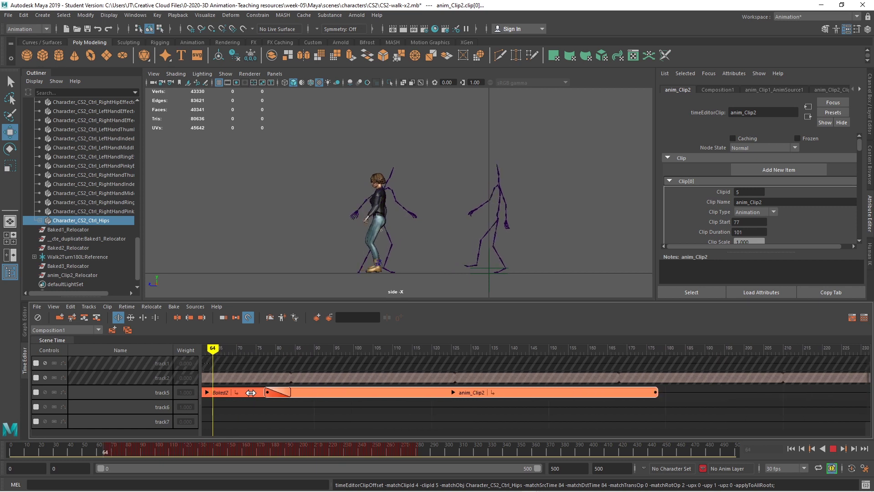
{"action": "scroll", "coordinate": [251, 393], "scroll_direction": "down", "scroll_amount": 1}
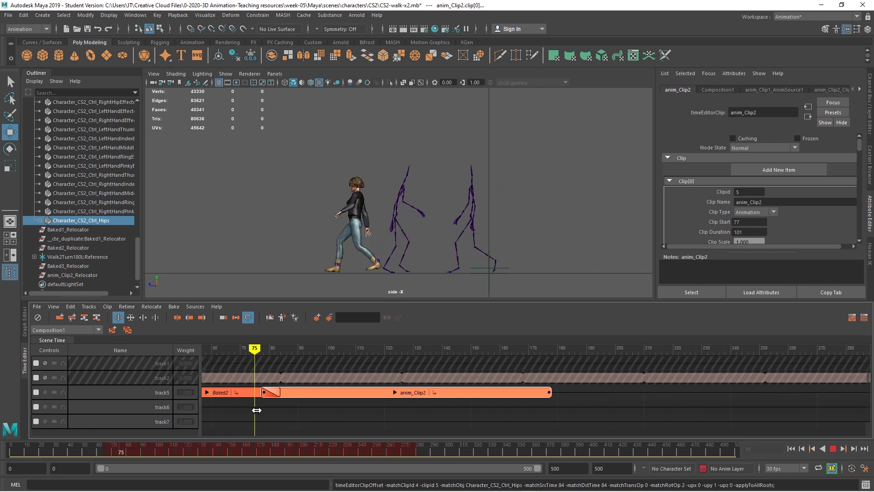
{"action": "key", "text": "alt+v"}
Play the full walk and turn sequence from frame 0 and stop at frame 225
{"action": "left_click", "coordinate": [791, 449]}
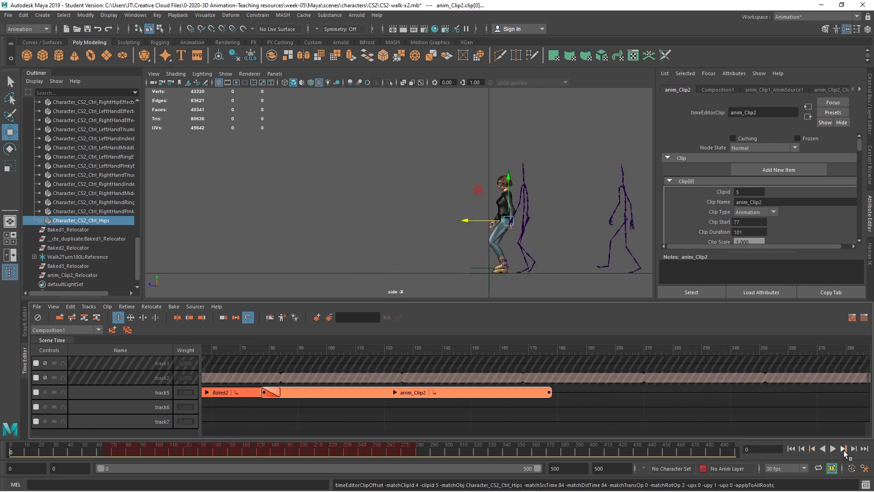
{"action": "left_click", "coordinate": [833, 449]}
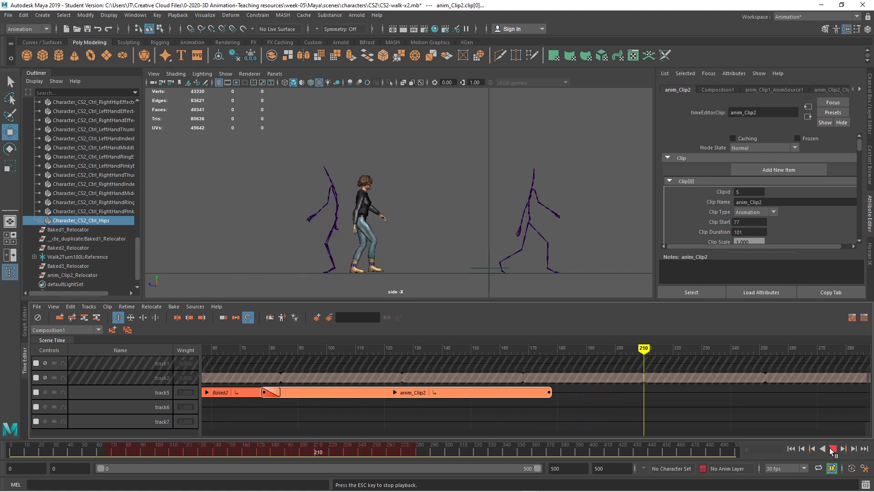
{"action": "left_click", "coordinate": [833, 449]}
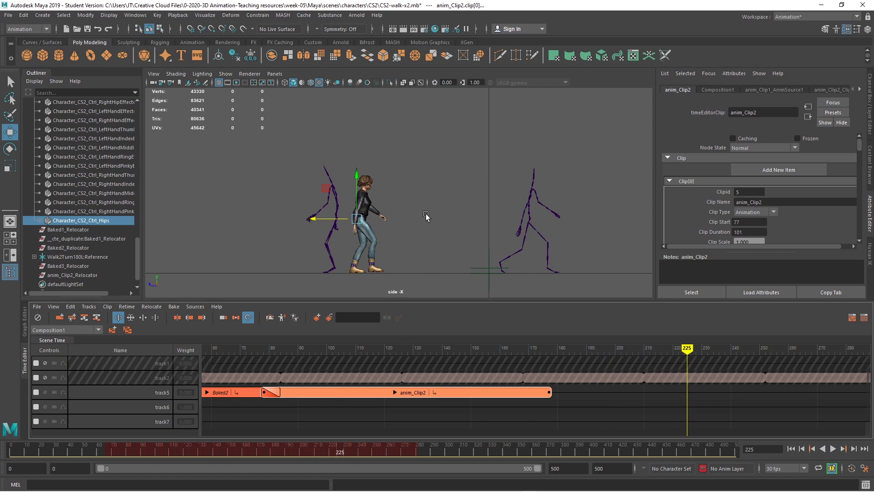
Switch to the perspective view and set the persp camera's far clip plane to 10000
{"action": "key", "text": "space"}
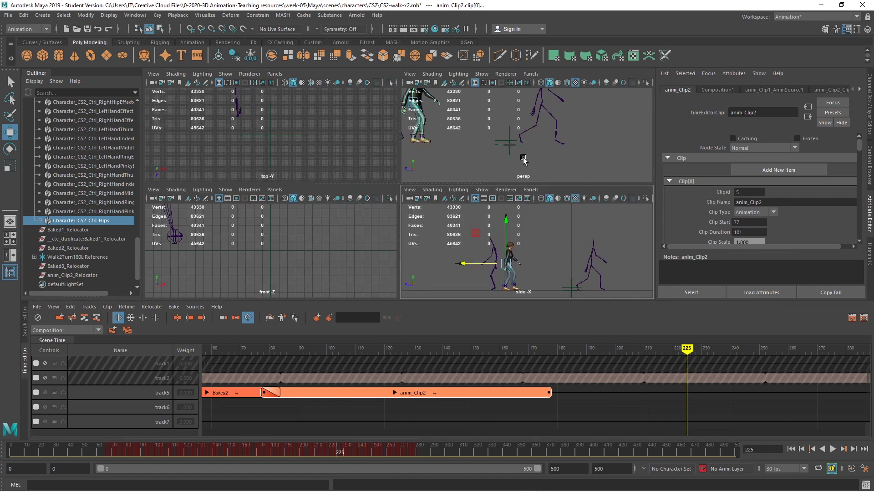
{"action": "key", "text": "space"}
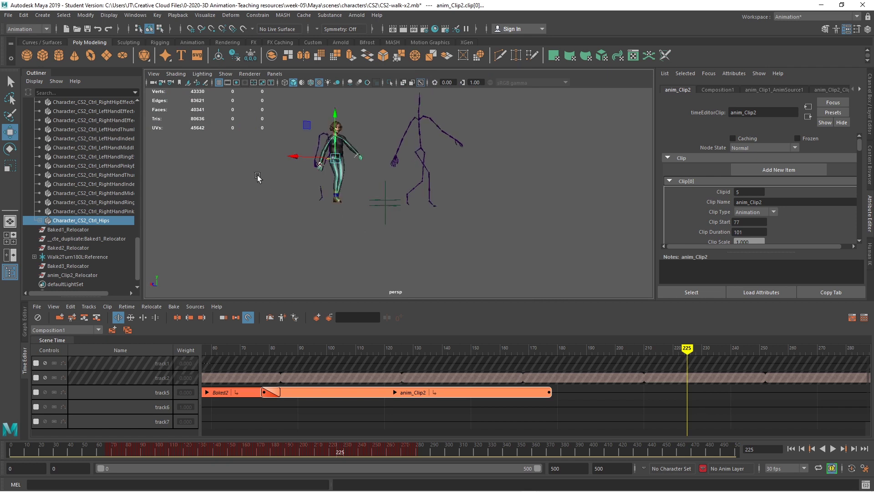
{"action": "left_click", "coordinate": [154, 83]}
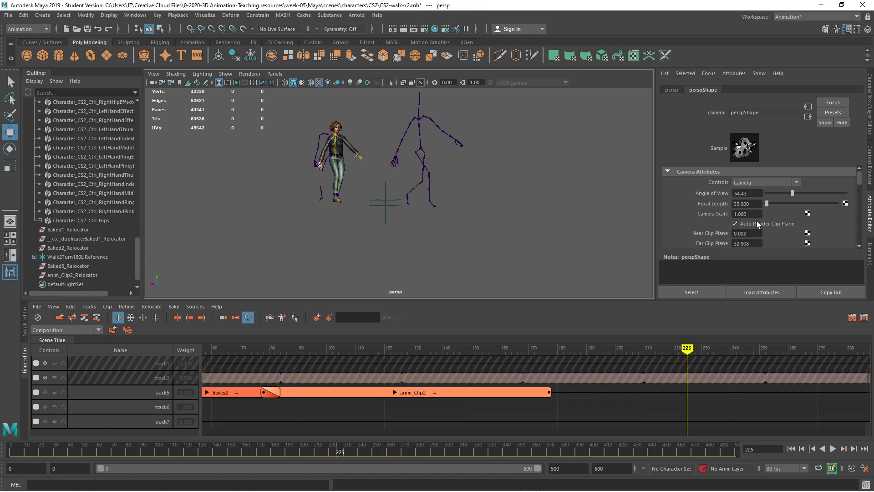
{"action": "left_click", "coordinate": [751, 243]}
{"action": "left_click_drag", "start_coordinate": [752, 244], "coordinate": [732, 246]}
{"action": "type", "text": "10000"}
{"action": "key", "text": "Return"}
{"action": "scroll", "coordinate": [363, 198], "scroll_direction": "down", "scroll_amount": 3}
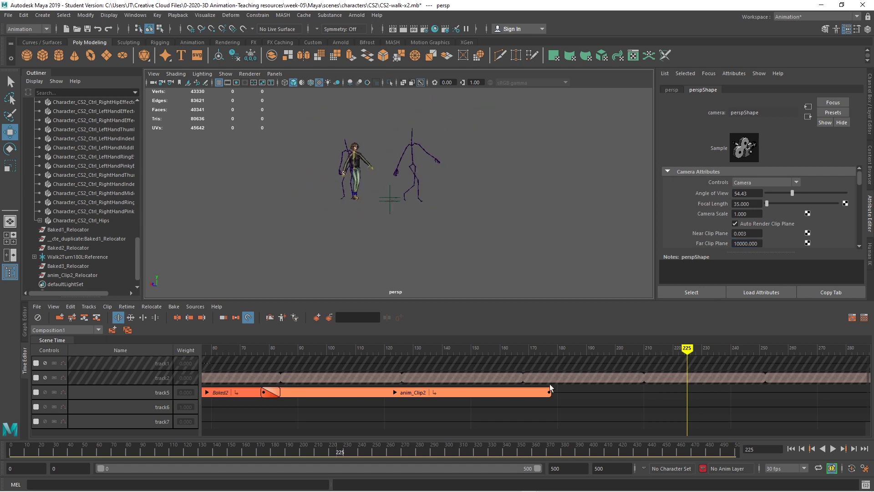
Play the animation while shortening the playback range to end at frame 397, and stop playback
{"action": "left_click", "coordinate": [832, 449]}
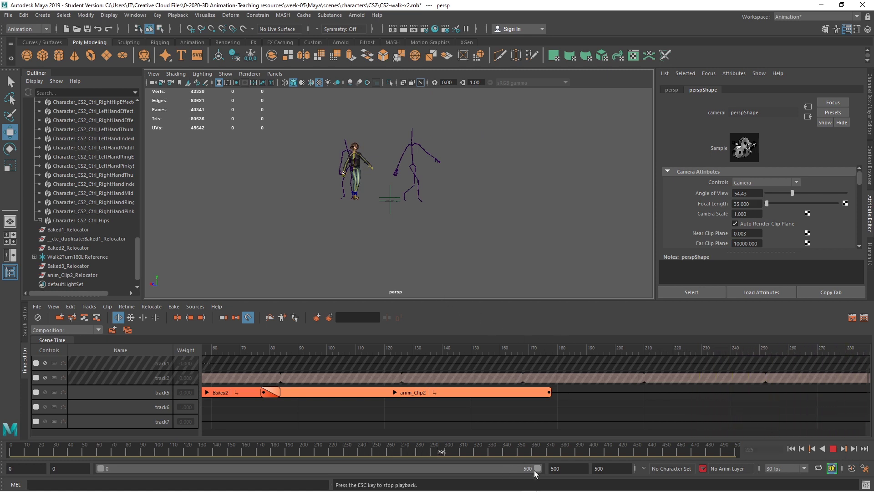
{"action": "left_click_drag", "start_coordinate": [539, 469], "coordinate": [272, 472]}
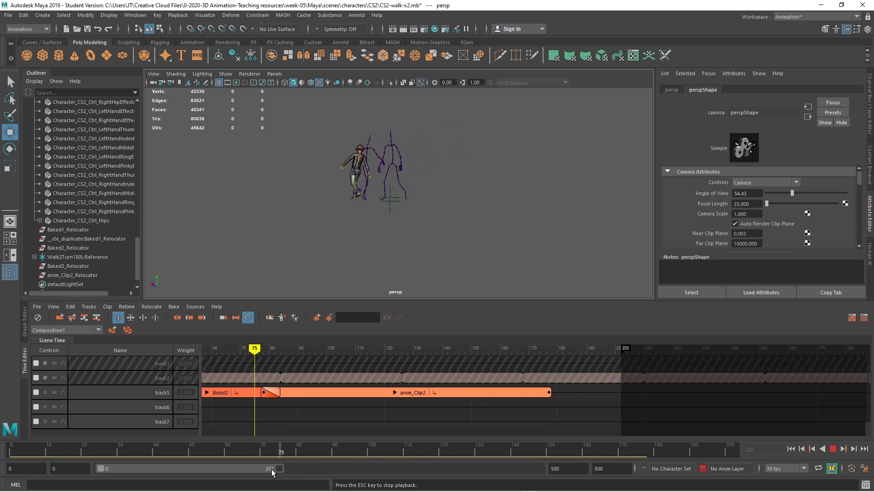
{"action": "left_click_drag", "start_coordinate": [272, 472], "coordinate": [486, 469]}
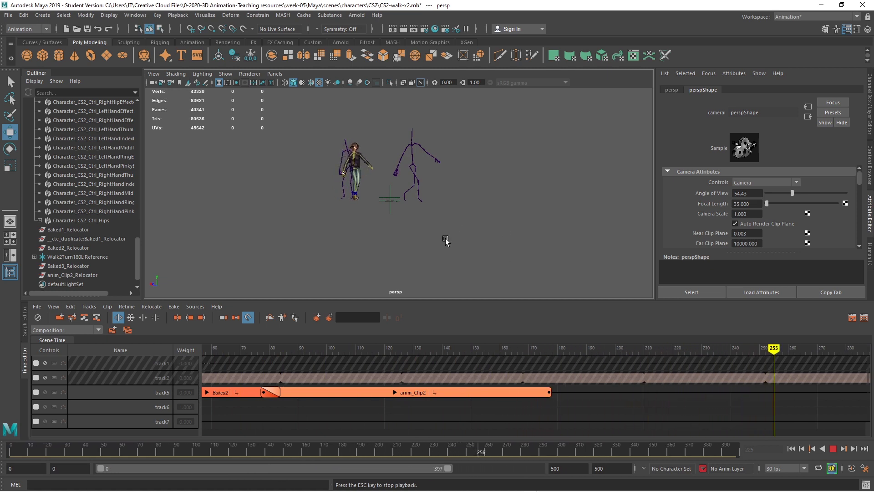
{"action": "left_click", "coordinate": [833, 449]}
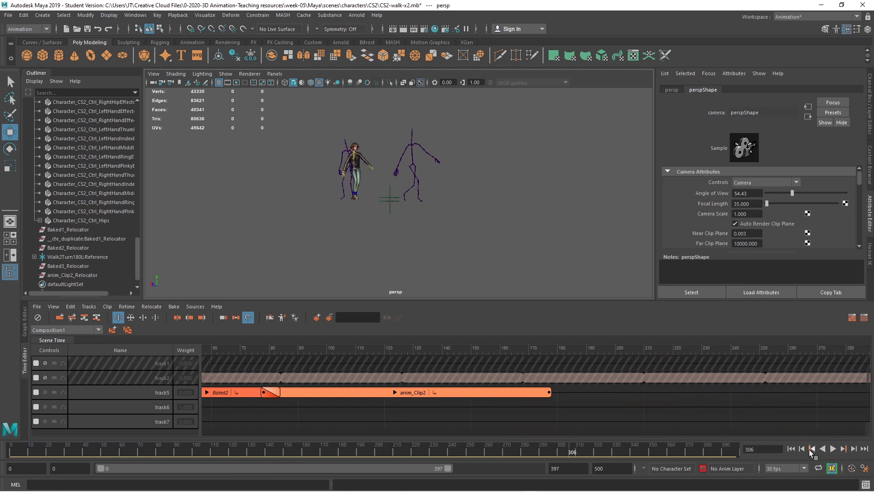
Replay the walk from frame 0 in a close front view of the character, shortening the playback range to end at frame 174
{"action": "left_click", "coordinate": [791, 449]}
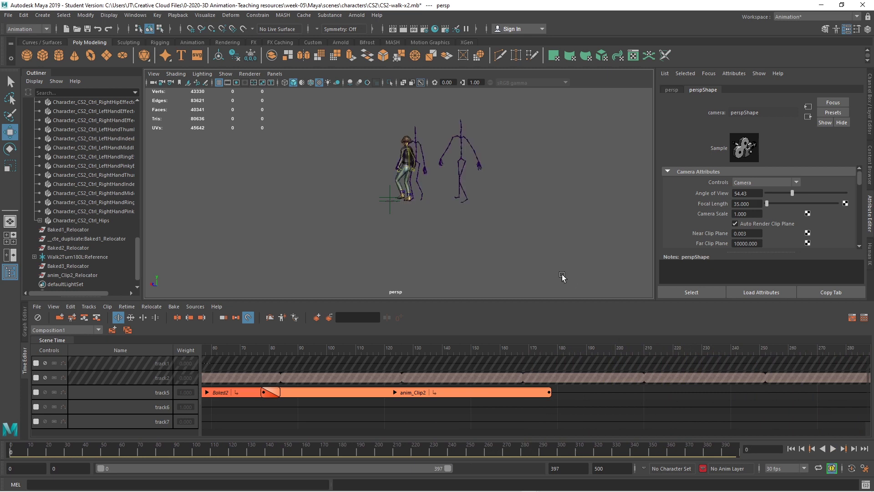
{"action": "scroll", "coordinate": [499, 254], "scroll_direction": "up", "scroll_amount": 3}
{"action": "scroll", "coordinate": [497, 255], "scroll_direction": "up", "scroll_amount": 3}
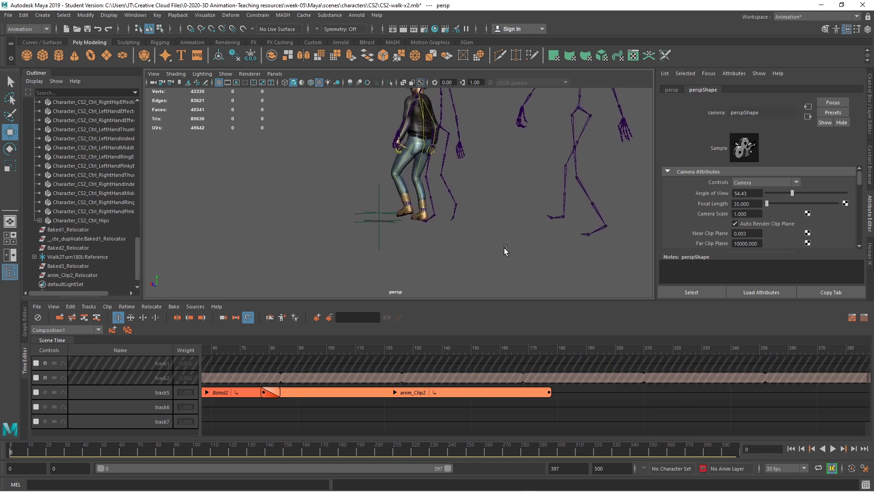
{"action": "middle_click_drag", "start_coordinate": [505, 251], "coordinate": [505, 278], "text": "alt"}
{"action": "left_click_drag", "start_coordinate": [477, 277], "coordinate": [644, 274], "text": "alt"}
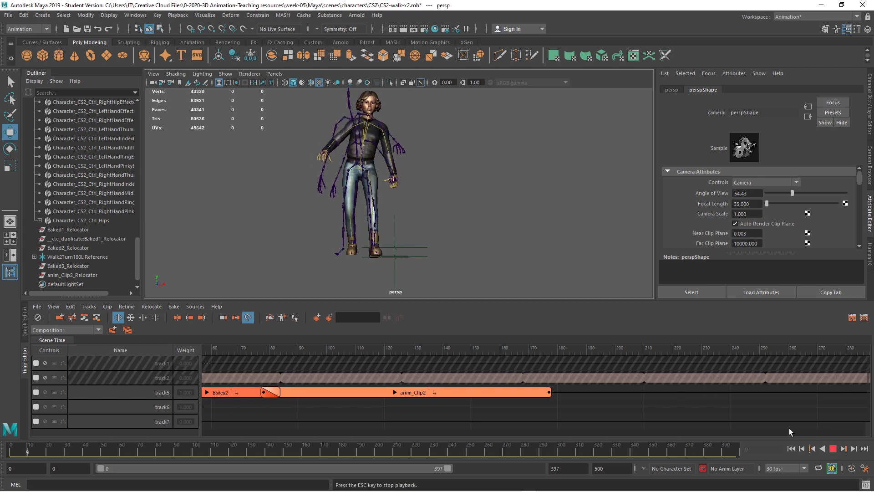
{"action": "scroll", "coordinate": [552, 189], "scroll_direction": "up", "scroll_amount": 3}
{"action": "right_click_drag", "start_coordinate": [553, 189], "coordinate": [547, 268], "text": "alt"}
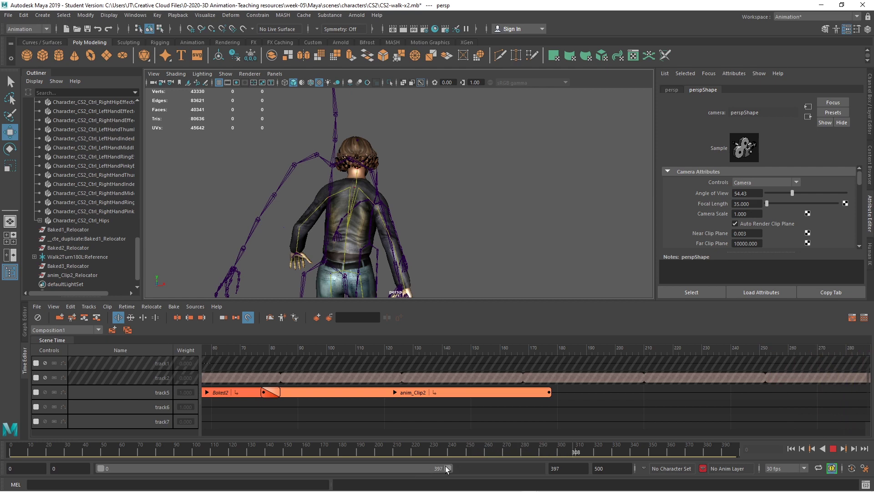
{"action": "left_click_drag", "start_coordinate": [448, 469], "coordinate": [248, 454]}
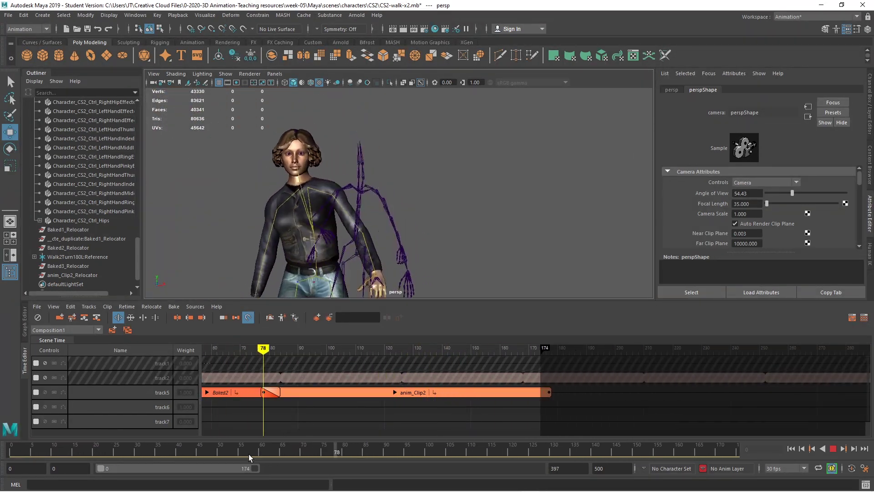